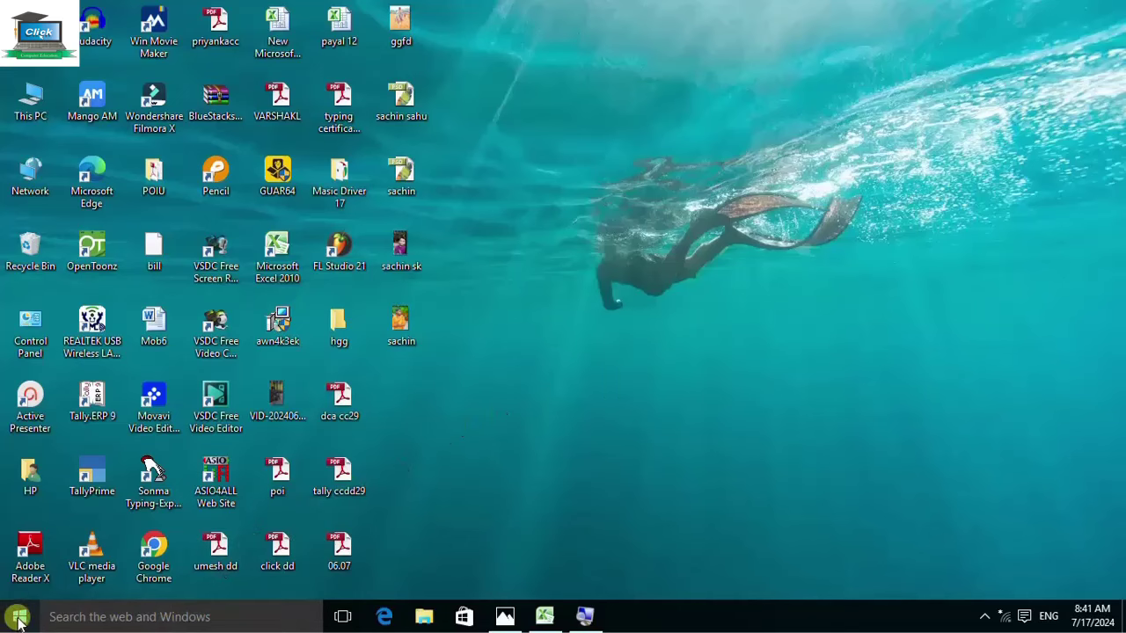
- From the Start menu's All apps list, expand the Microsoft Office folder to show Excel 2010
click(19, 619)
click(48, 584)
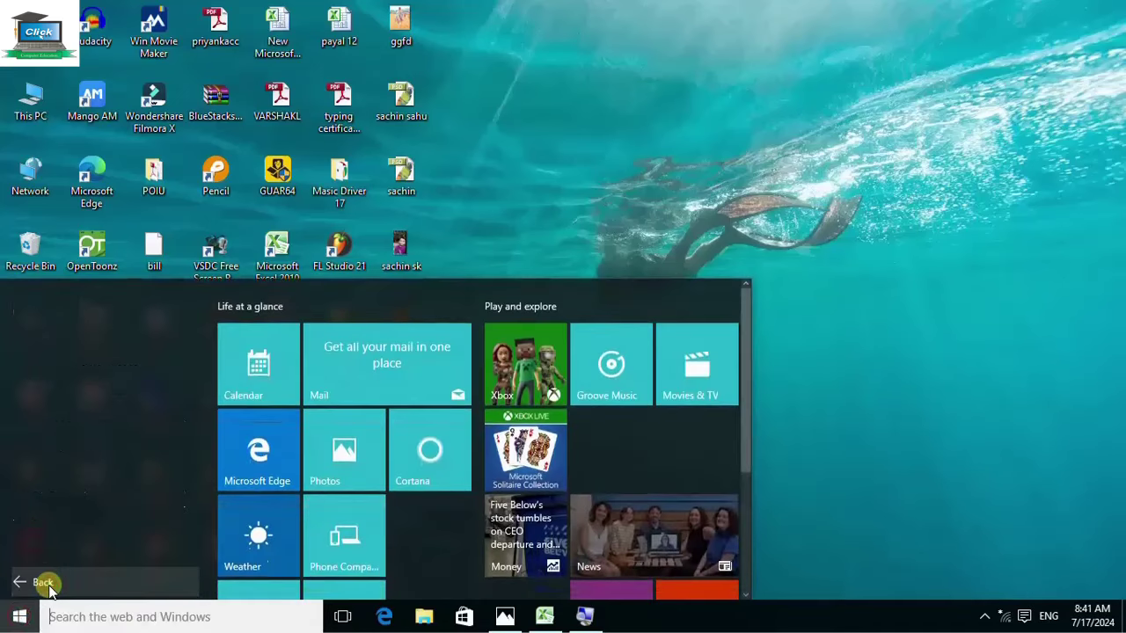
scroll(75, 524, down, 3)
scroll(76, 526, down, 2)
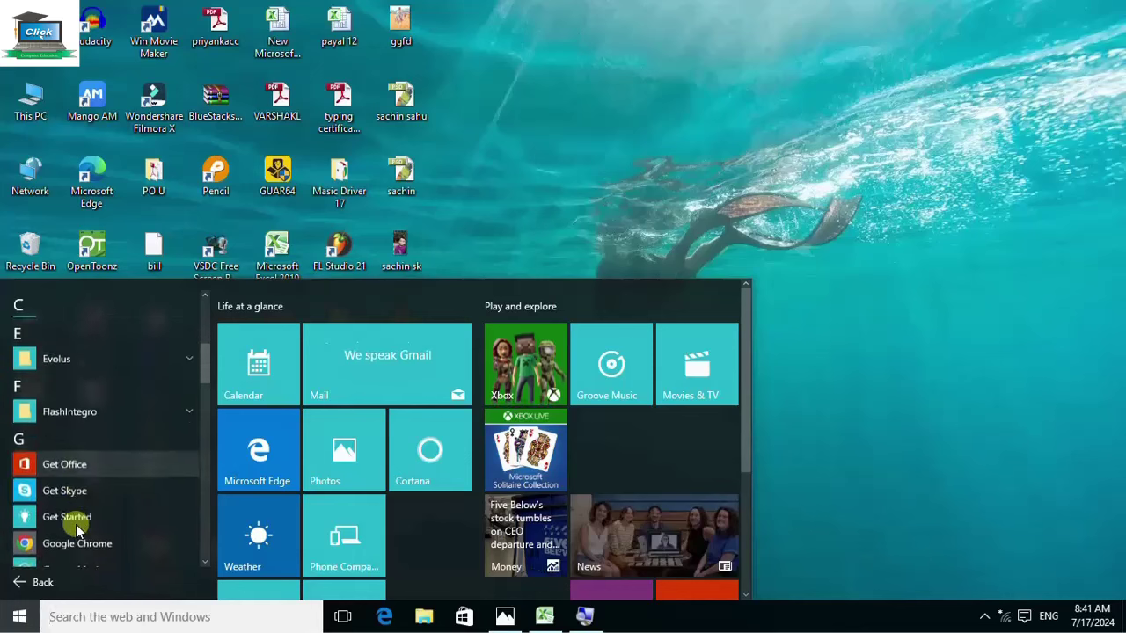
scroll(76, 524, down, 3)
scroll(75, 524, down, 3)
scroll(76, 524, down, 3)
scroll(101, 492, down, 1)
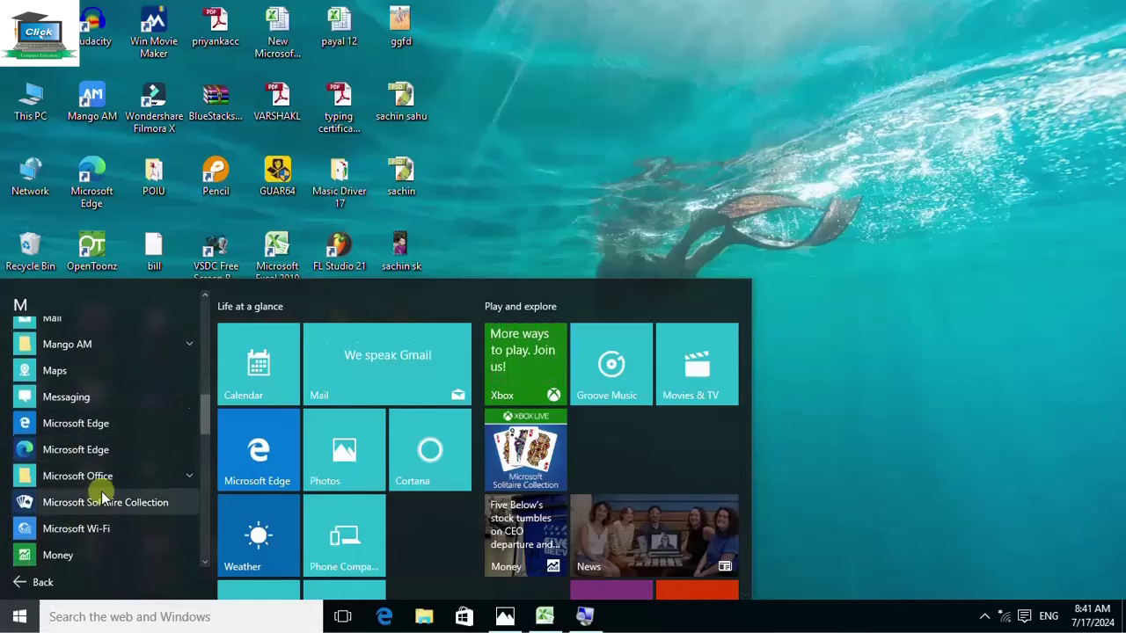
click(88, 473)
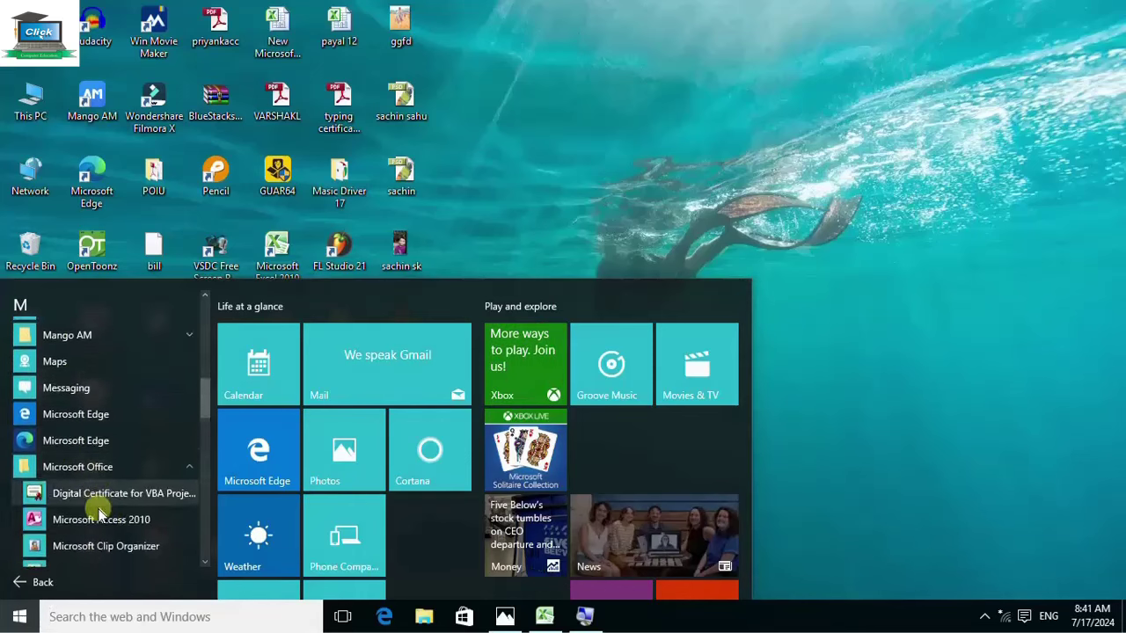
scroll(99, 510, down, 3)
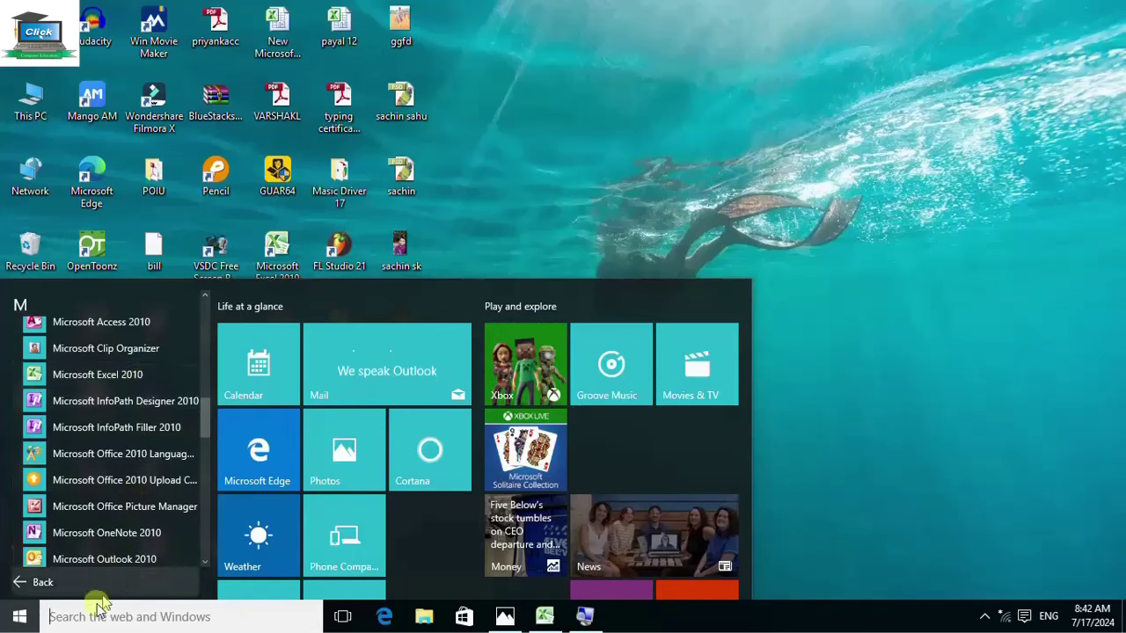
- Search for 'excel' in the taskbar and launch Microsoft Excel 2010 from the results
click(60, 615)
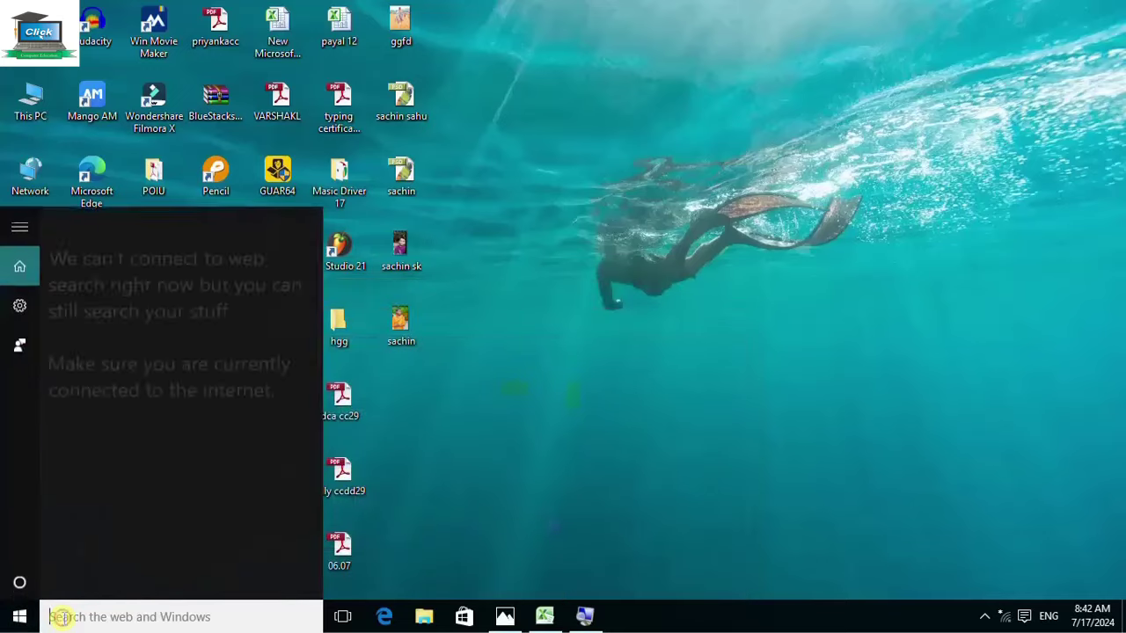
text(exc)
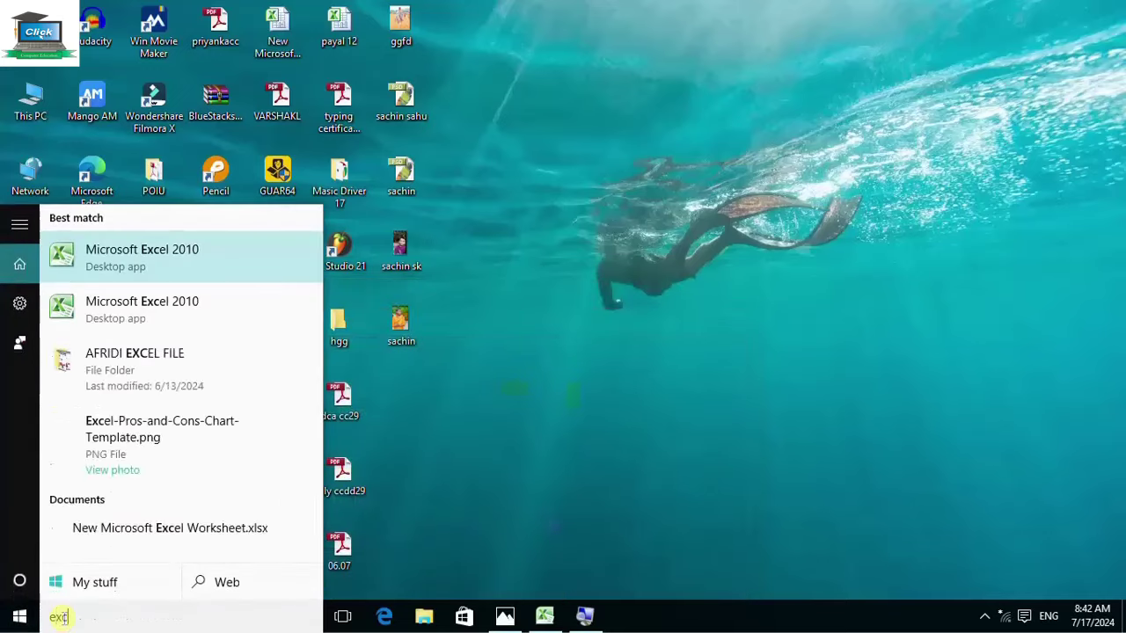
text(el)
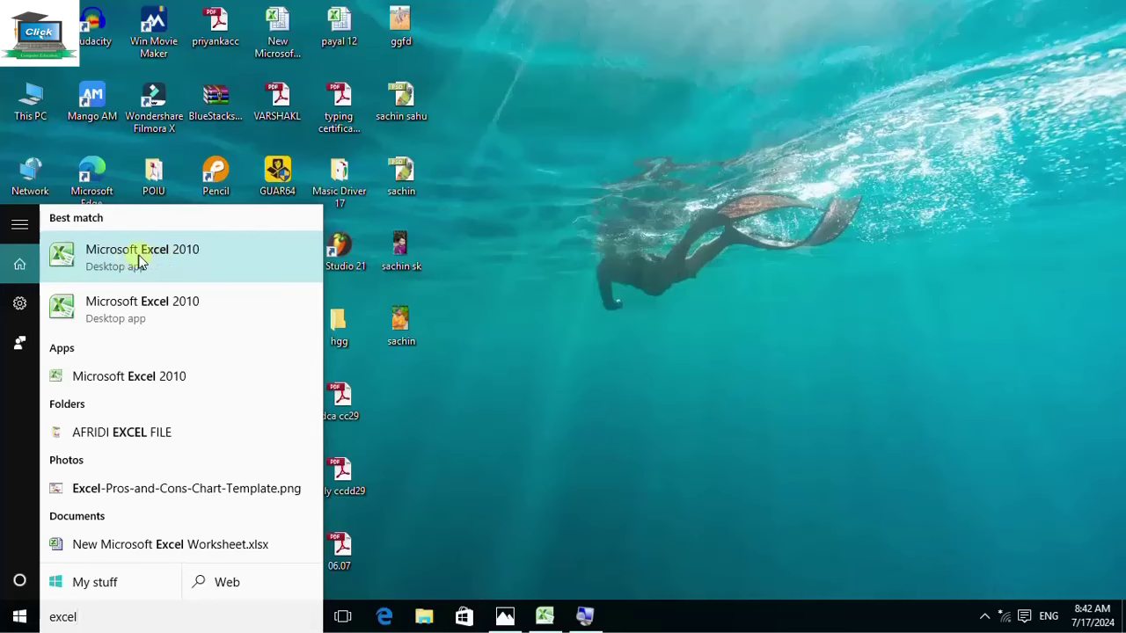
click(138, 260)
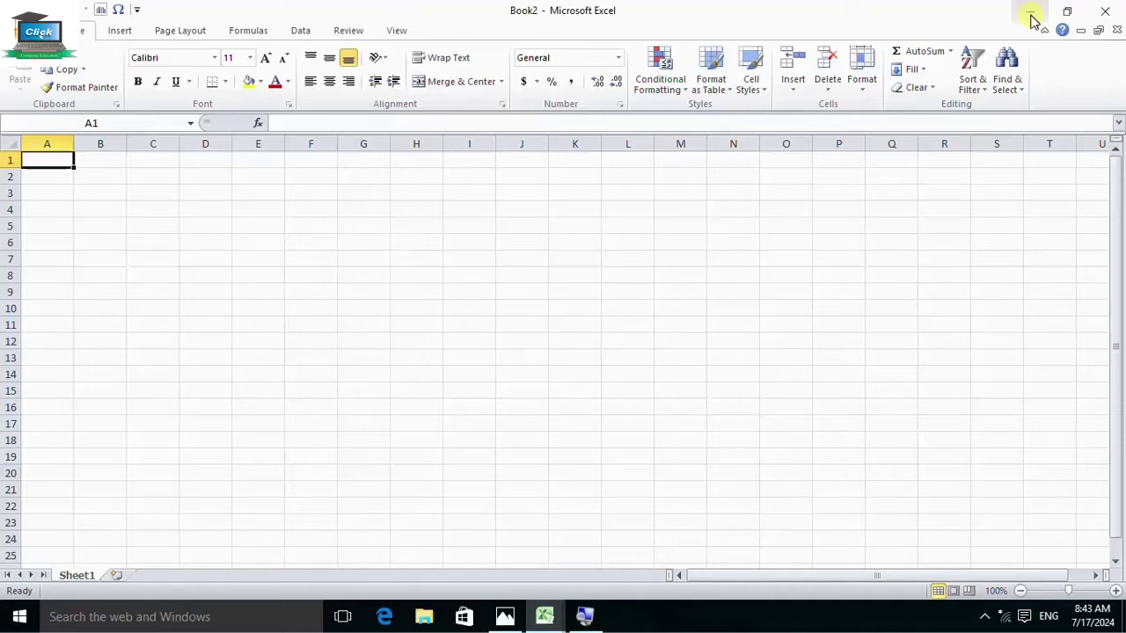
- Minimize Excel and bring the Book1 workbook window forward from the taskbar preview
click(1031, 16)
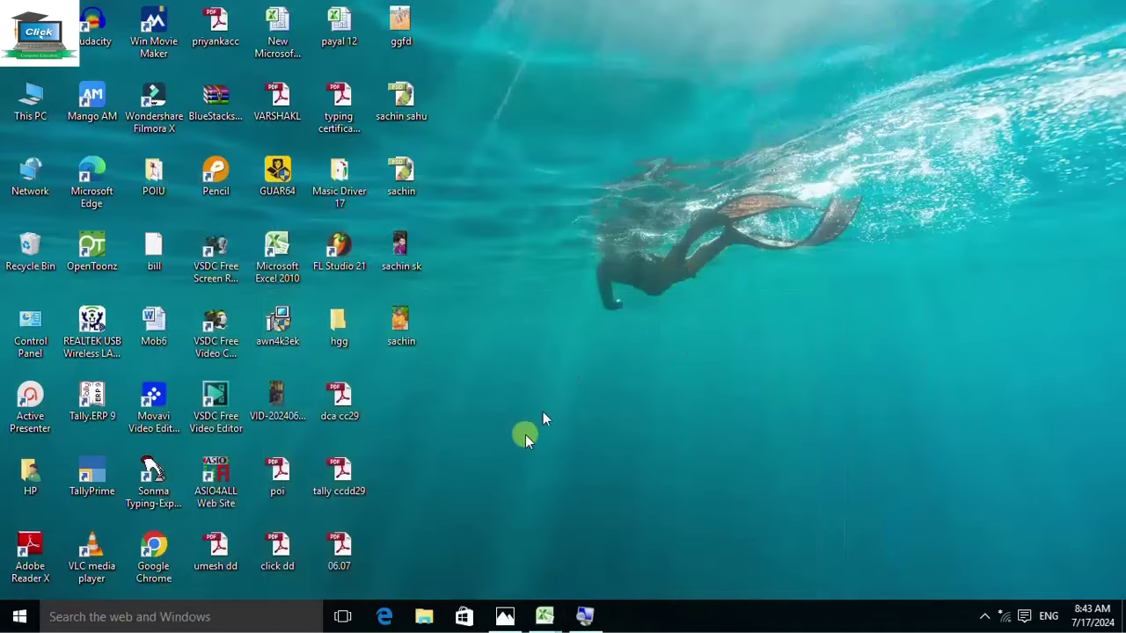
mouse_move(543, 617)
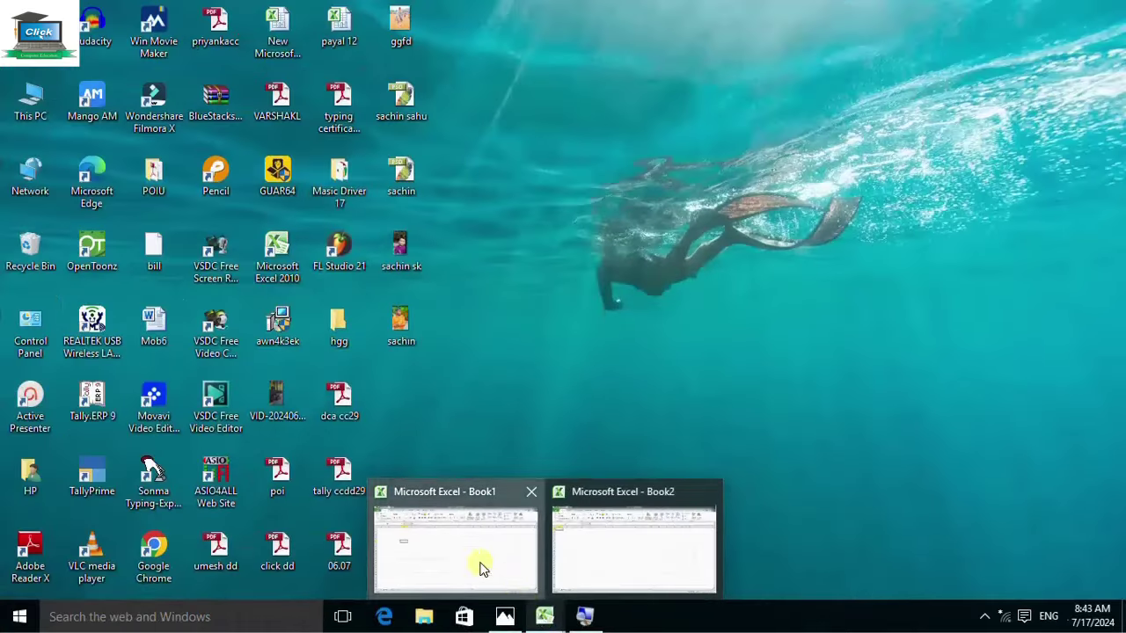
click(479, 561)
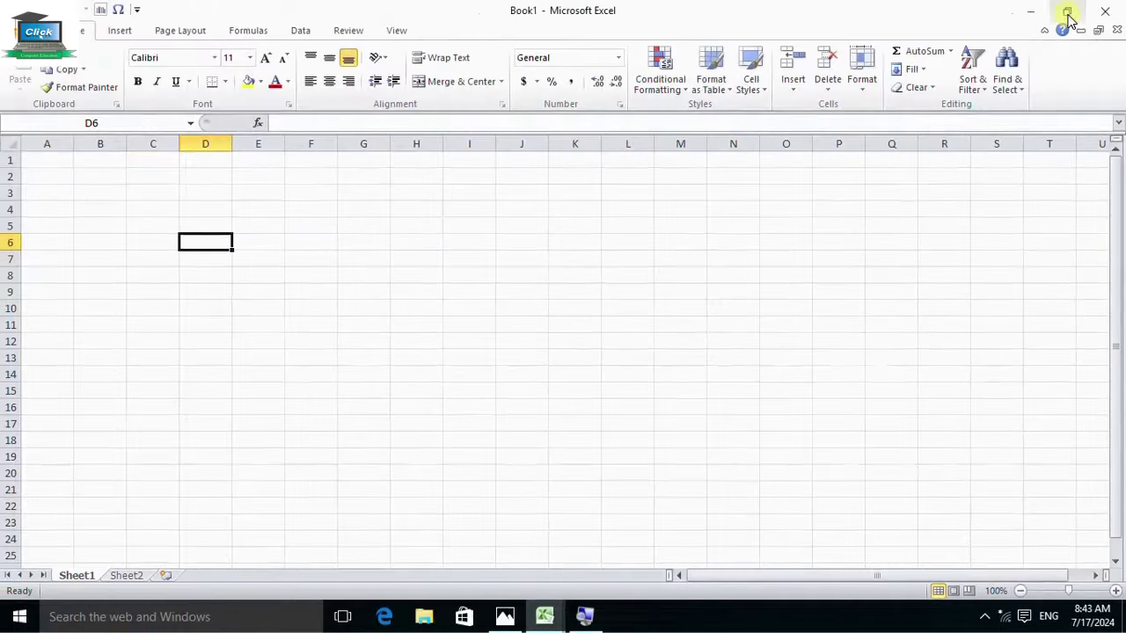
- Restore down, resize and move the Book1 window, then maximize it to fill the screen
click(1067, 13)
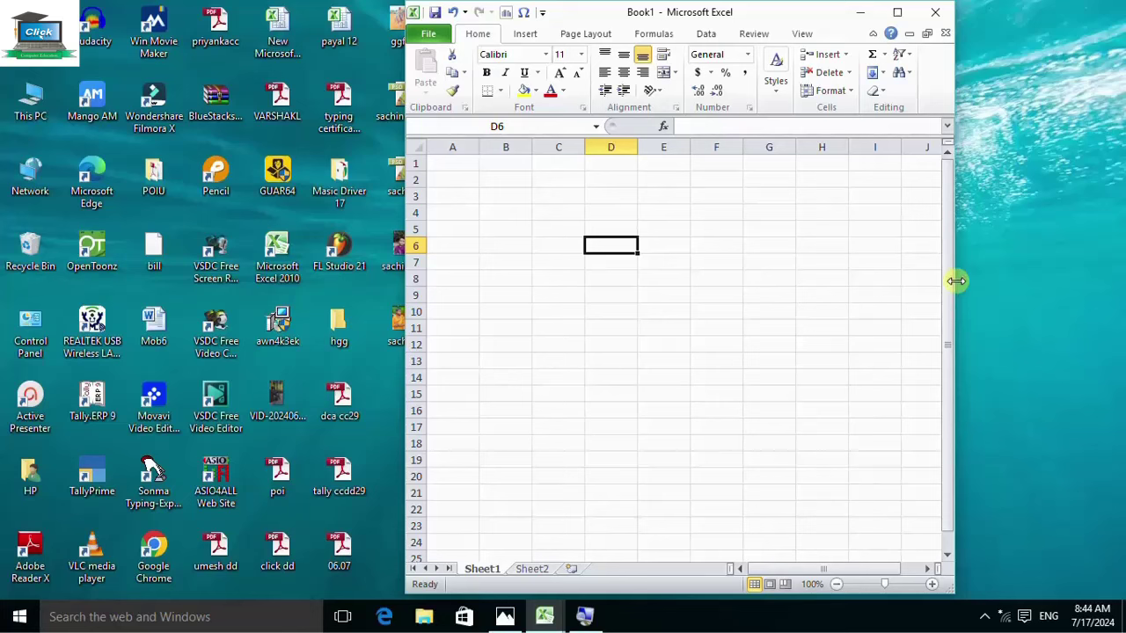
drag(956, 281, 847, 283)
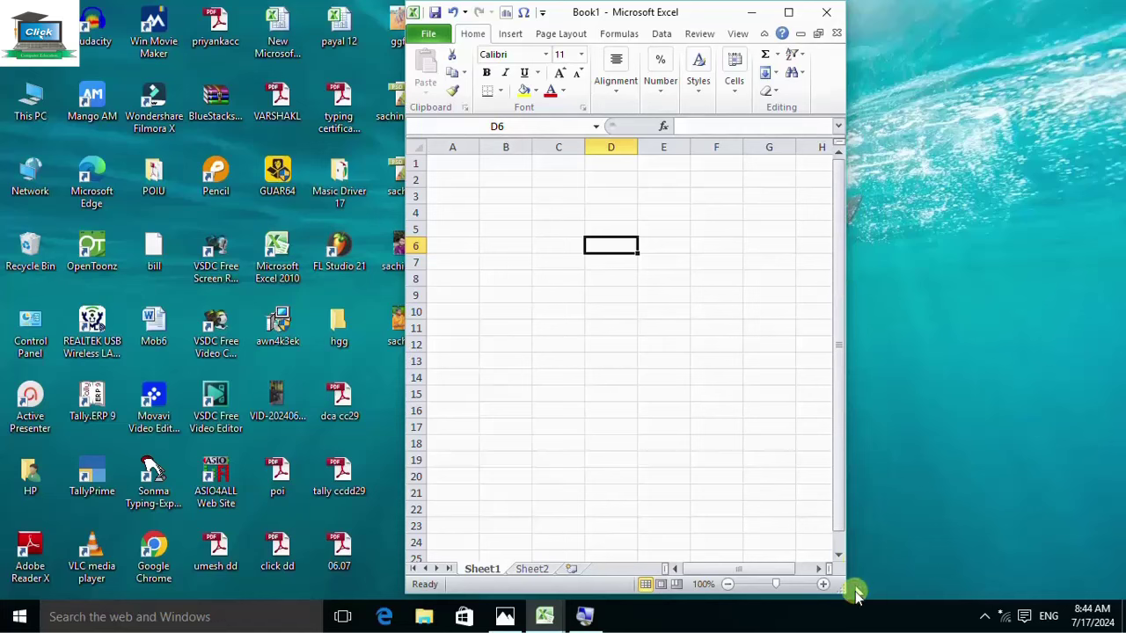
mouse_move(843, 589)
mouse_down()
mouse_move(725, 408)
mouse_move(574, 46)
mouse_up()
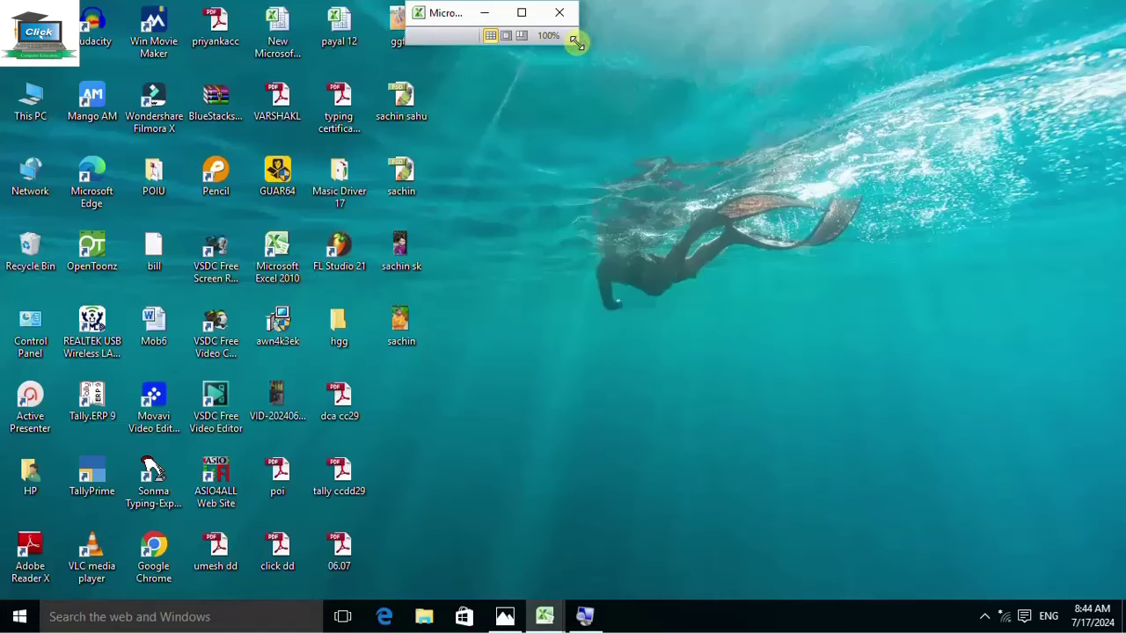
drag(576, 42, 928, 550)
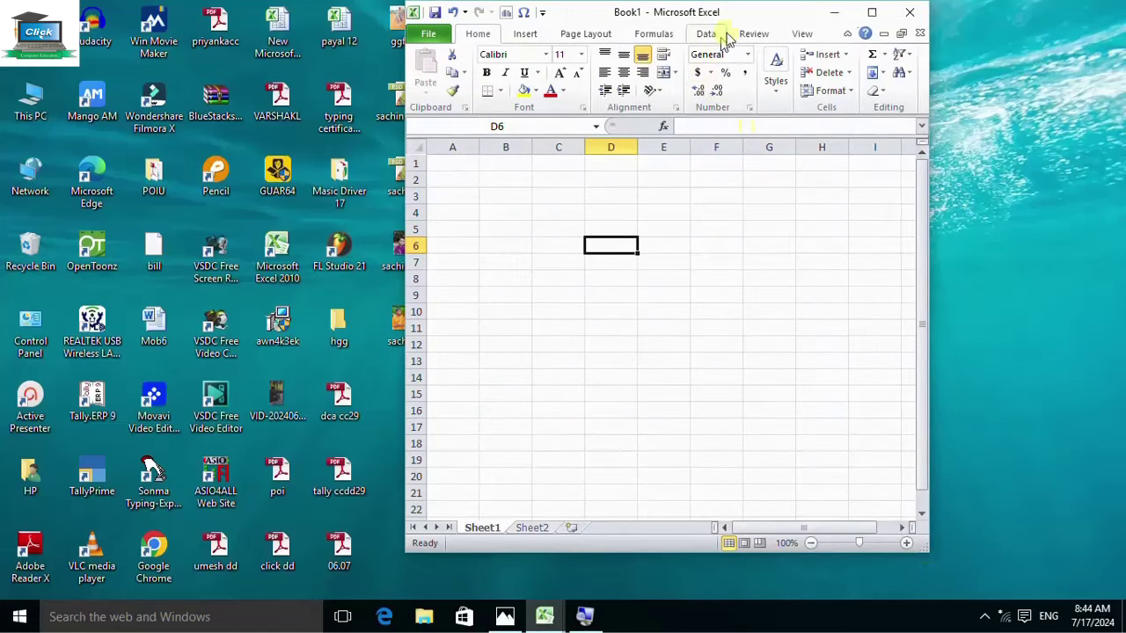
mouse_move(737, 16)
mouse_down()
mouse_move(394, 33)
mouse_move(871, 53)
mouse_move(440, 35)
mouse_up()
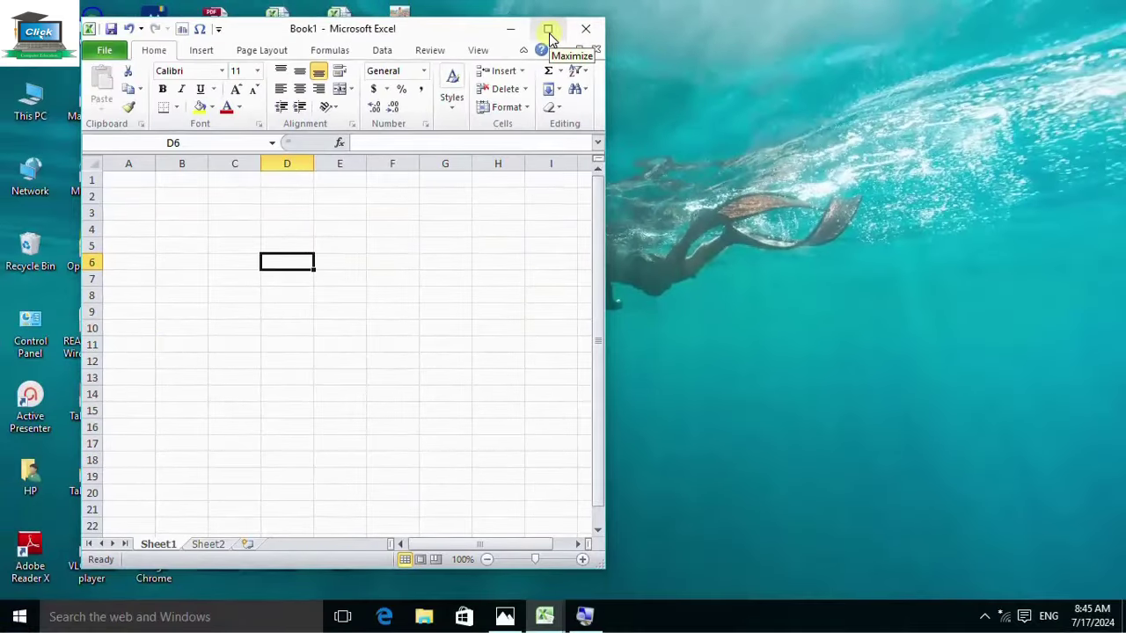
click(549, 31)
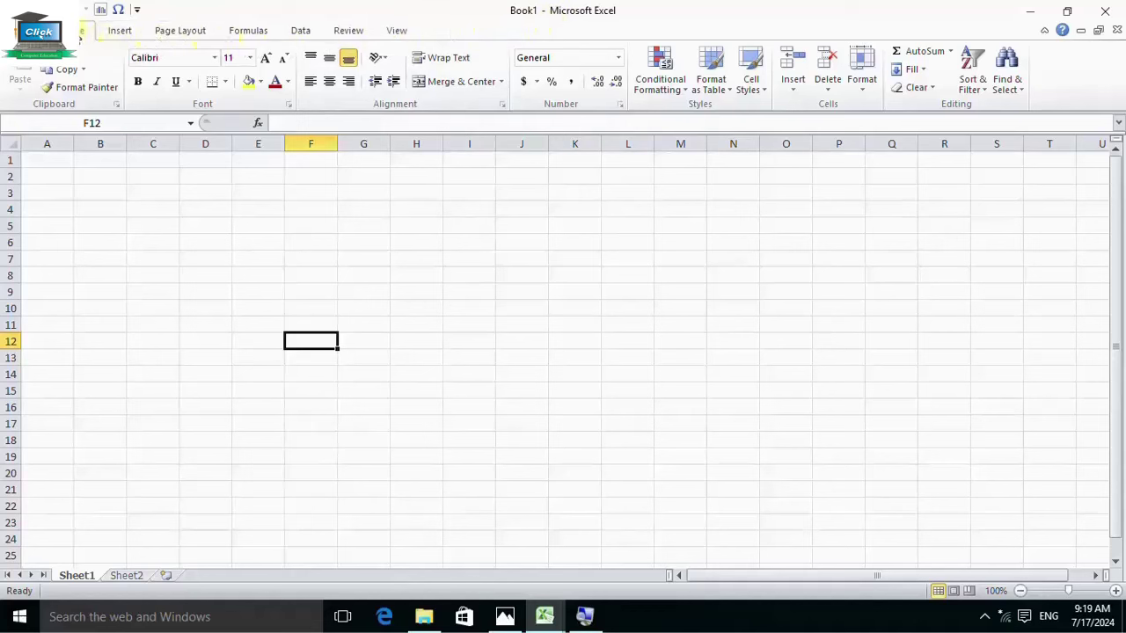
click(121, 33)
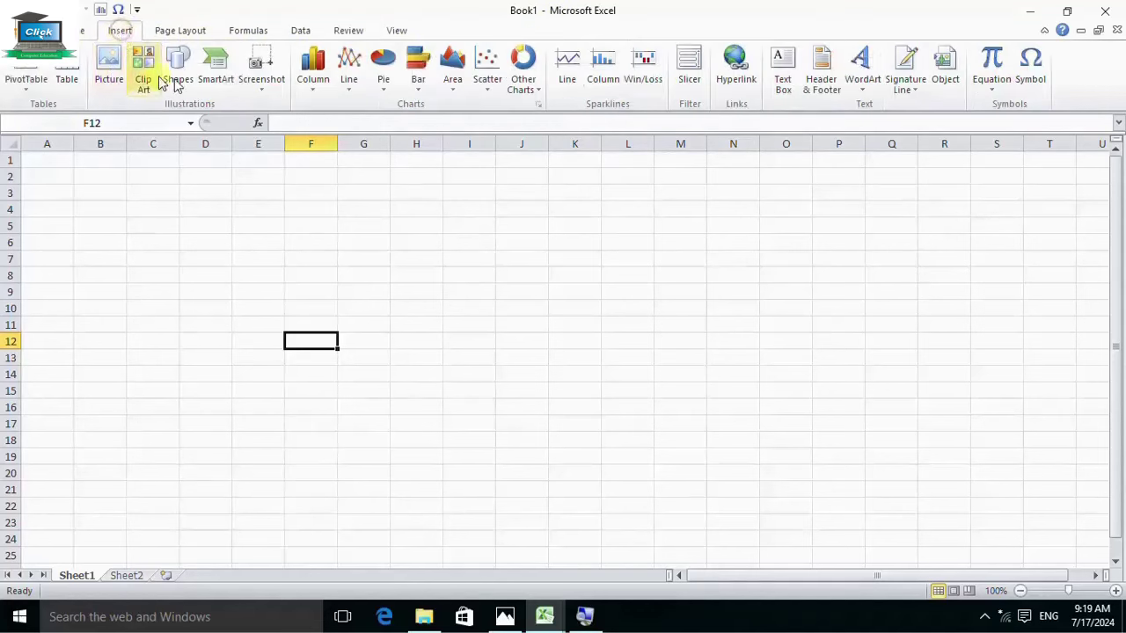
click(173, 33)
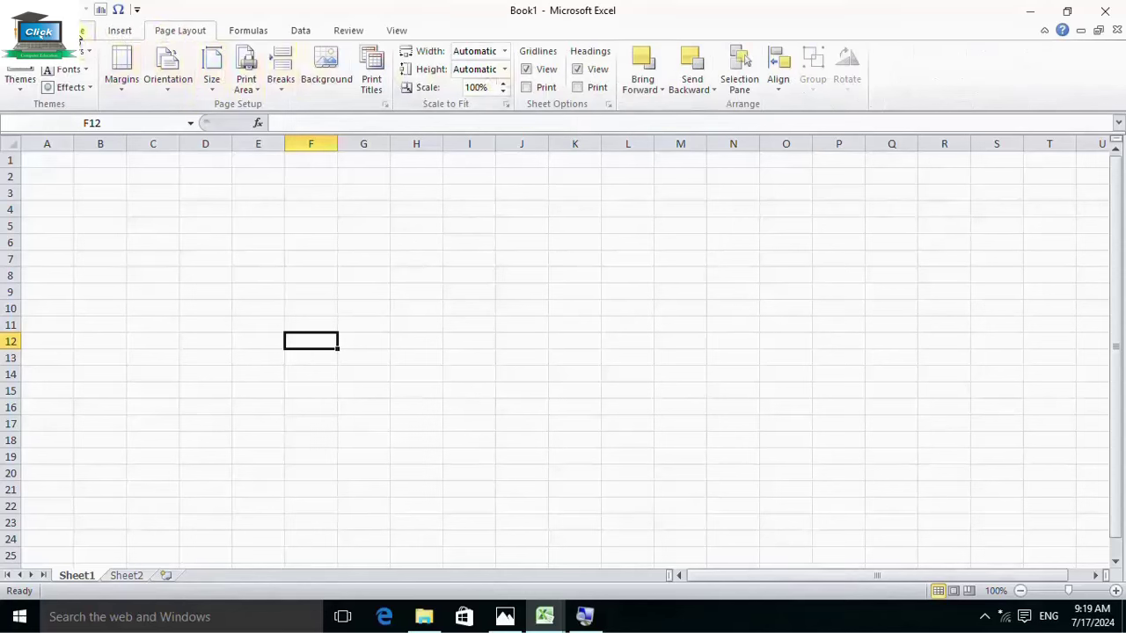
click(80, 32)
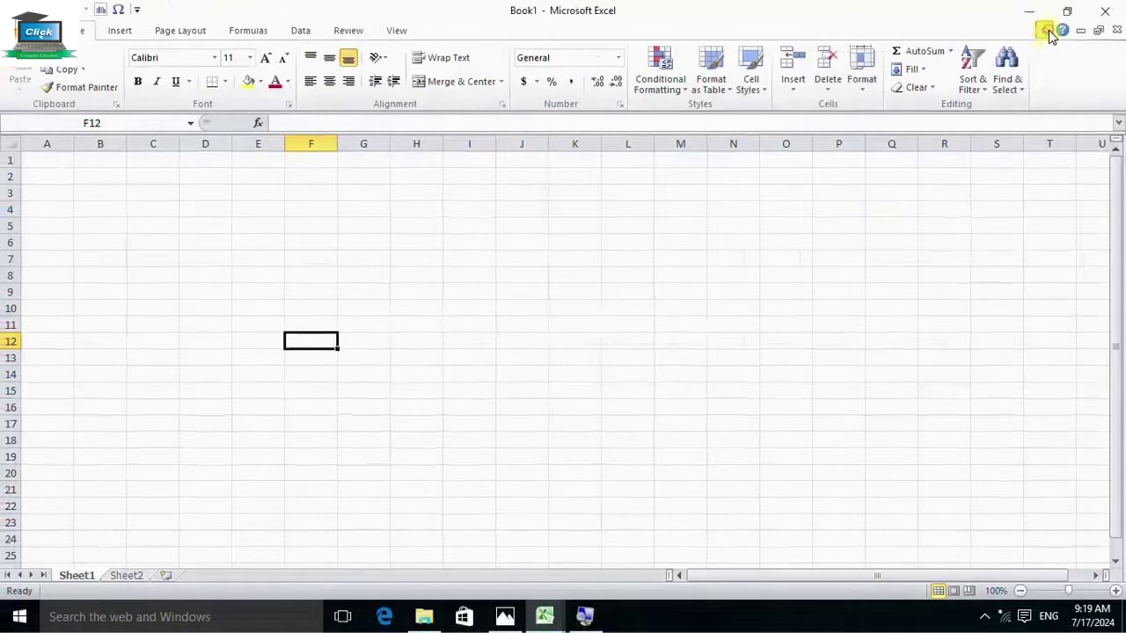
click(1045, 31)
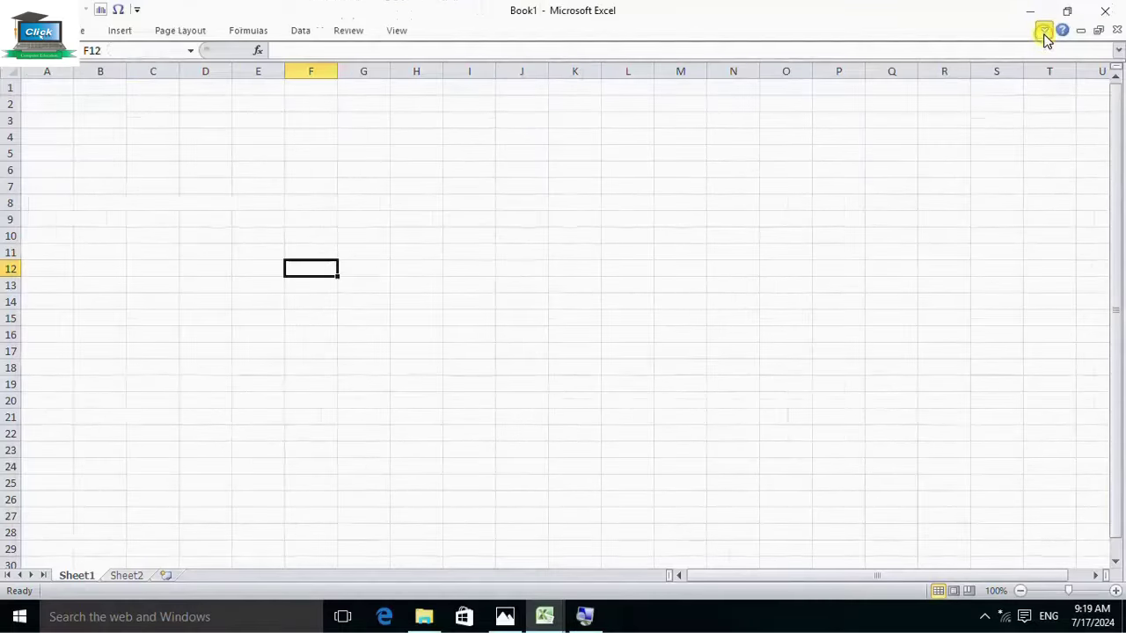
click(1043, 33)
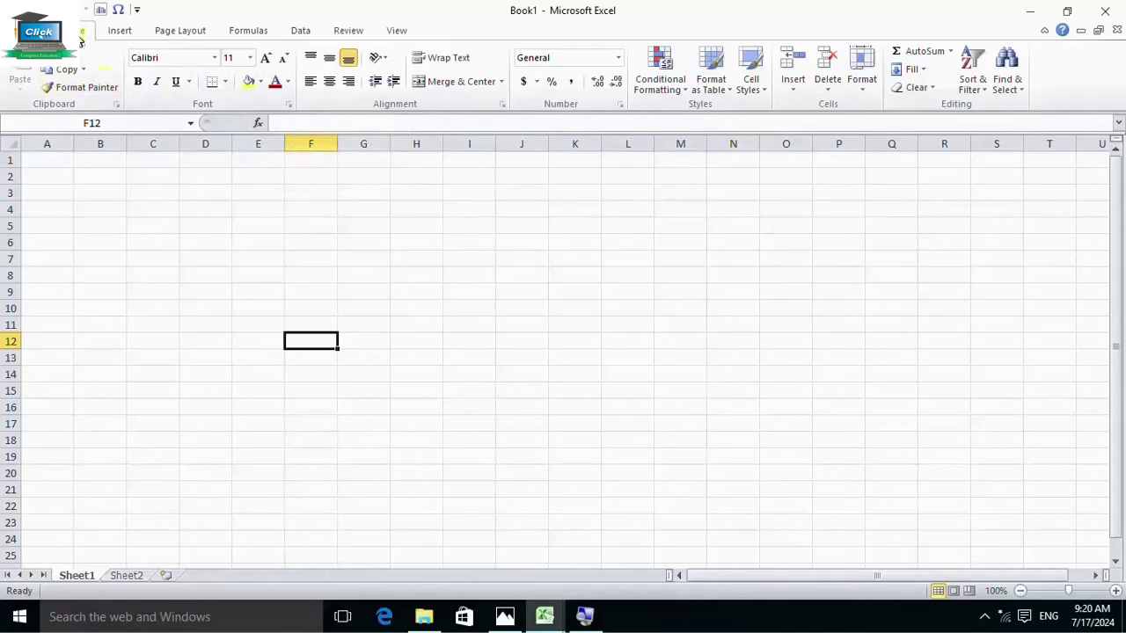
double_click(80, 37)
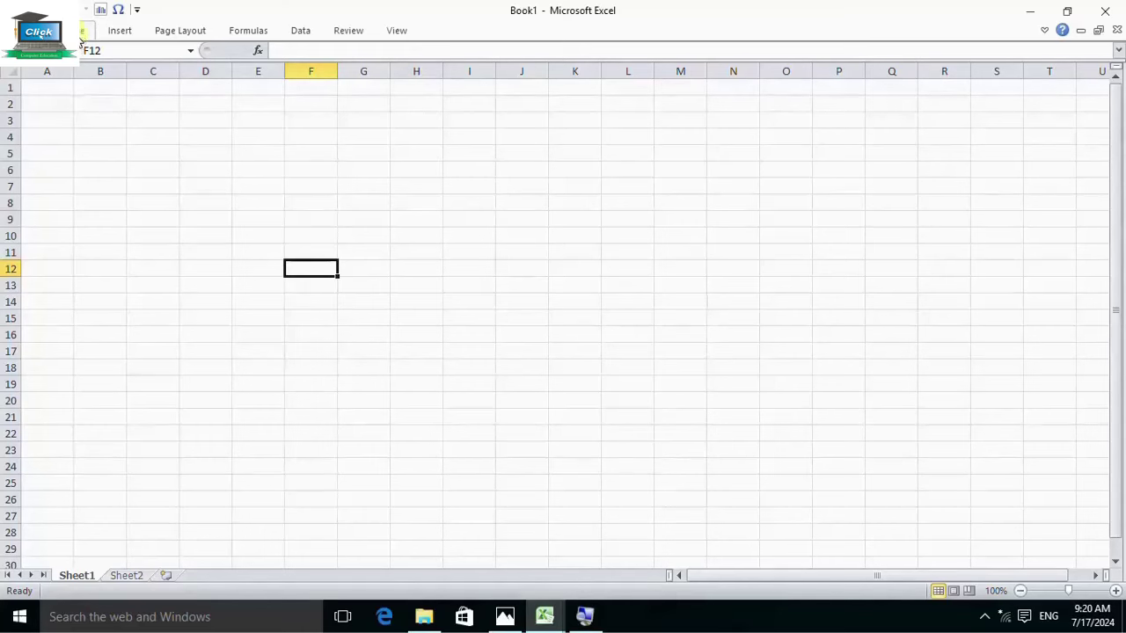
double_click(80, 37)
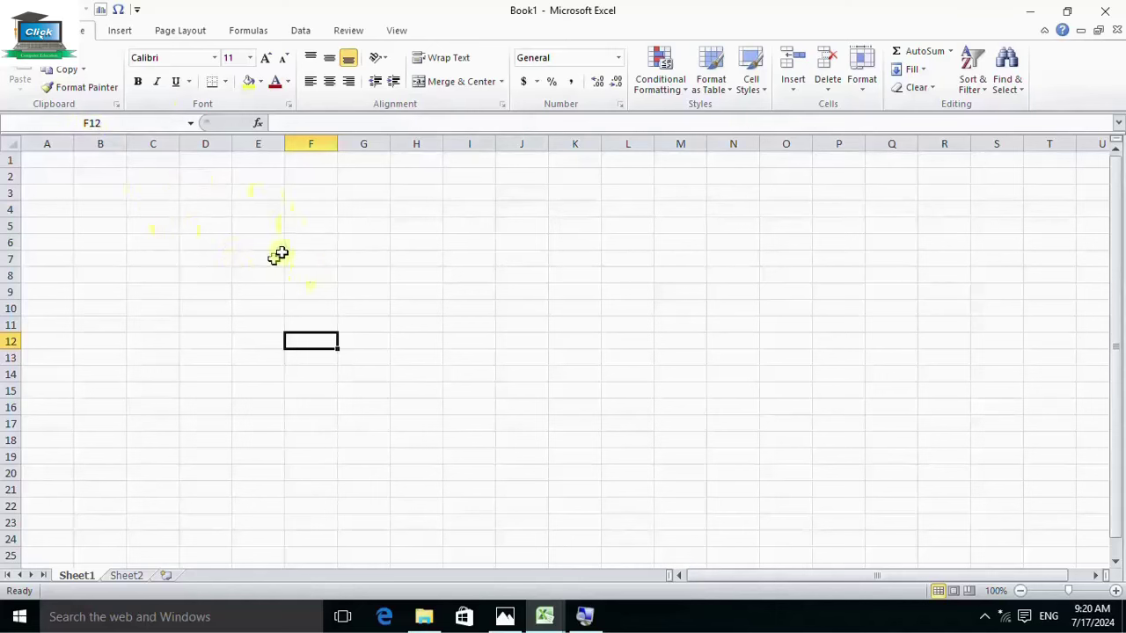
click(250, 225)
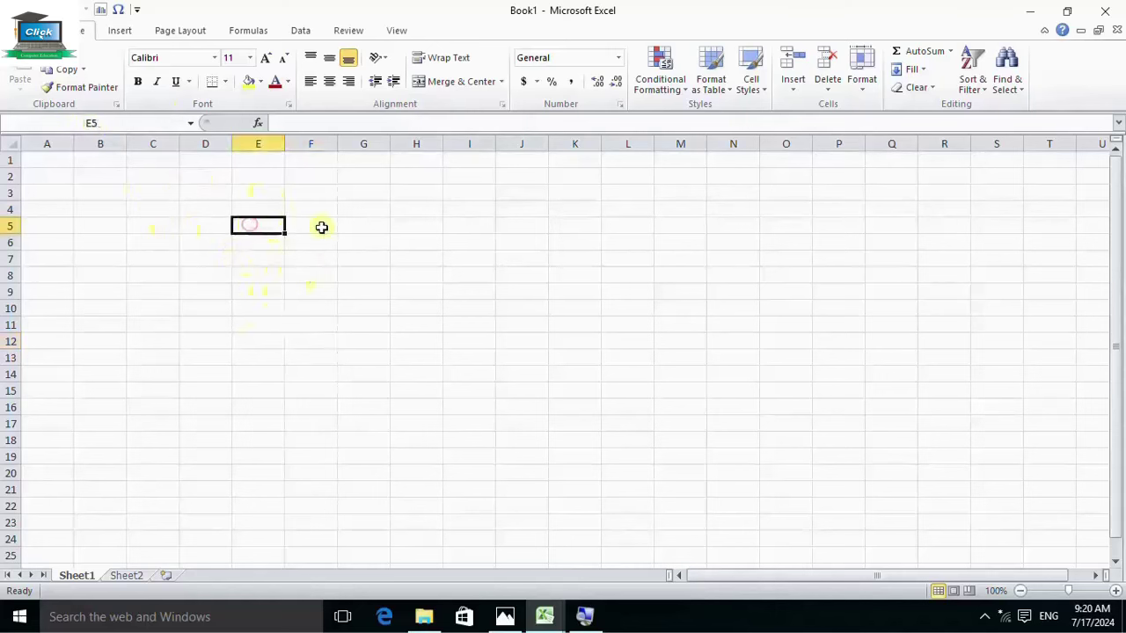
click(299, 258)
click(295, 225)
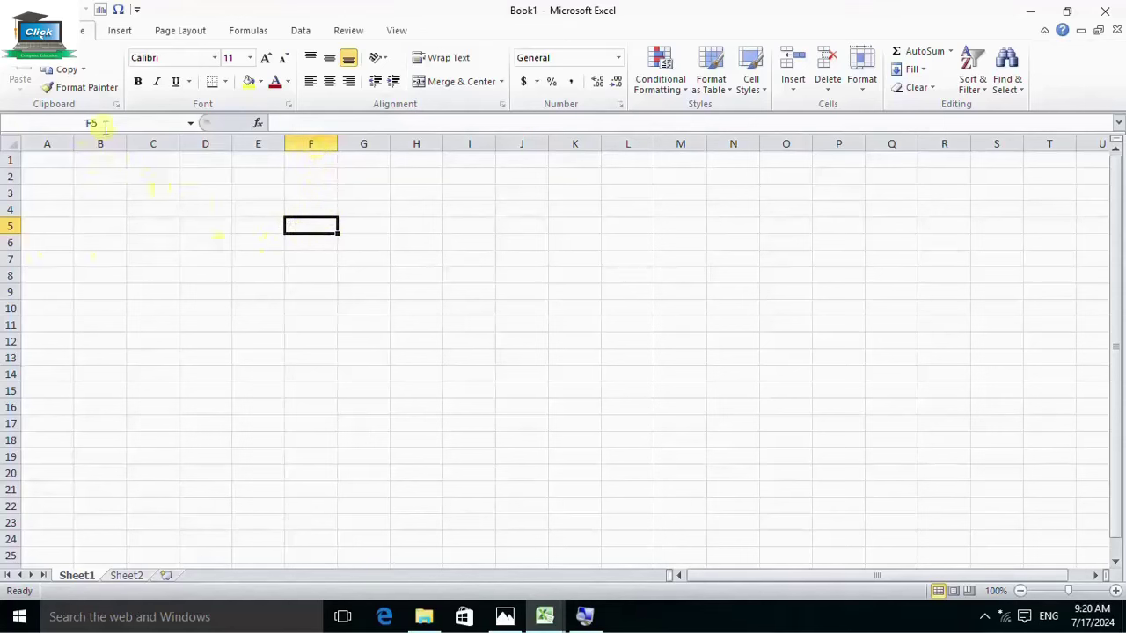
click(183, 243)
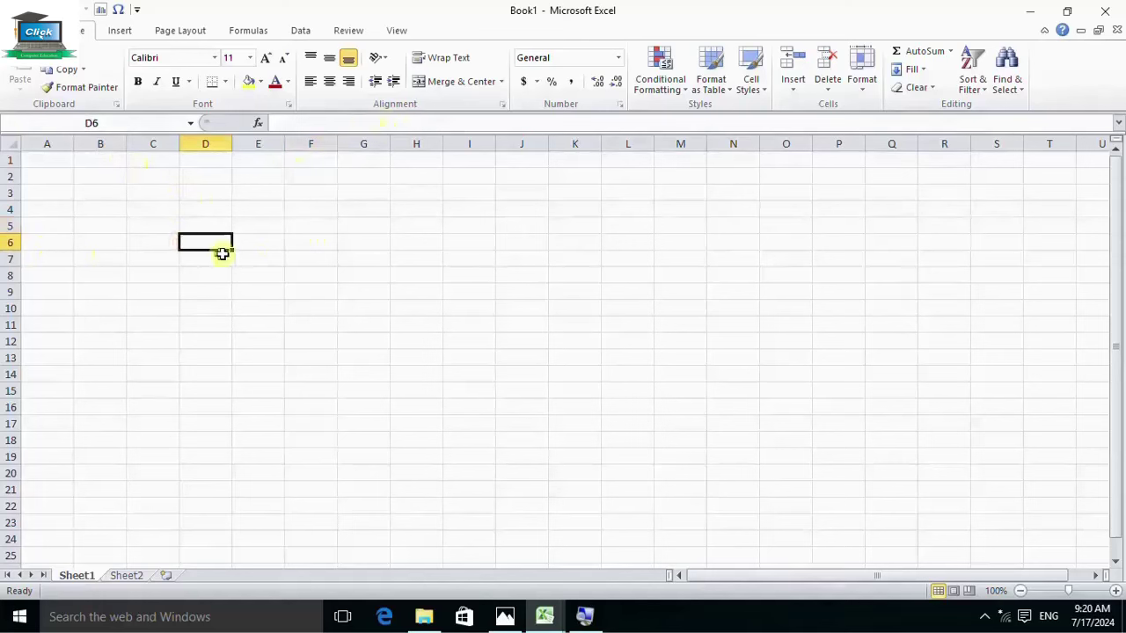
click(257, 219)
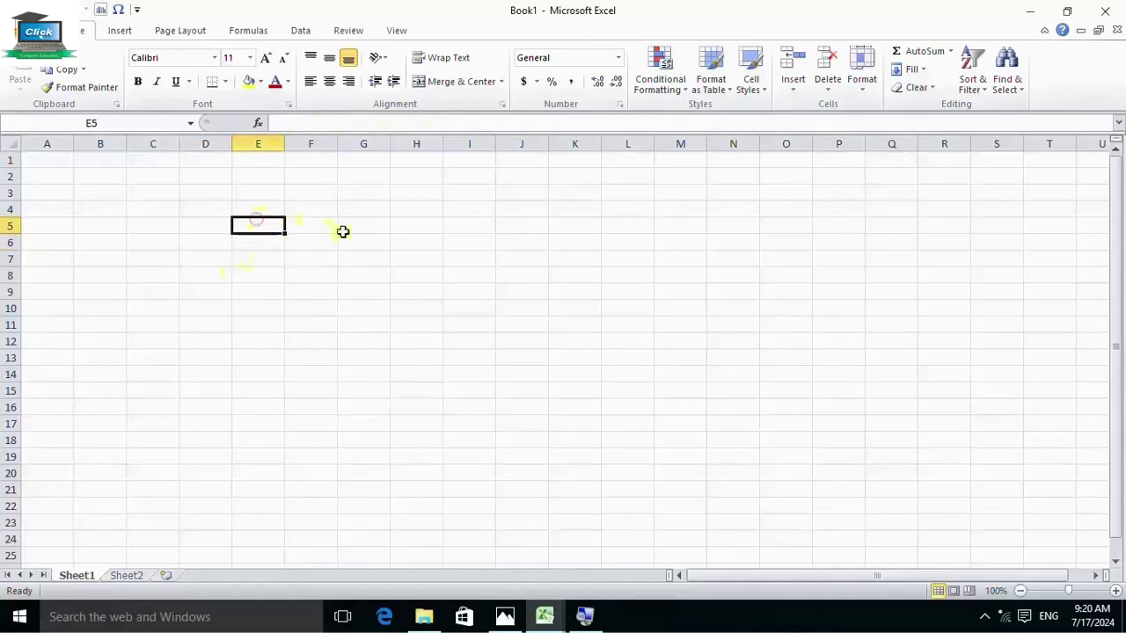
text(this)
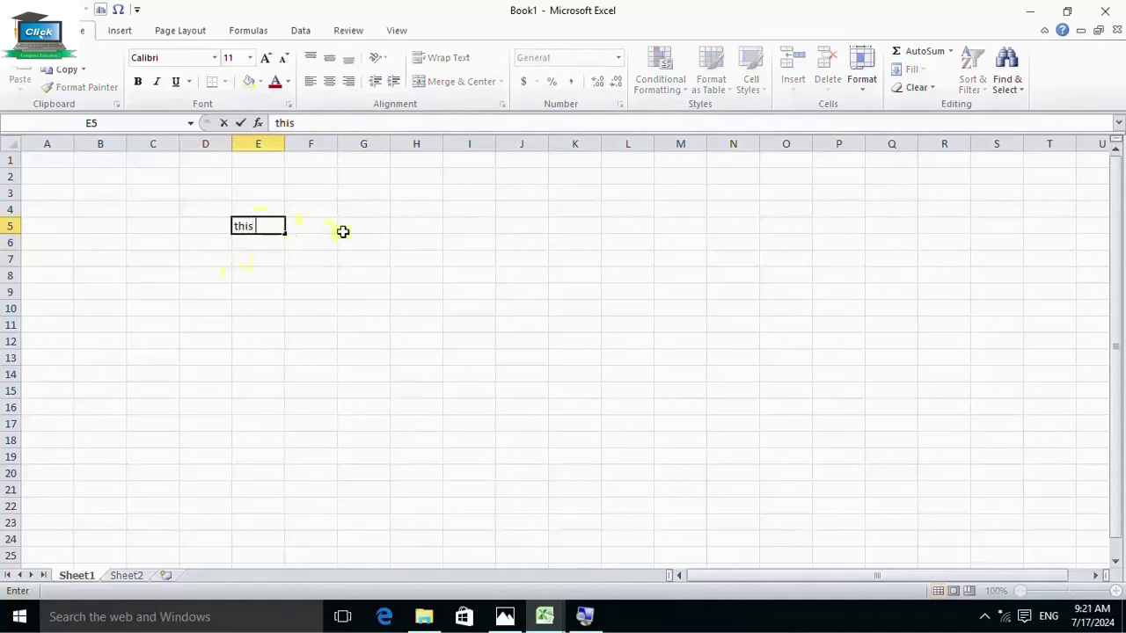
key(Return)
text(=)
key(BackSpace)
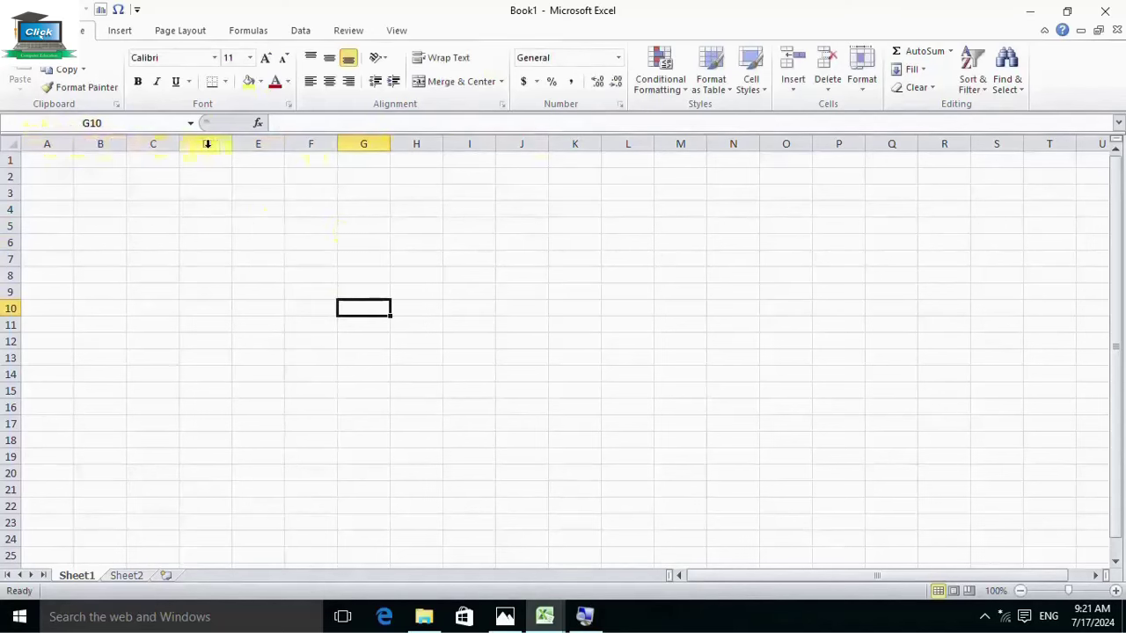
click(47, 144)
click(101, 143)
click(158, 143)
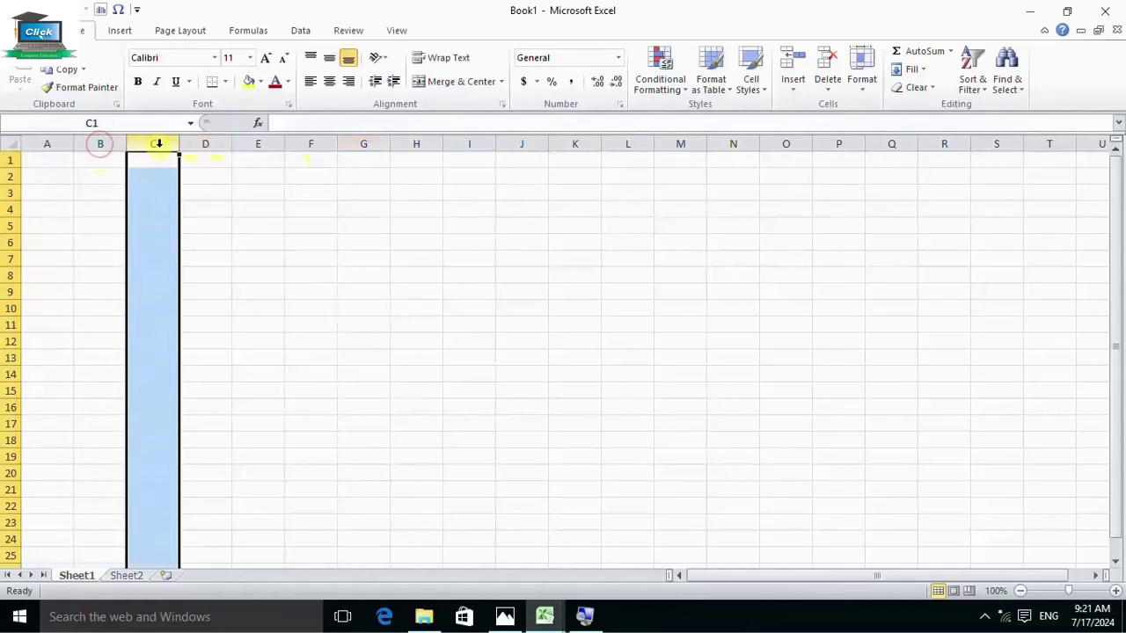
click(380, 258)
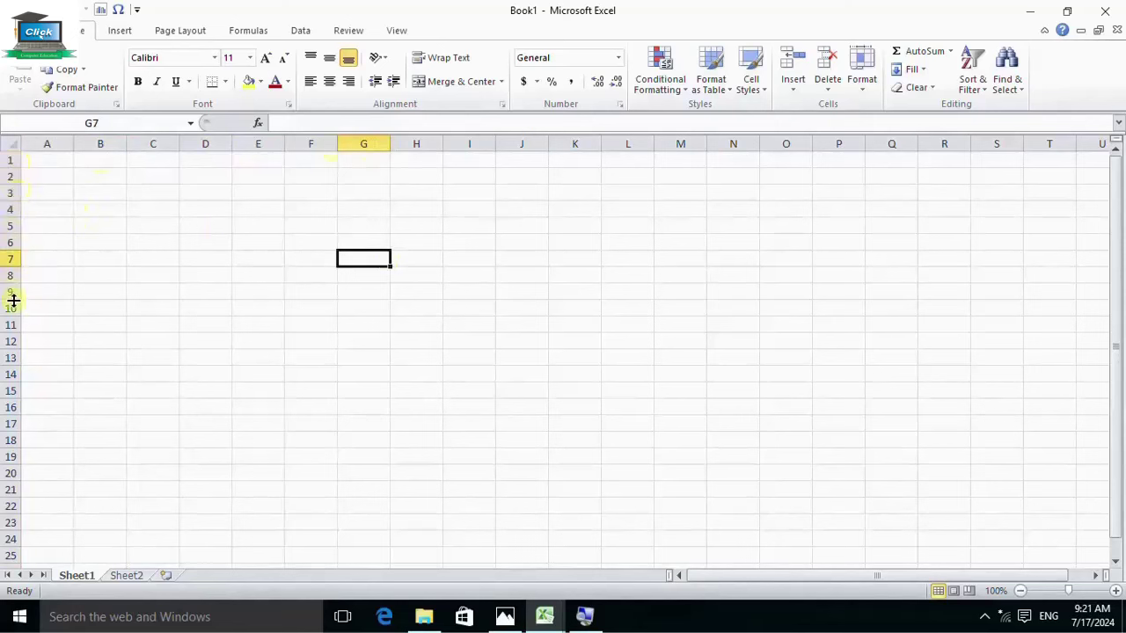
click(9, 242)
click(8, 226)
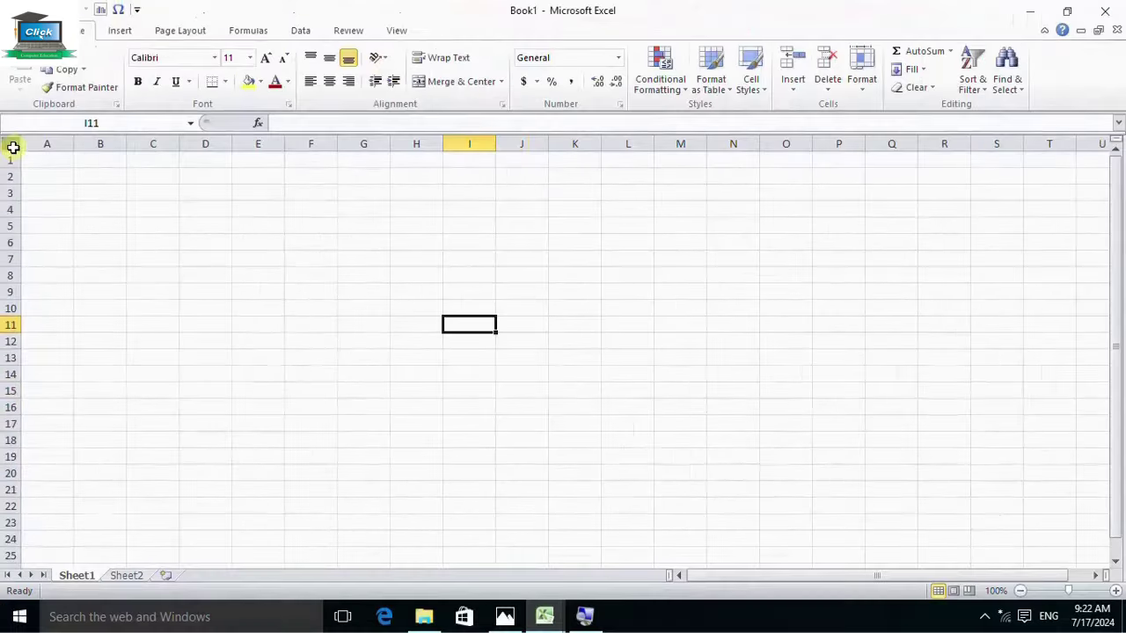
click(14, 147)
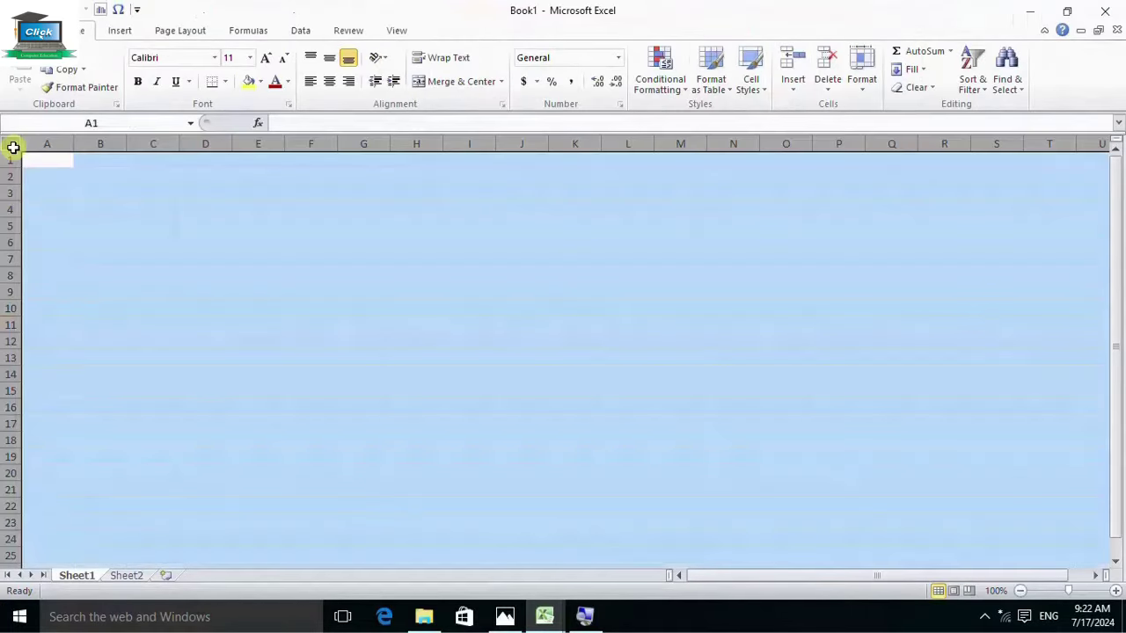
click(257, 325)
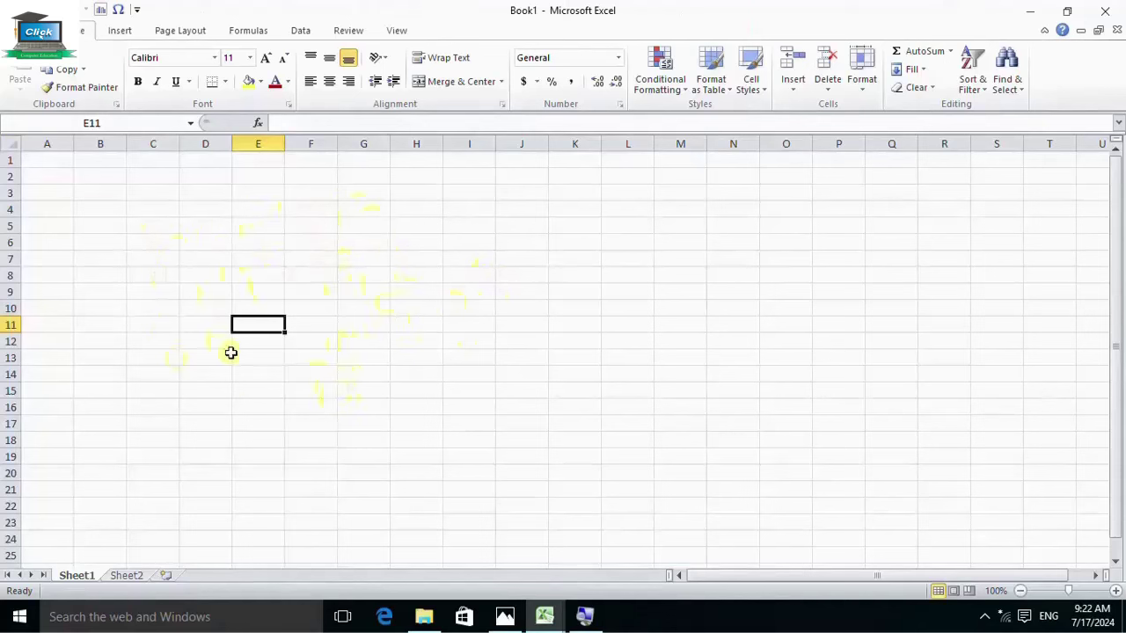
- Enter the heading 'name' in D4 and 'address' in E4
click(205, 214)
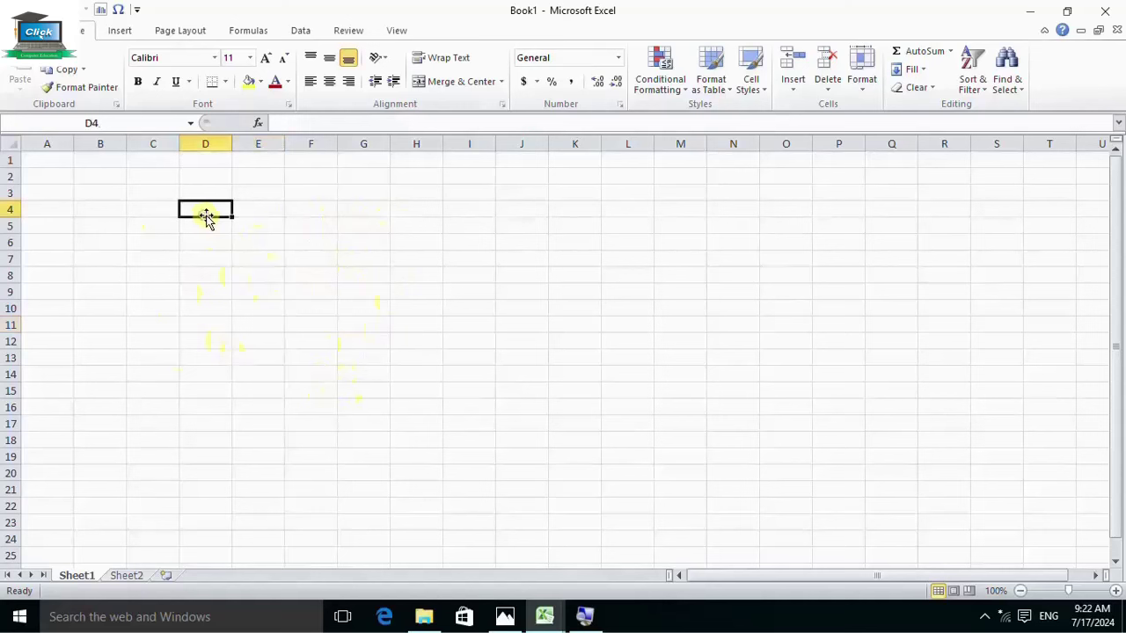
text(name)
key(Tab)
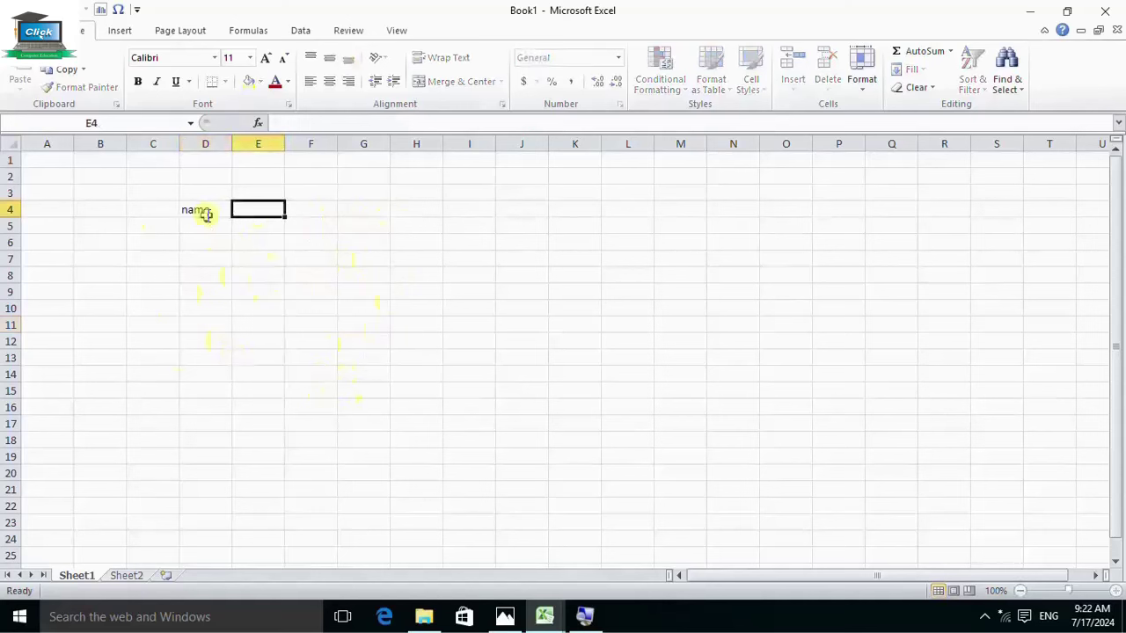
text(address)
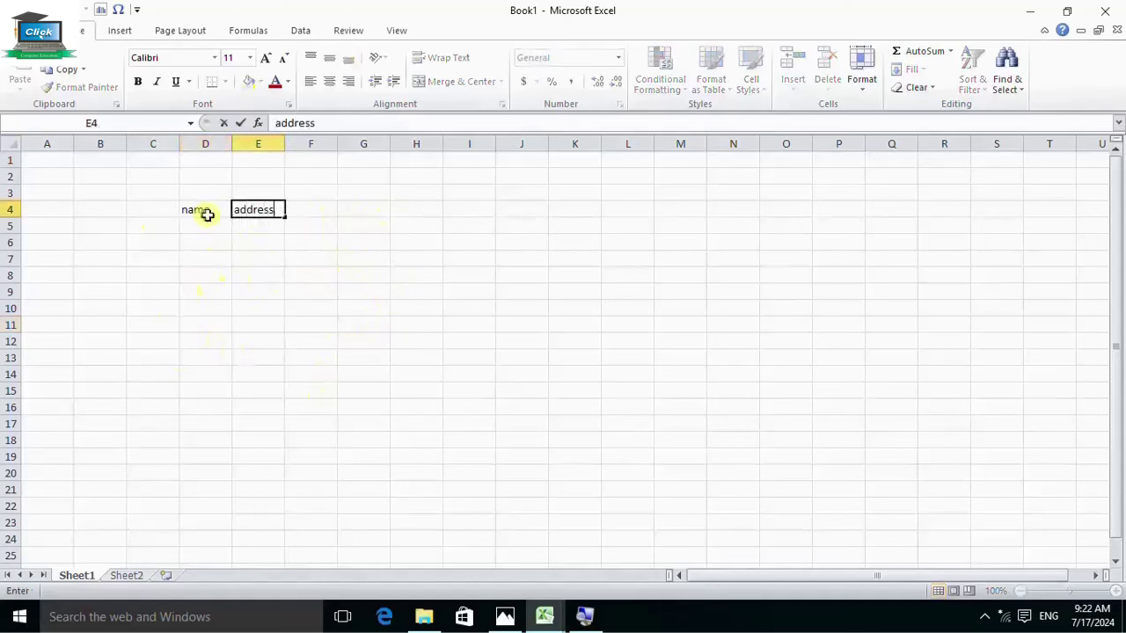
click(385, 375)
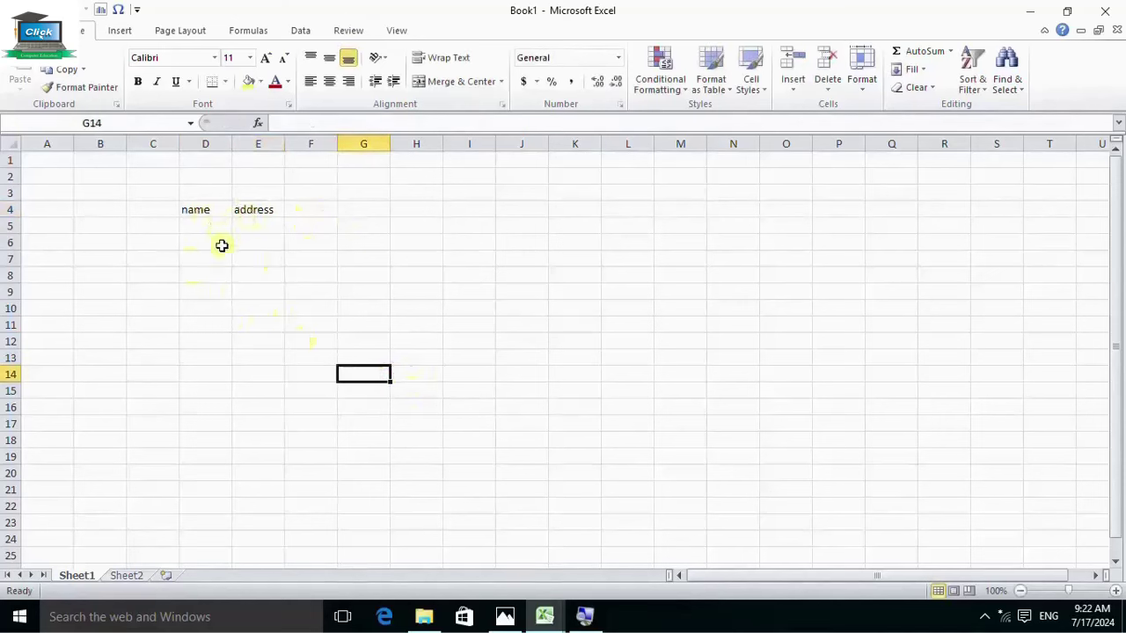
- Apply All Borders to the range D4:I20, then deselect it
click(202, 208)
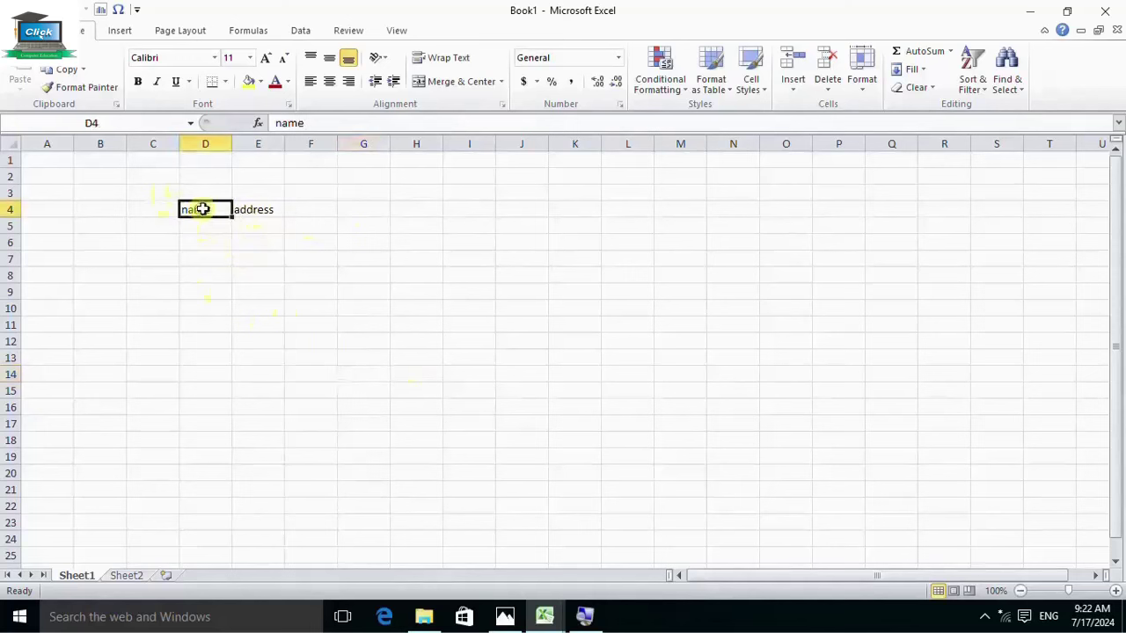
drag(202, 208, 474, 466)
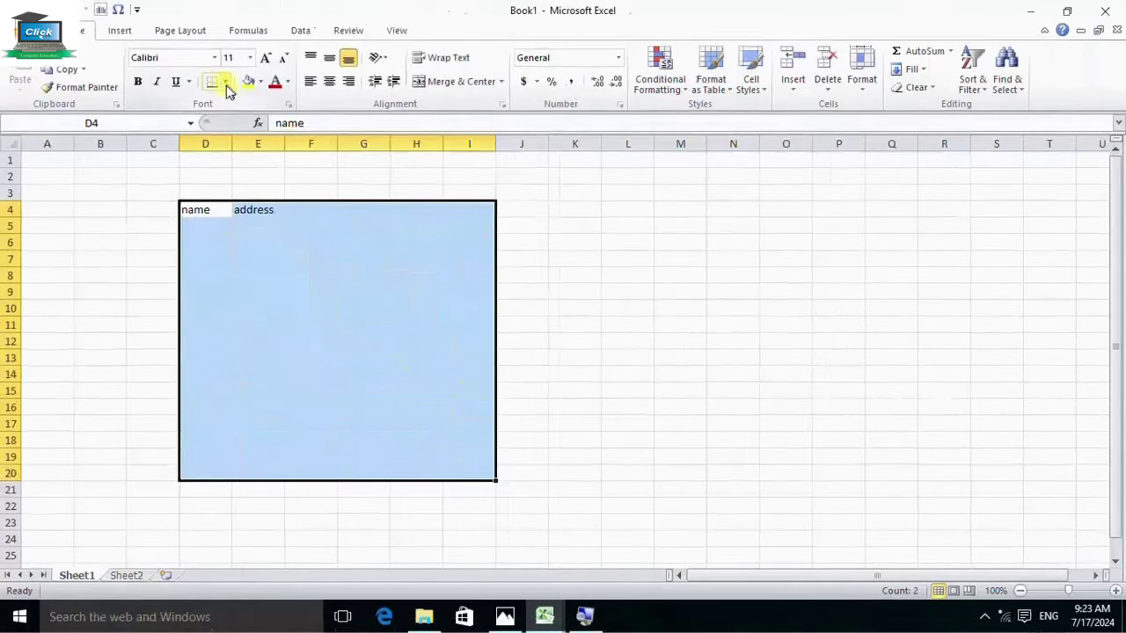
click(226, 88)
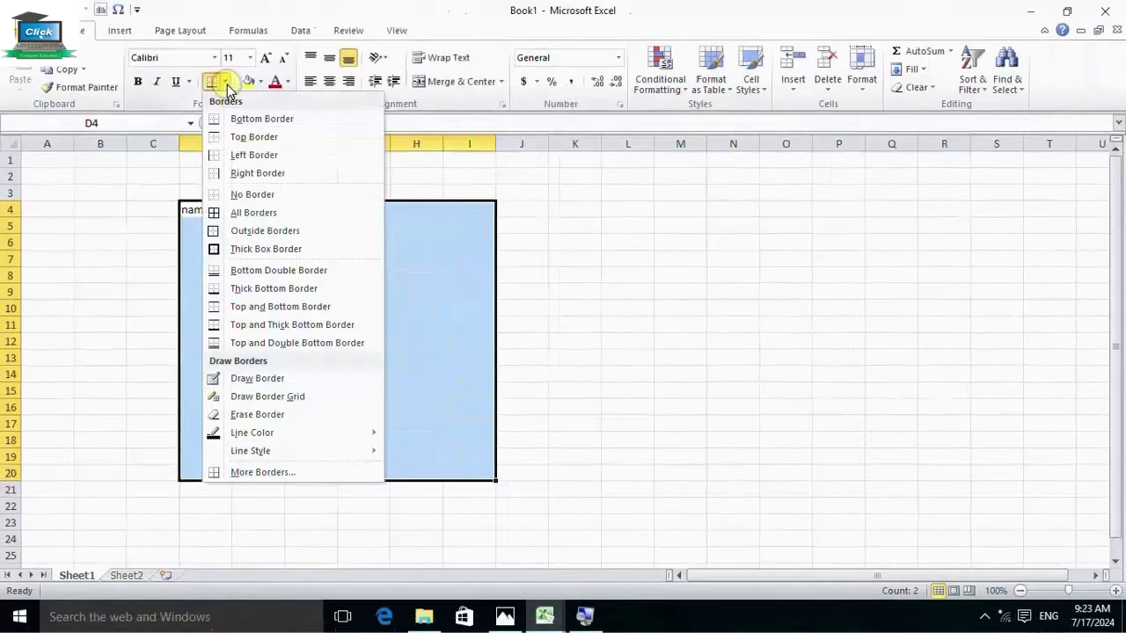
click(240, 214)
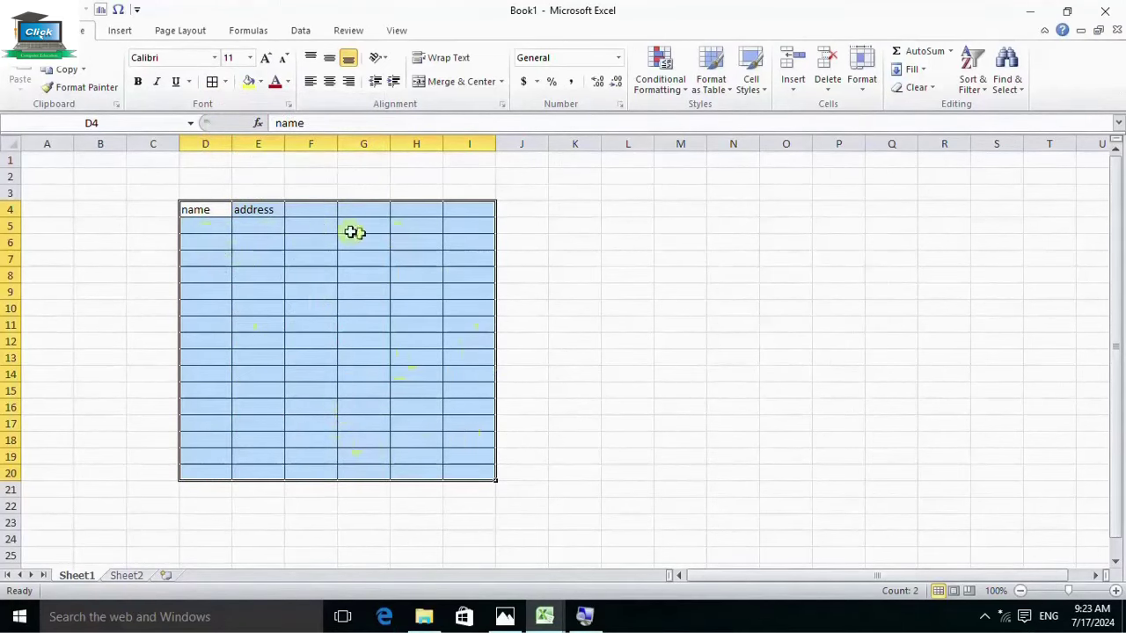
click(100, 457)
scroll(128, 525, down, 3)
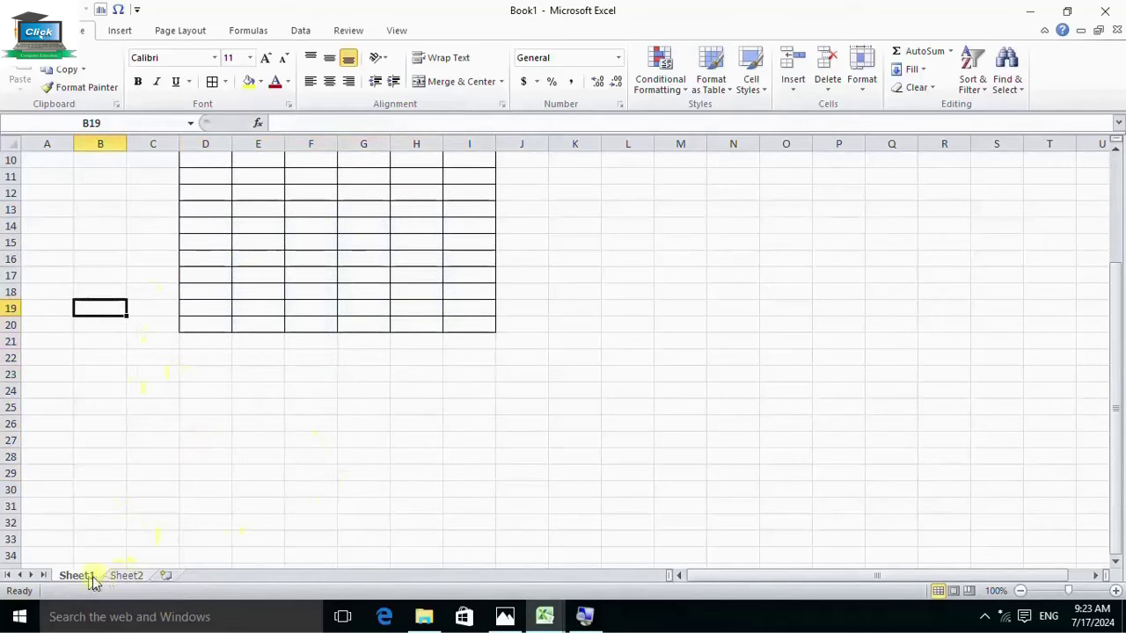
- Switch back and forth between Sheet1 and Sheet2, ending on the empty Sheet2
click(126, 577)
click(88, 581)
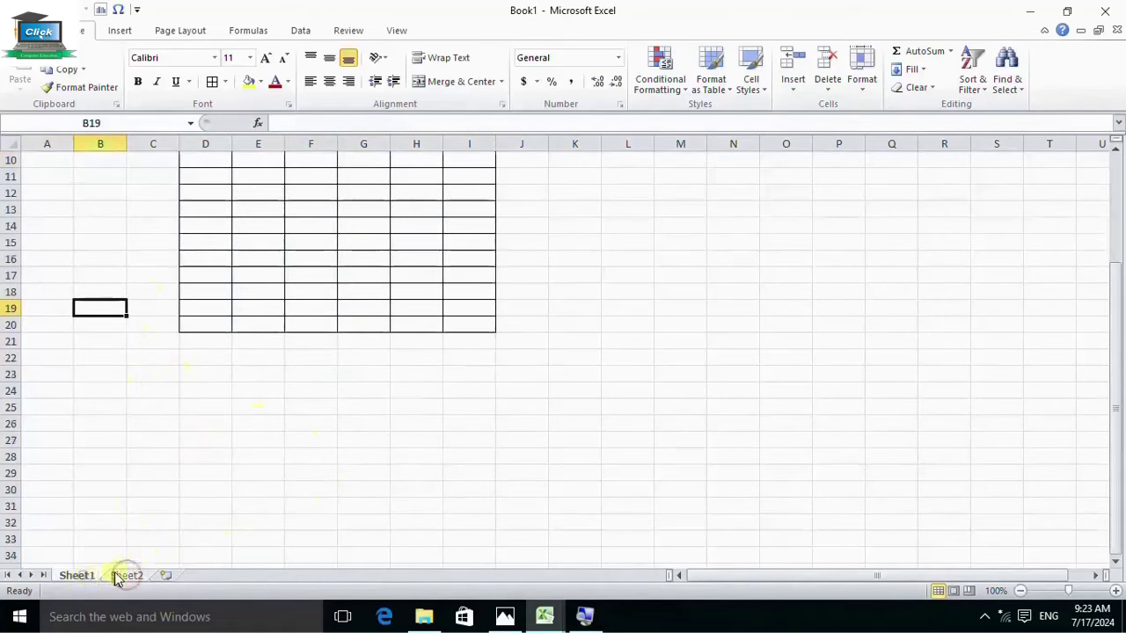
click(120, 576)
click(82, 576)
click(120, 576)
click(79, 576)
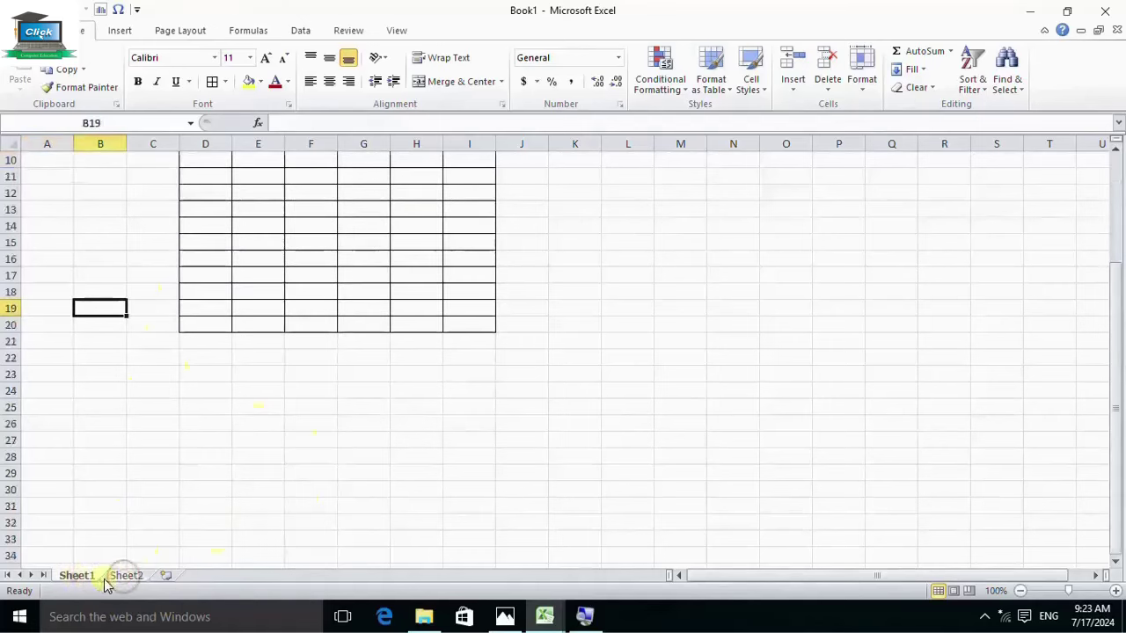
click(127, 576)
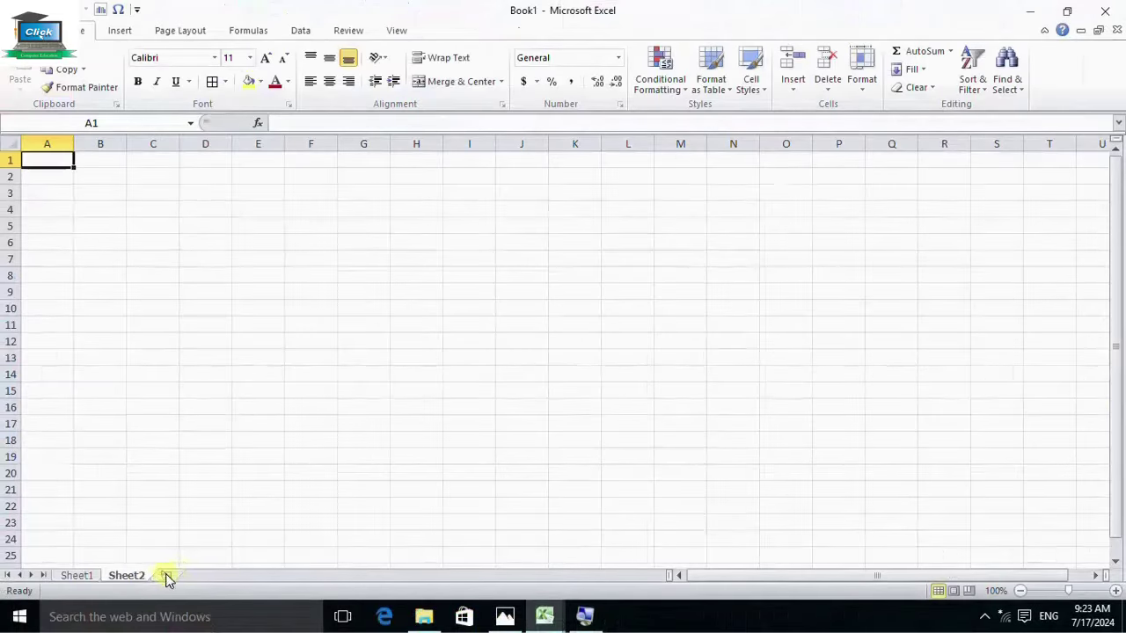
- Insert three new worksheets: Sheet3, Sheet4 and Sheet5
click(166, 575)
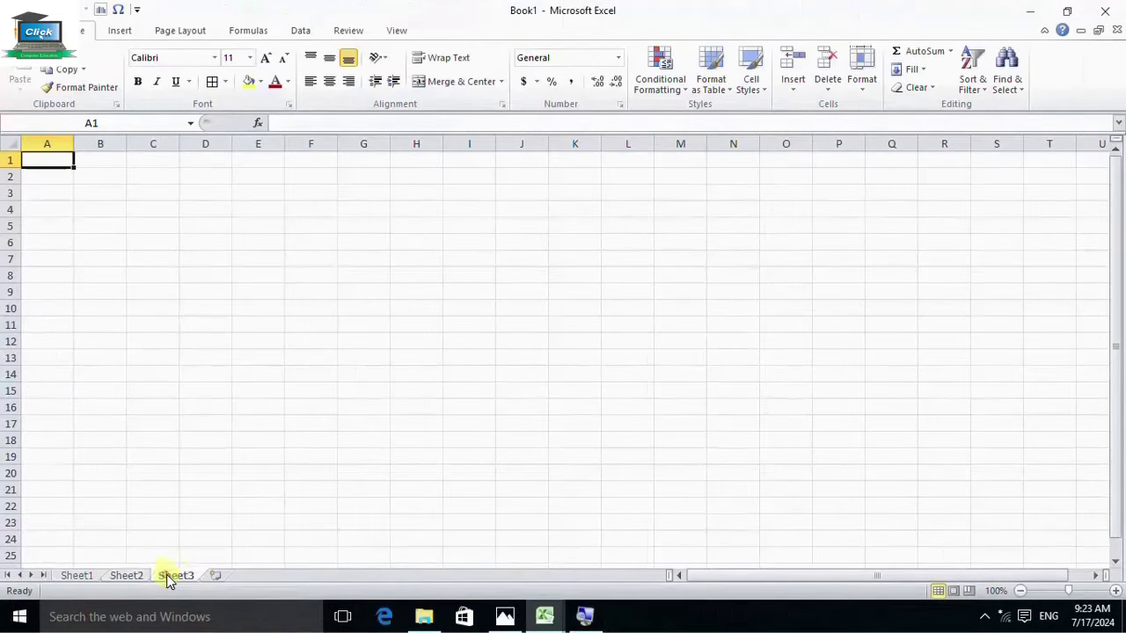
click(218, 578)
click(263, 577)
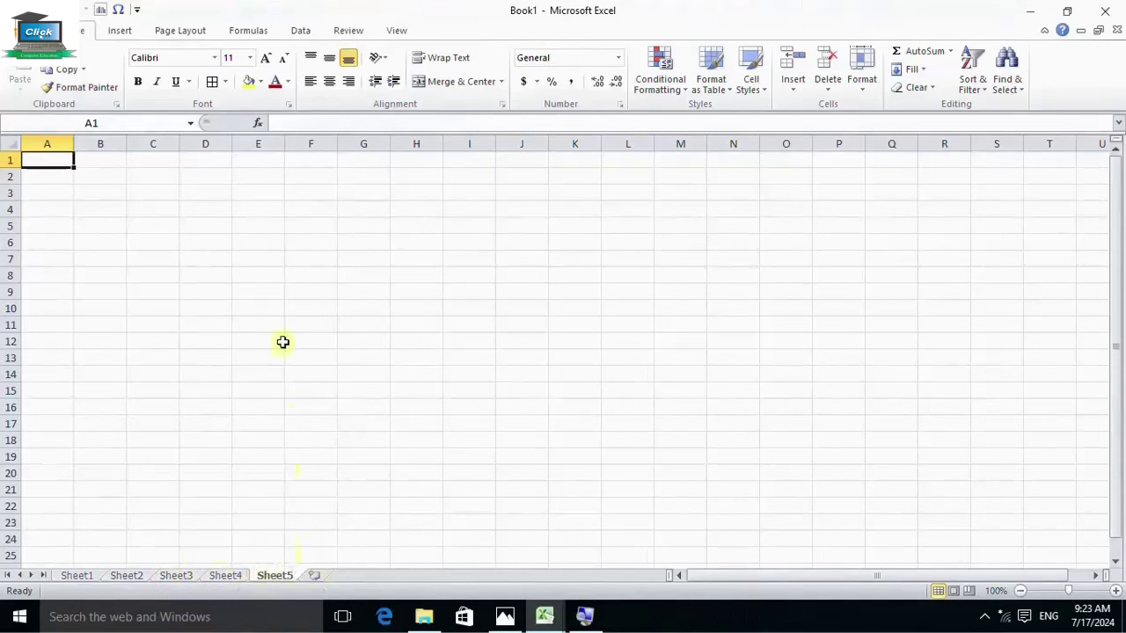
- Delete Sheet5, rename Sheet4 to 'click computer', and return to that sheet
right_click(278, 581)
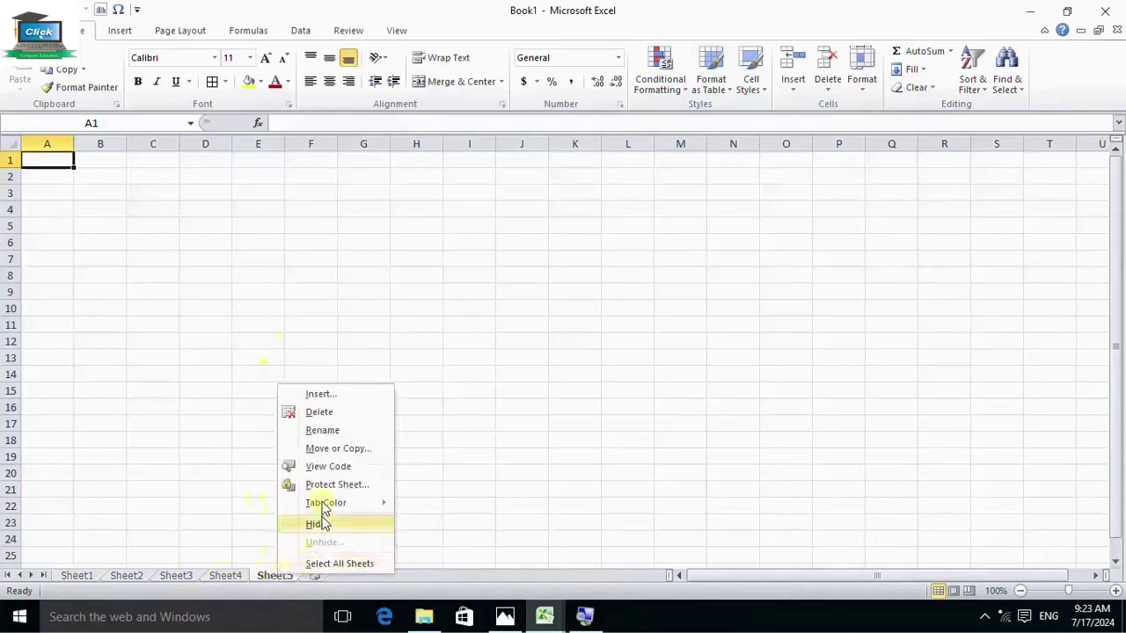
click(319, 414)
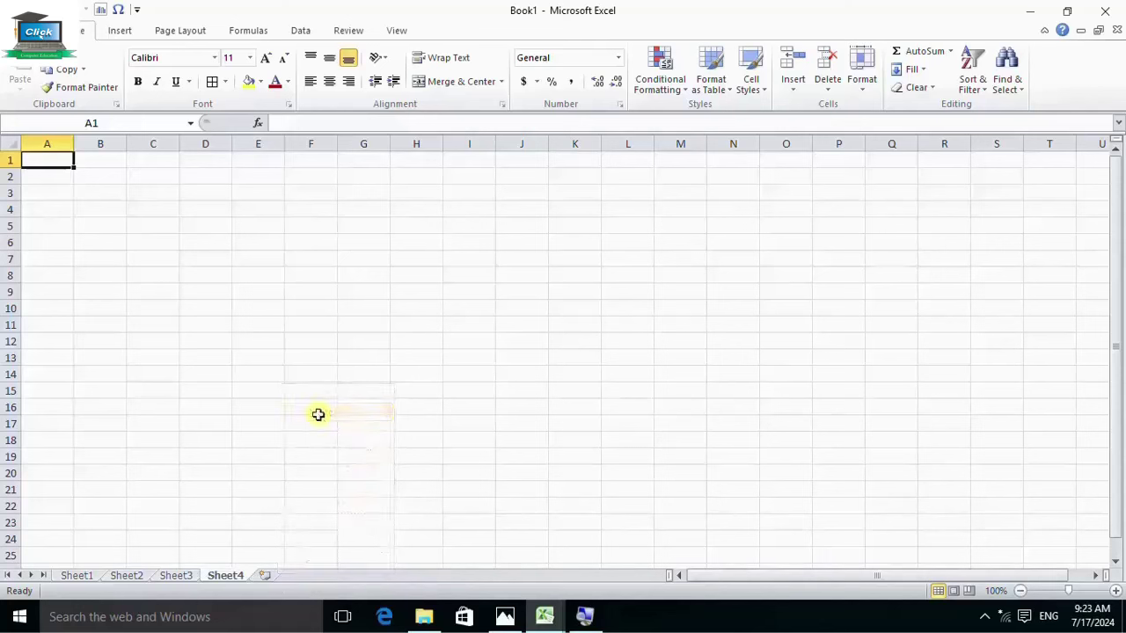
right_click(227, 577)
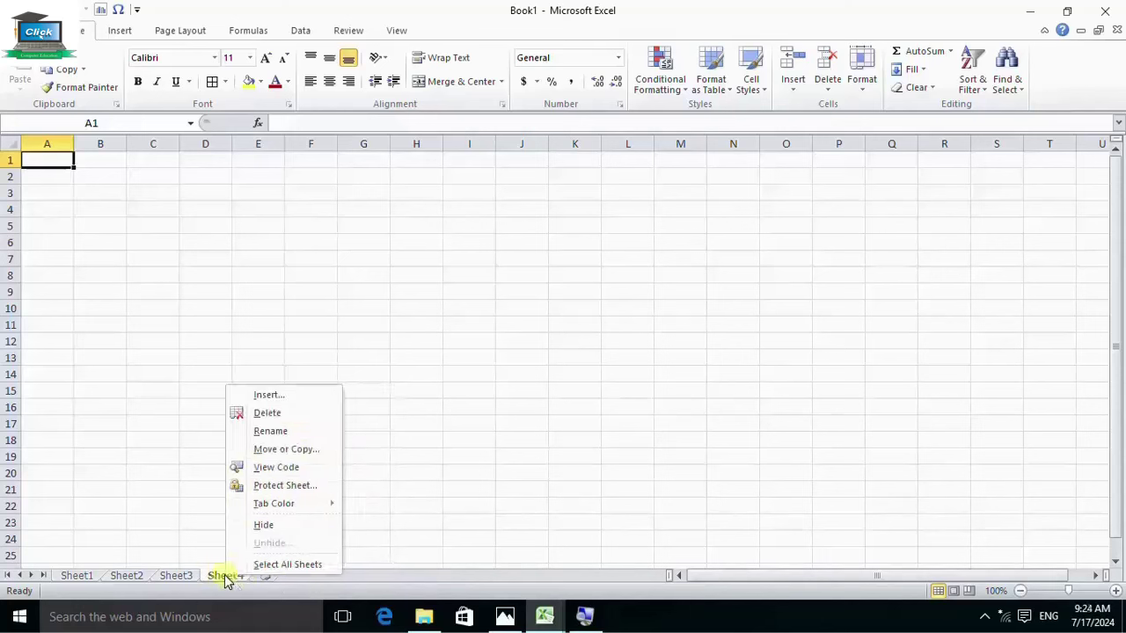
click(265, 433)
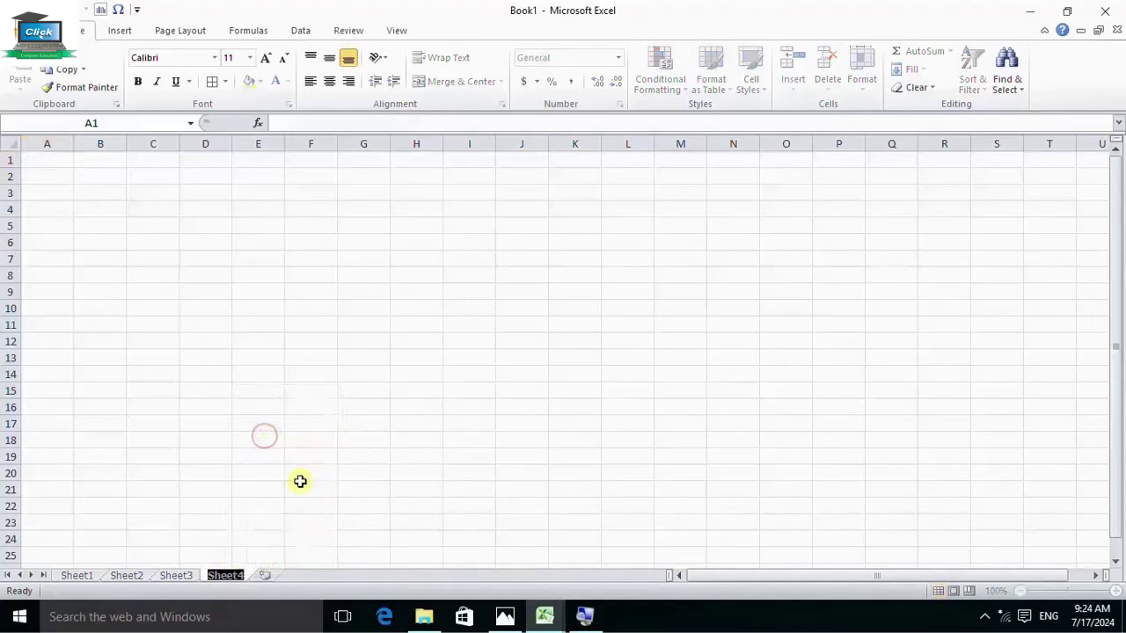
text(click comput)
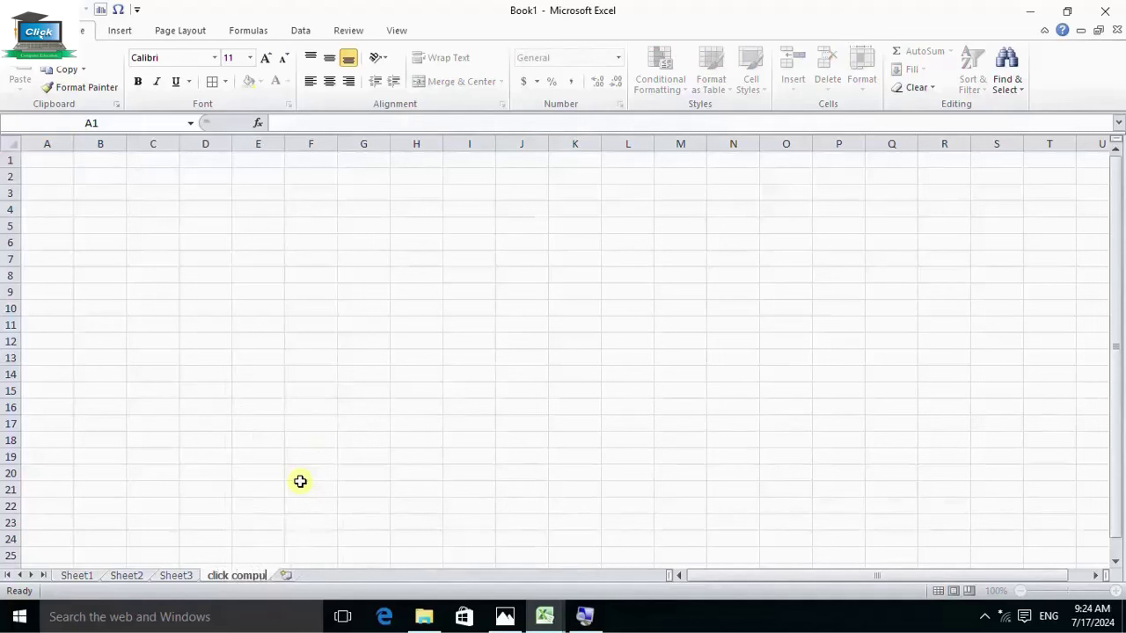
text(er)
click(180, 576)
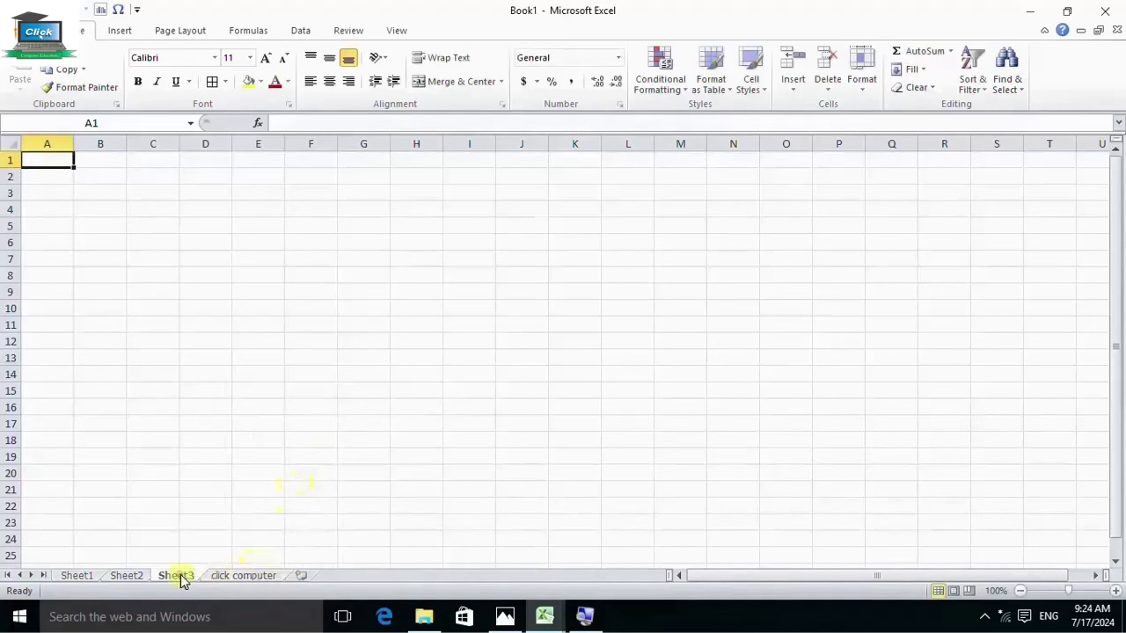
click(246, 576)
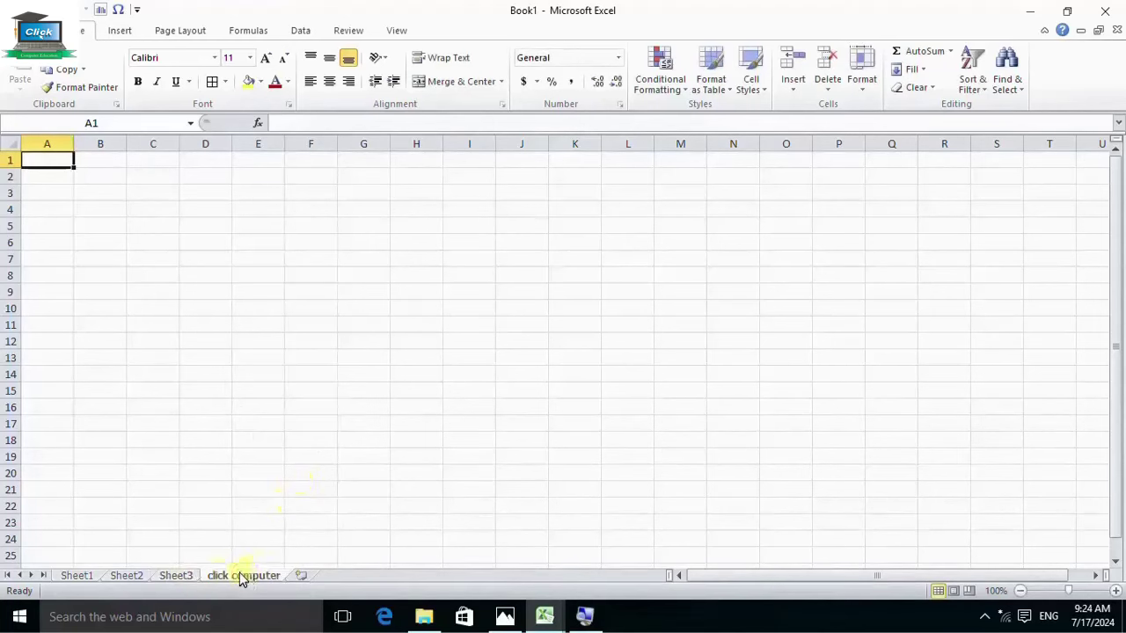
- Set the click computer sheet's tab colour to red
right_click(242, 580)
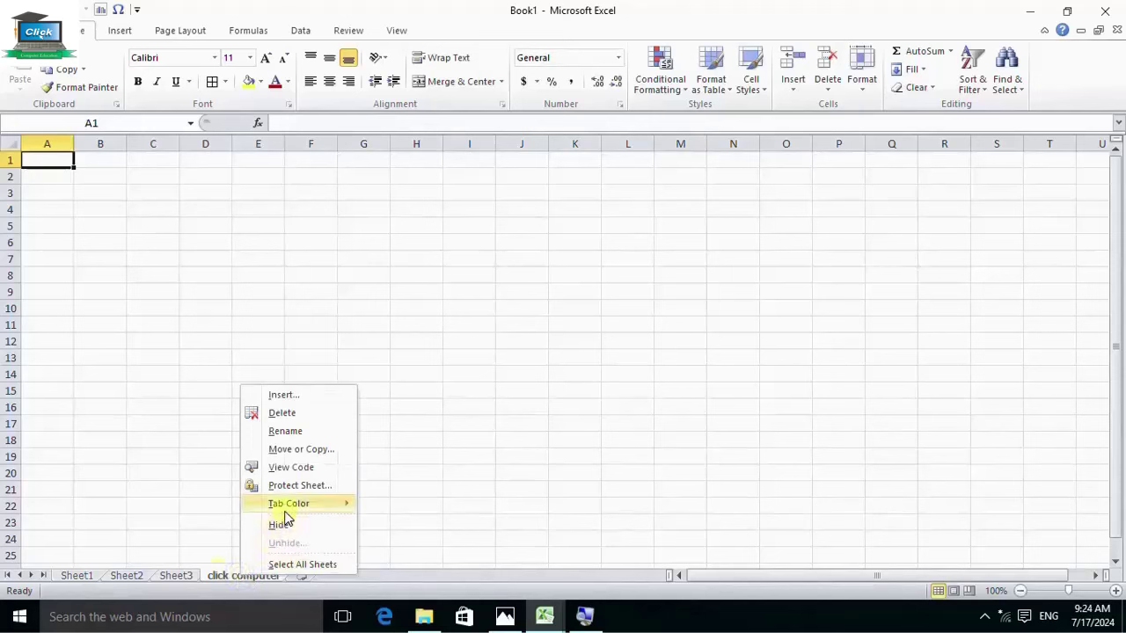
mouse_move(287, 510)
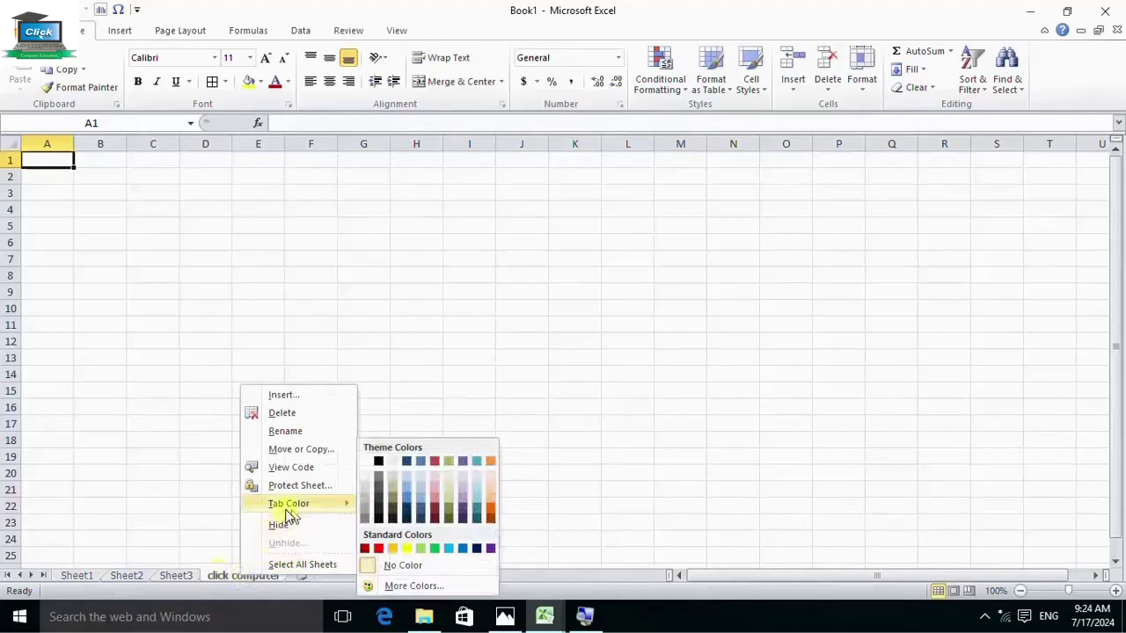
click(378, 549)
- Check the red tab from Sheet3, then open Move or Copy for the click computer sheet
click(180, 576)
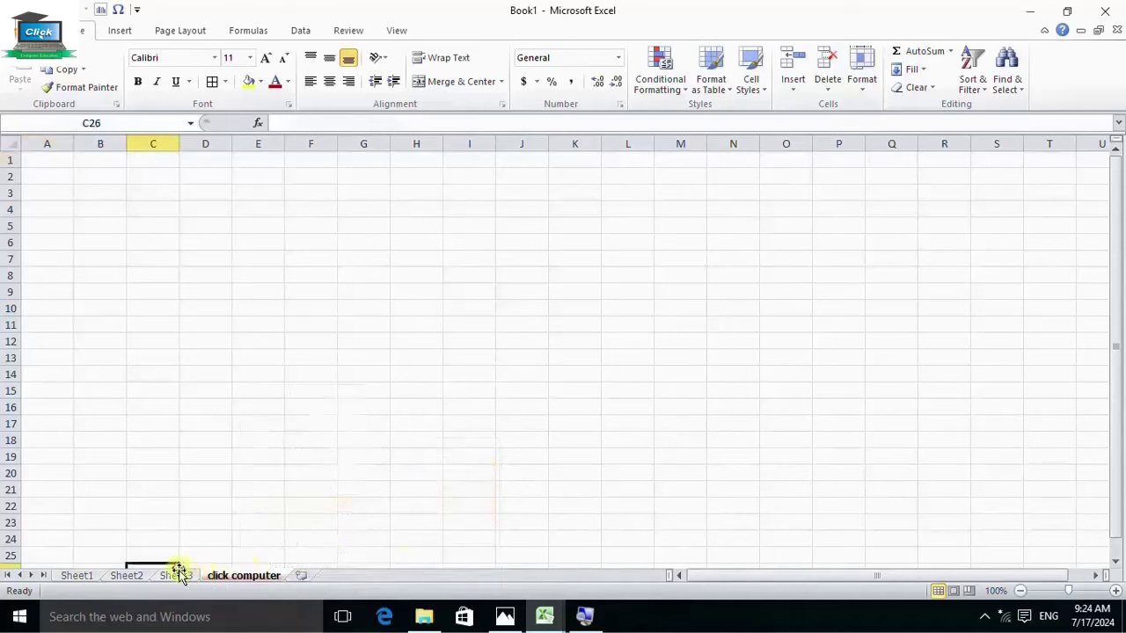
click(235, 577)
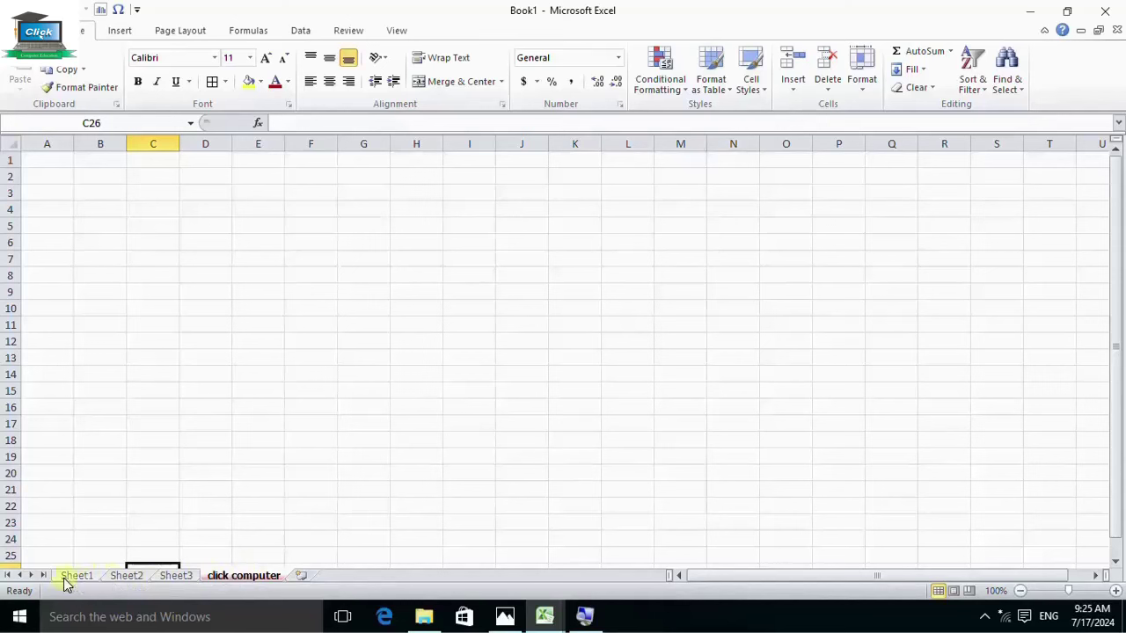
right_click(245, 578)
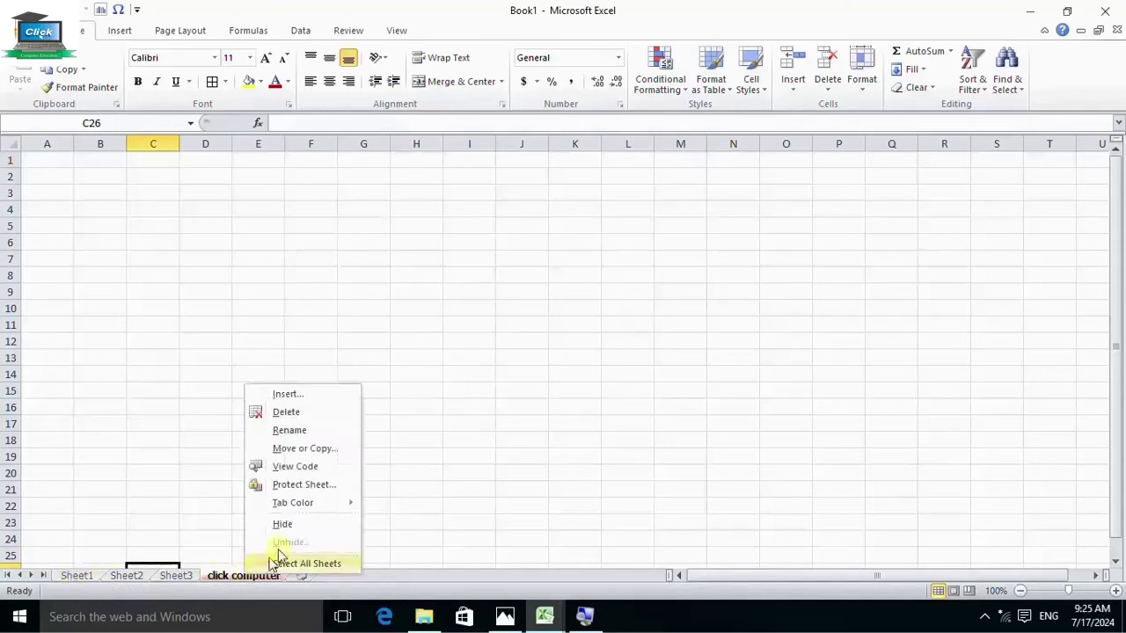
click(320, 449)
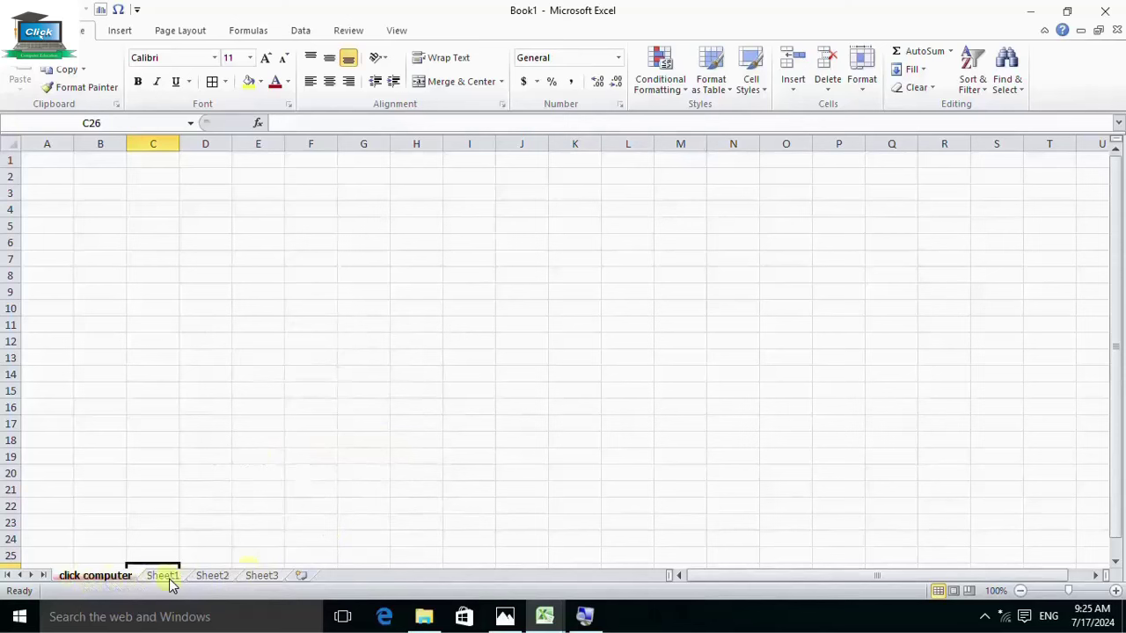
right_click(94, 576)
mouse_move(154, 502)
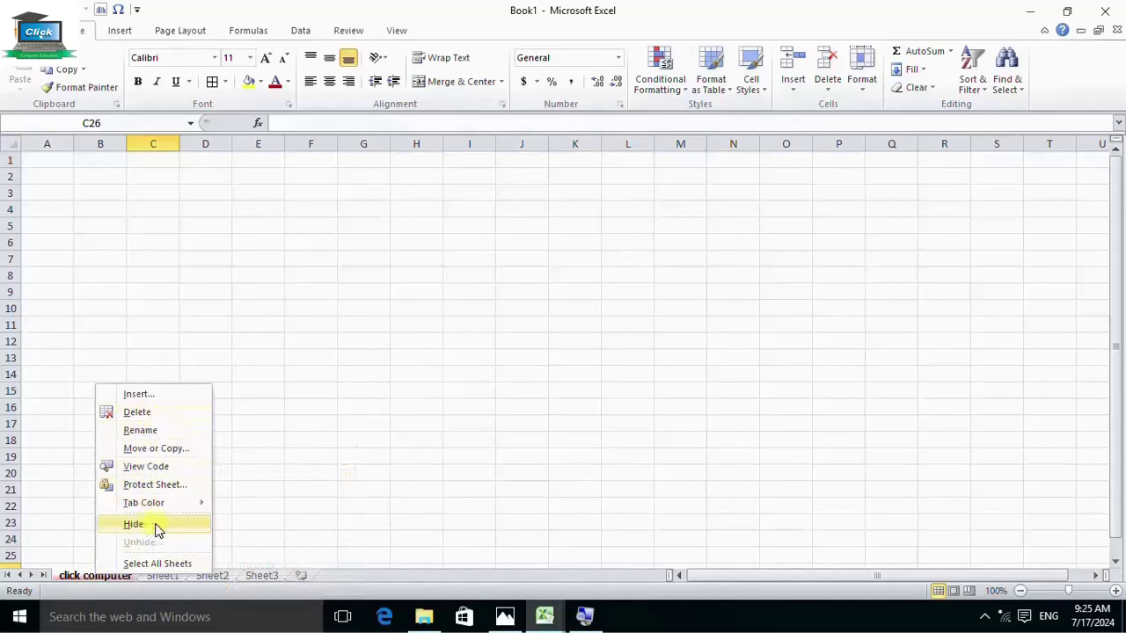
click(133, 524)
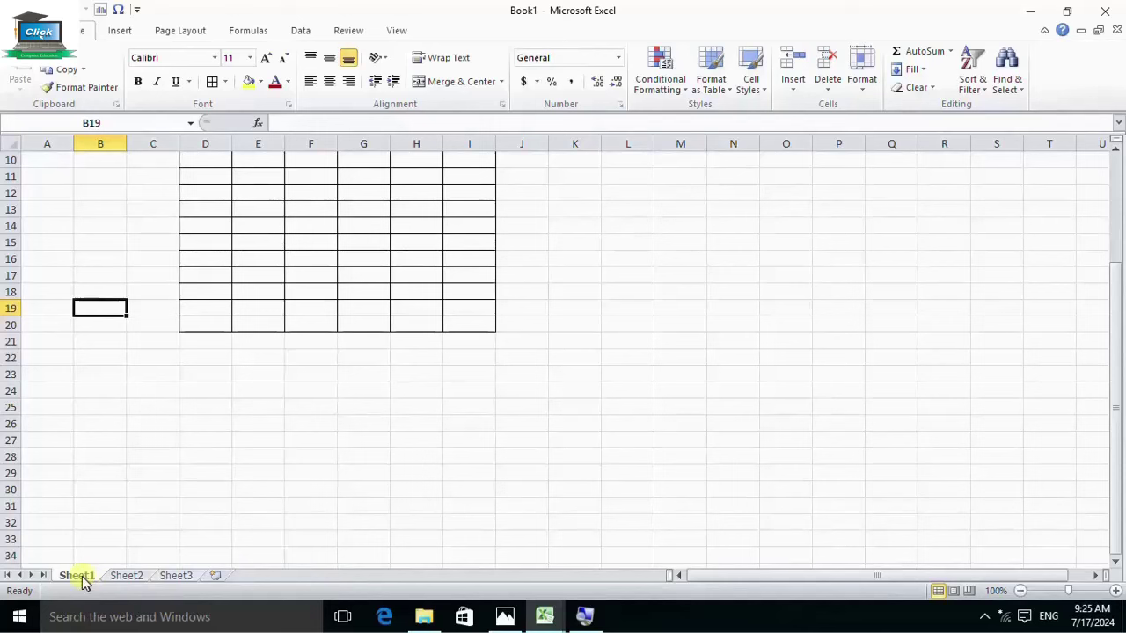
right_click(83, 583)
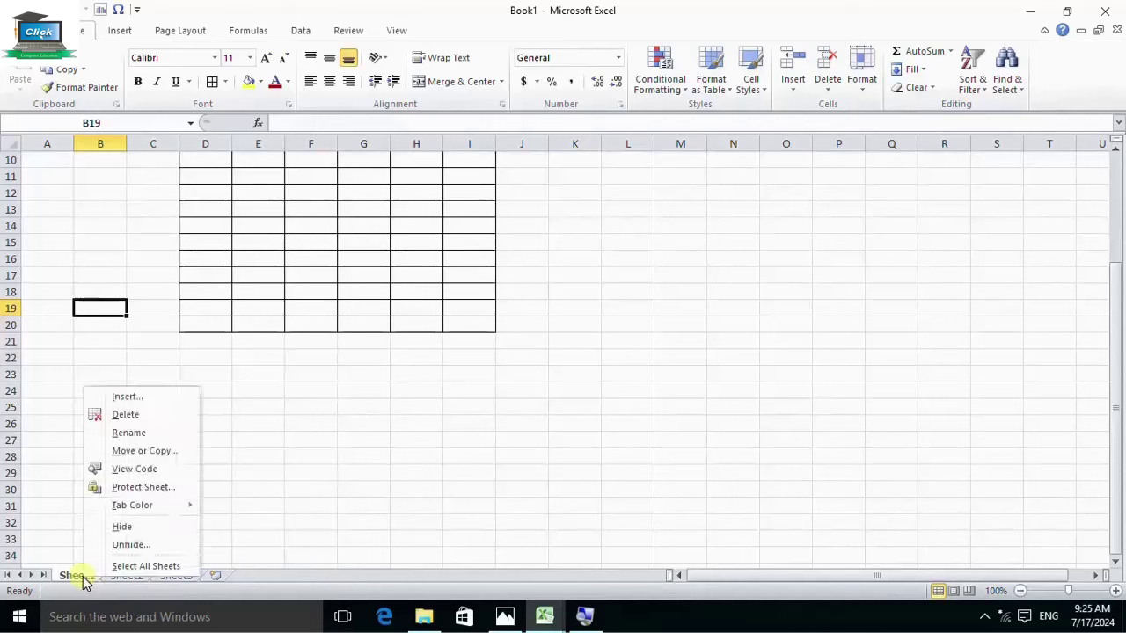
click(128, 545)
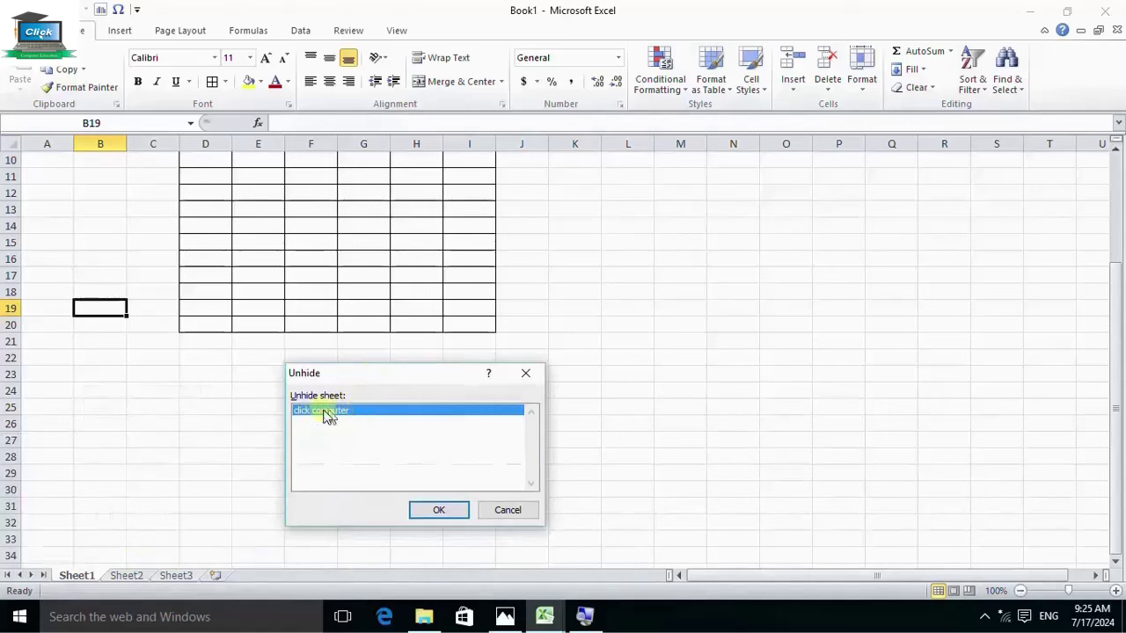
click(431, 515)
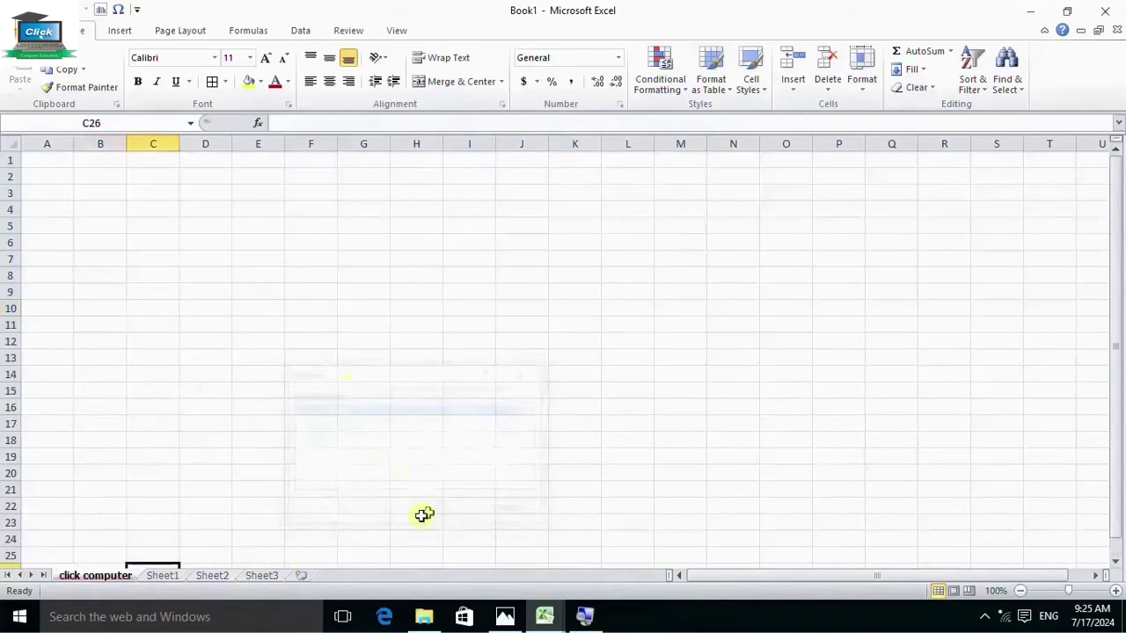
click(95, 583)
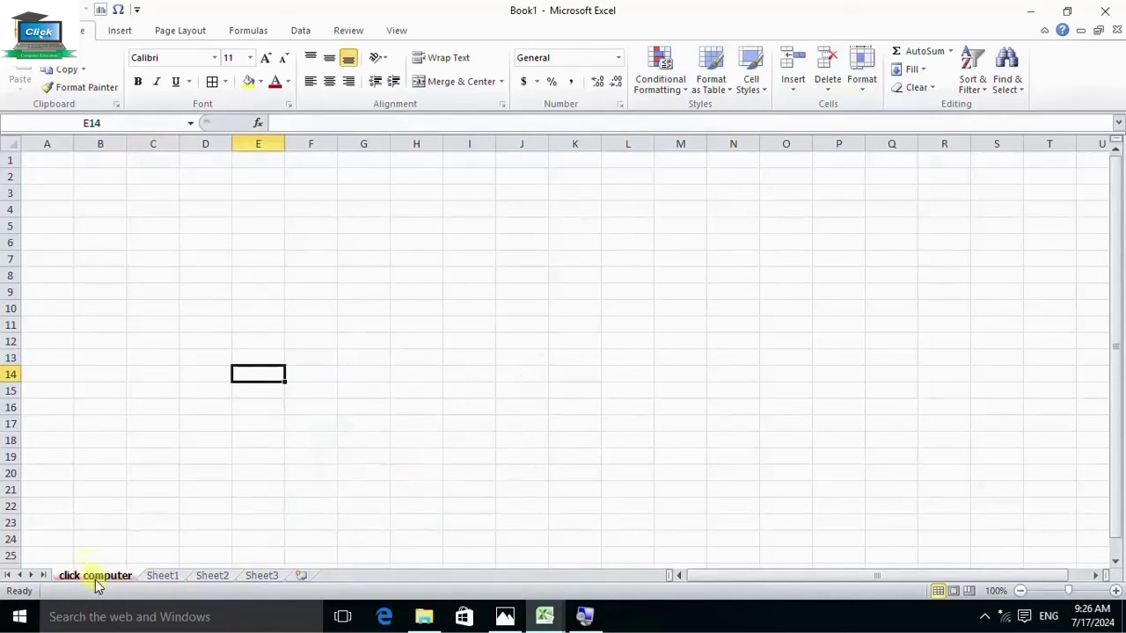
- Protect the click computer sheet with a password, re-entering it to confirm
right_click(98, 582)
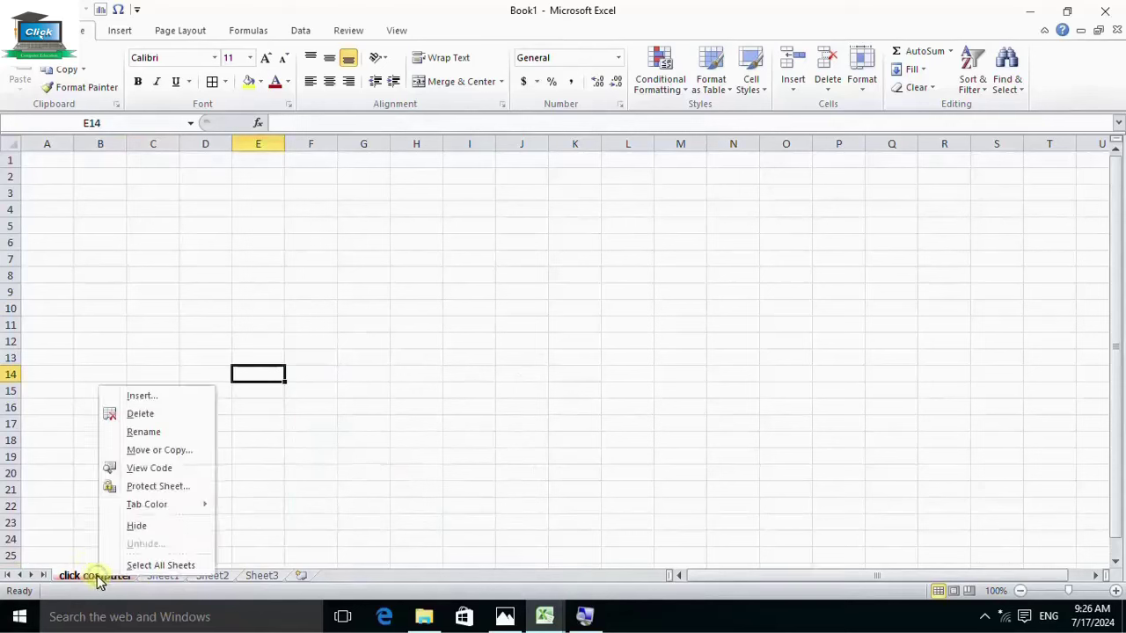
click(150, 486)
drag(146, 359, 458, 215)
click(413, 269)
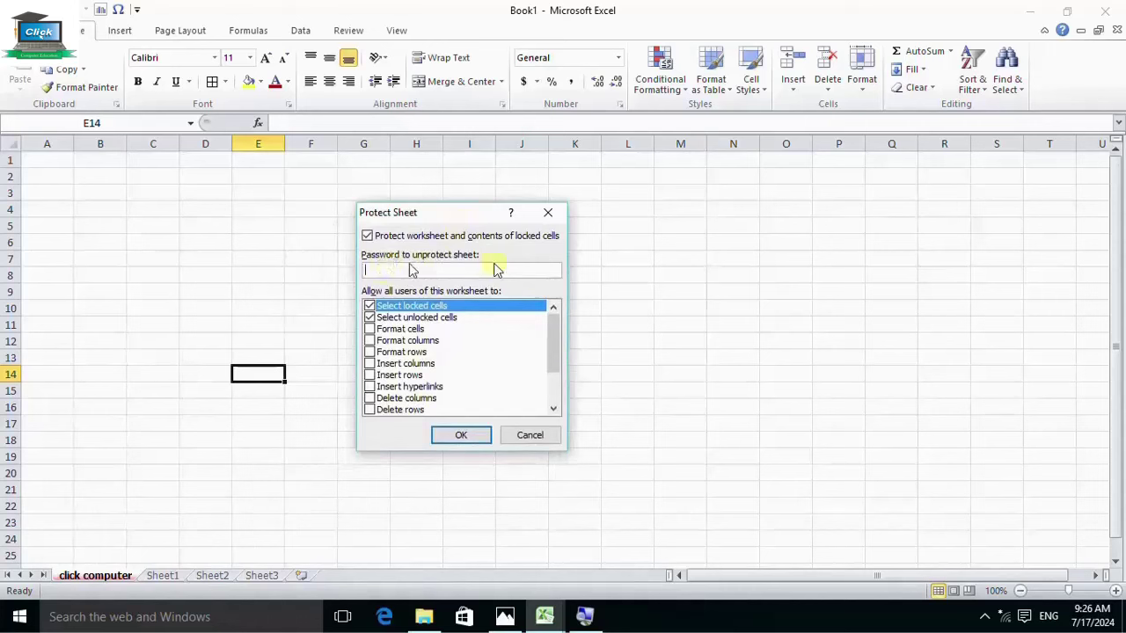
click(457, 435)
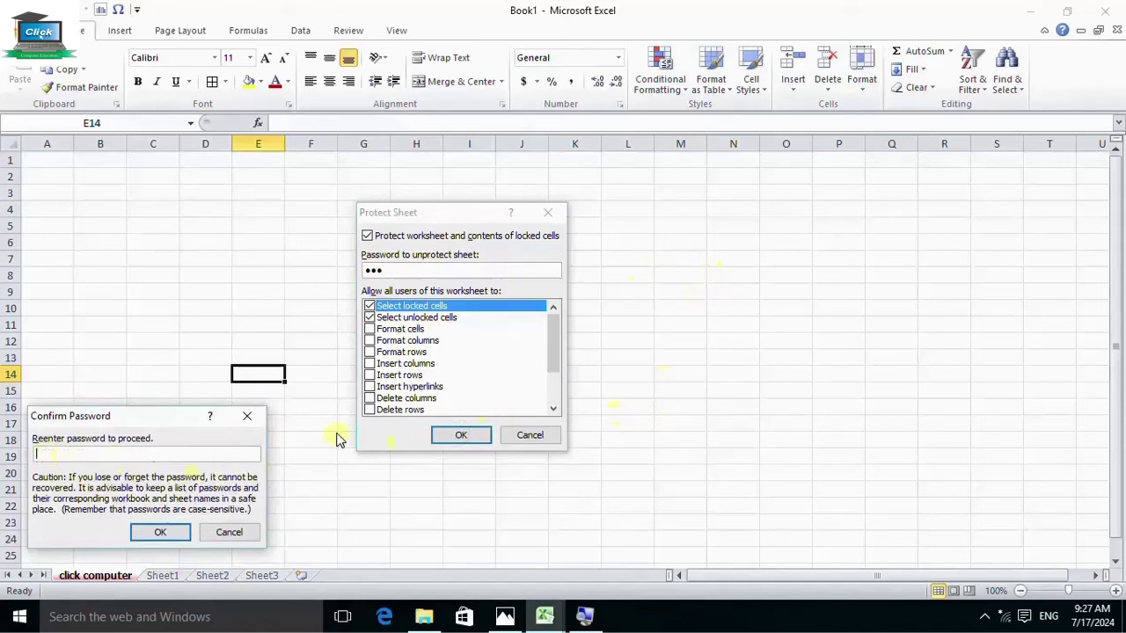
click(161, 533)
- Test the protection by trying to edit C5 and clear a C4 block, dismissing the warnings
click(155, 224)
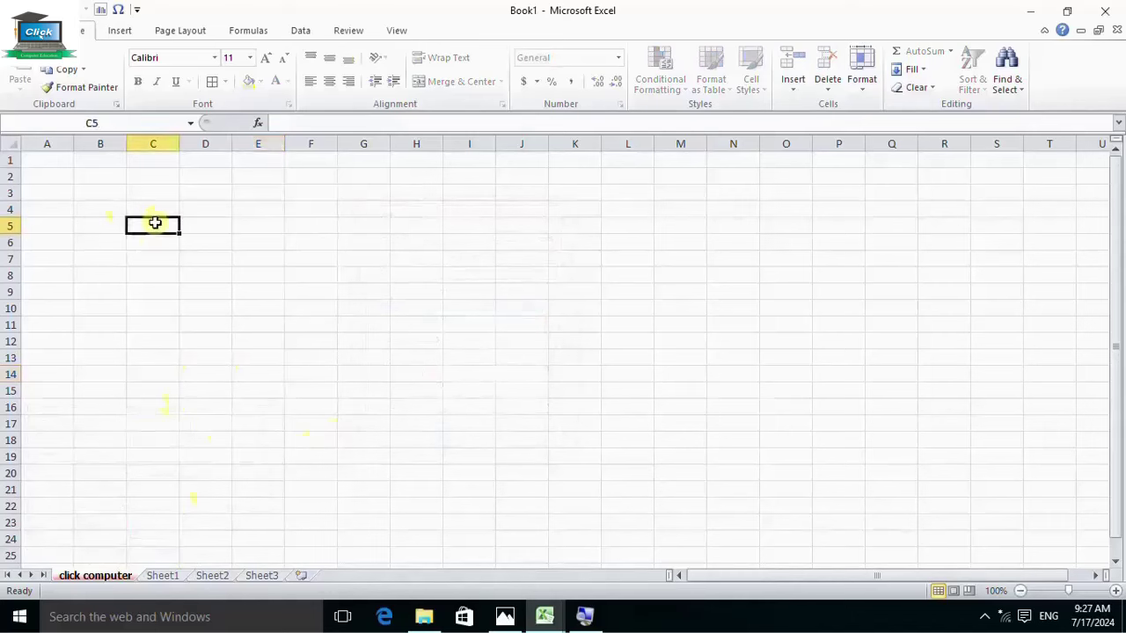
double_click(155, 223)
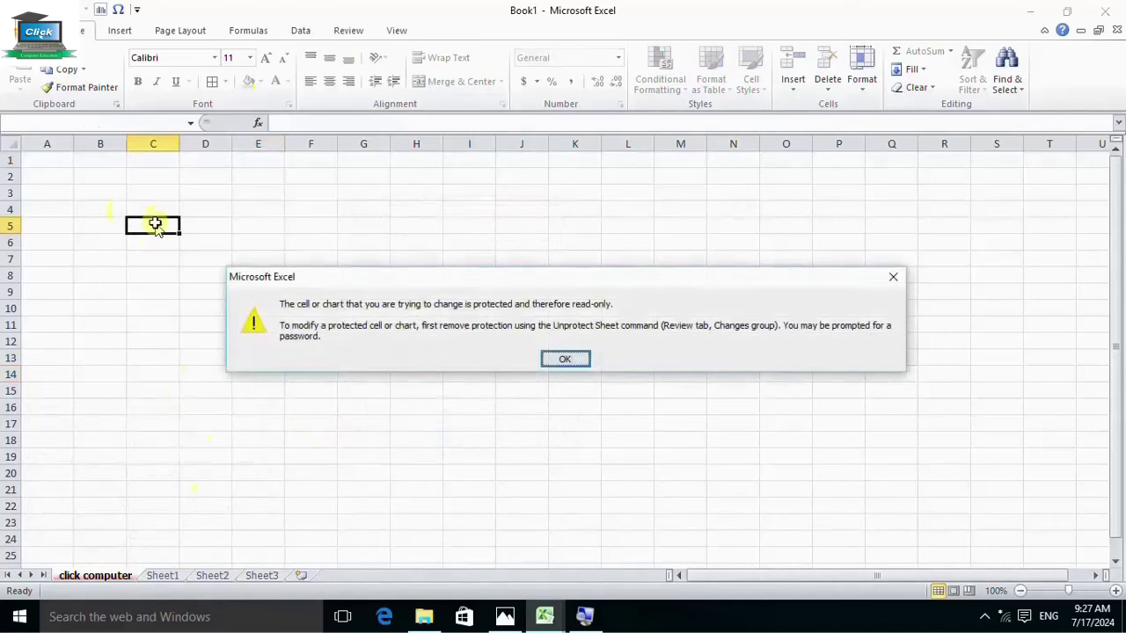
click(565, 359)
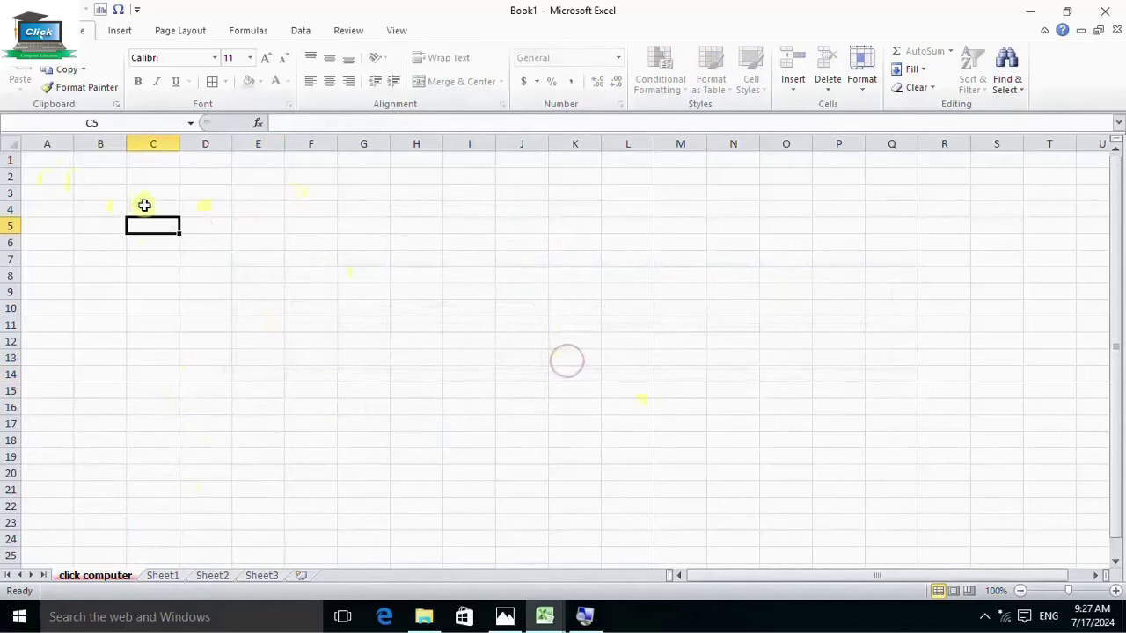
drag(146, 207, 347, 378)
key(Delete)
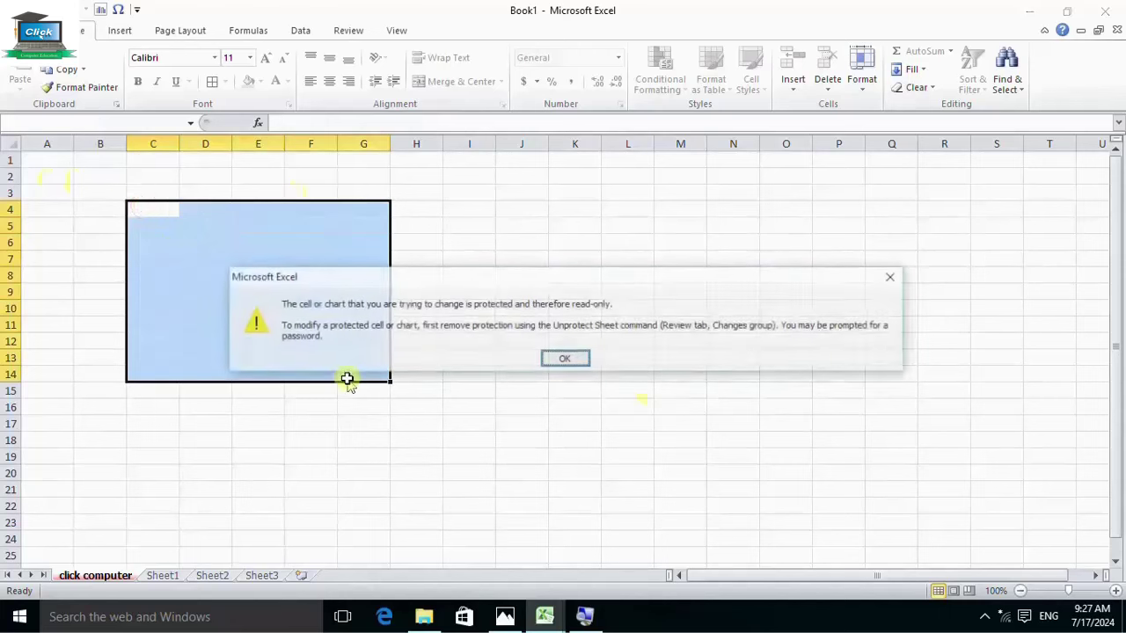
click(553, 356)
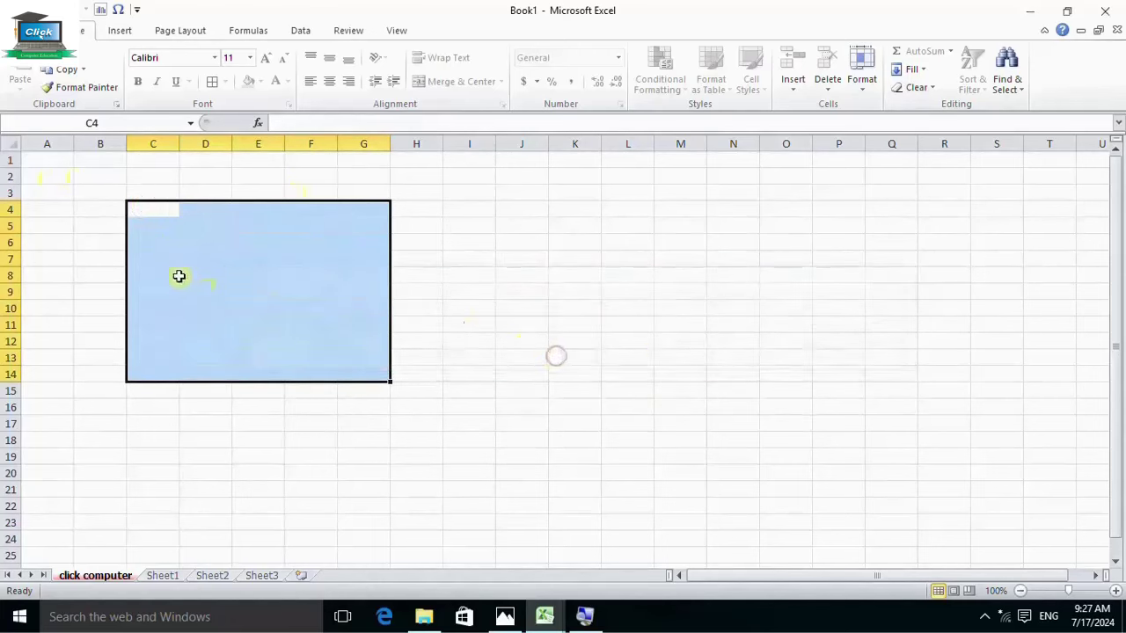
- Unprotect the click computer sheet by entering its password, then select C5
click(266, 427)
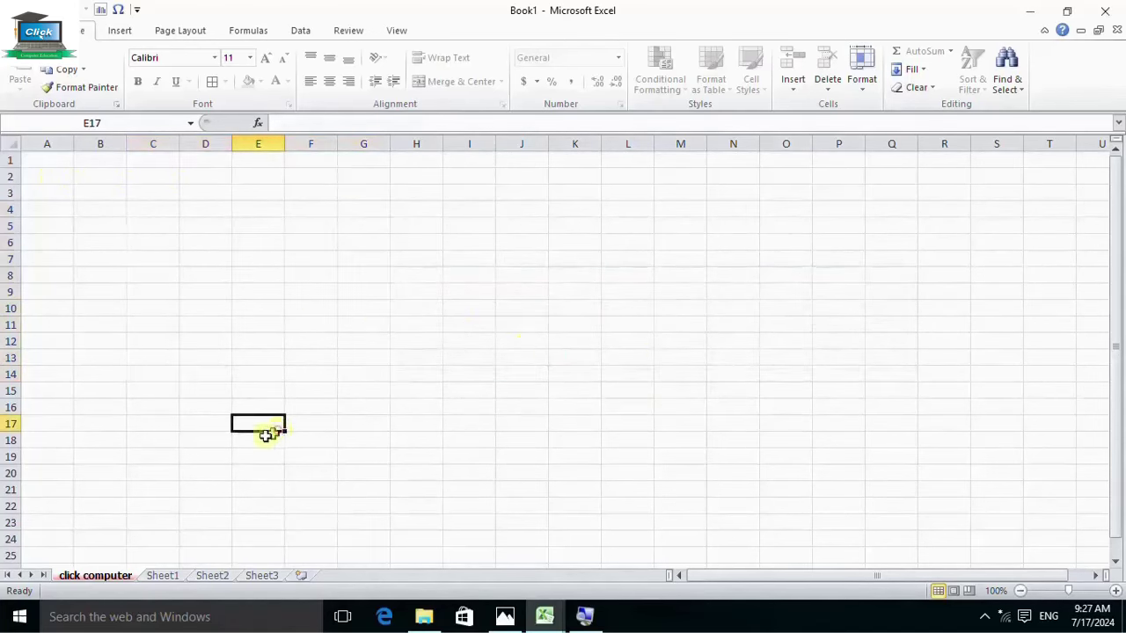
right_click(104, 583)
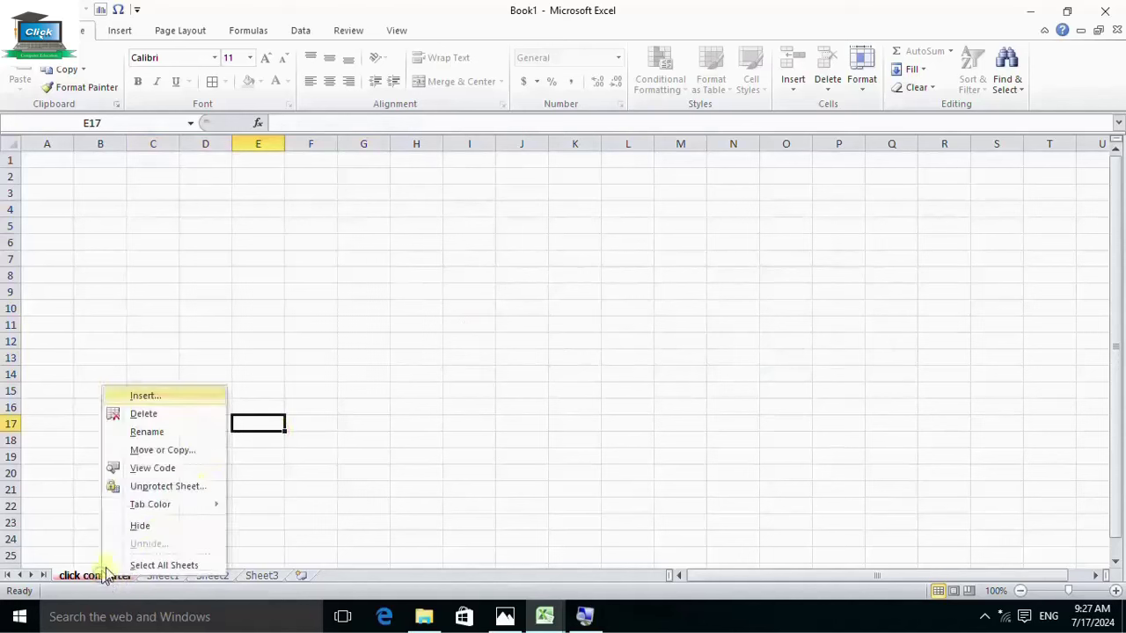
click(158, 487)
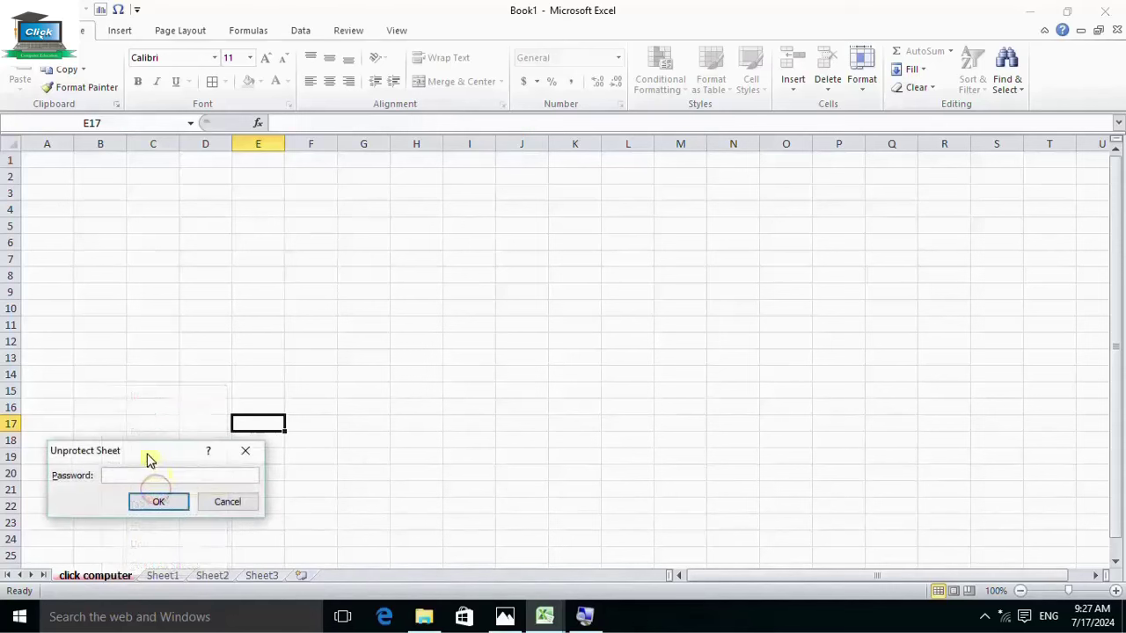
drag(144, 450, 418, 266)
click(386, 291)
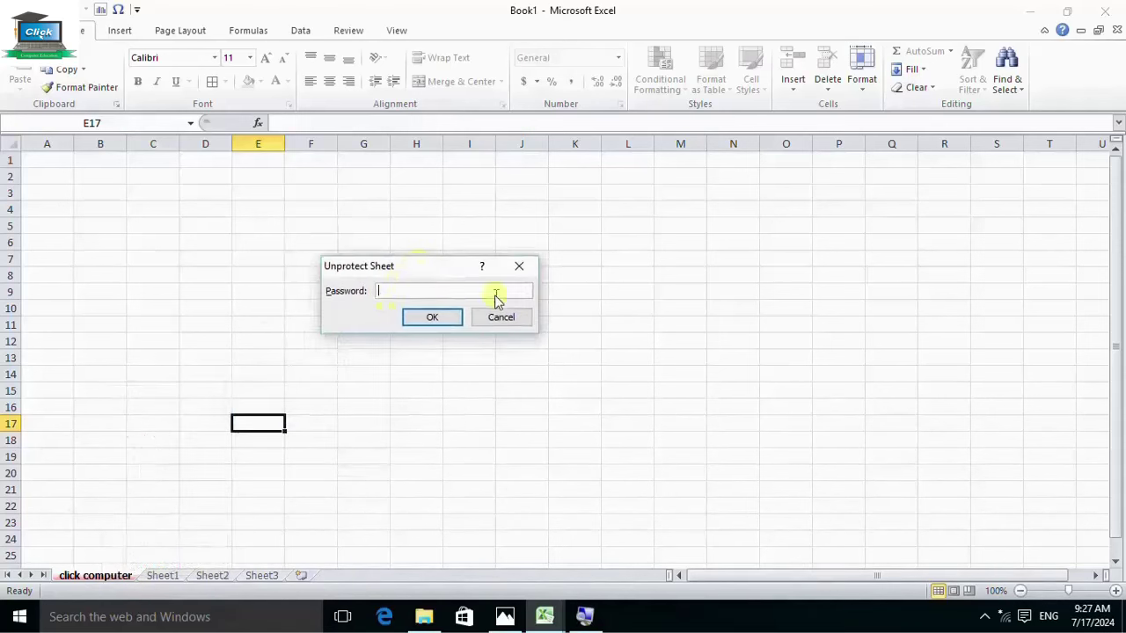
click(431, 317)
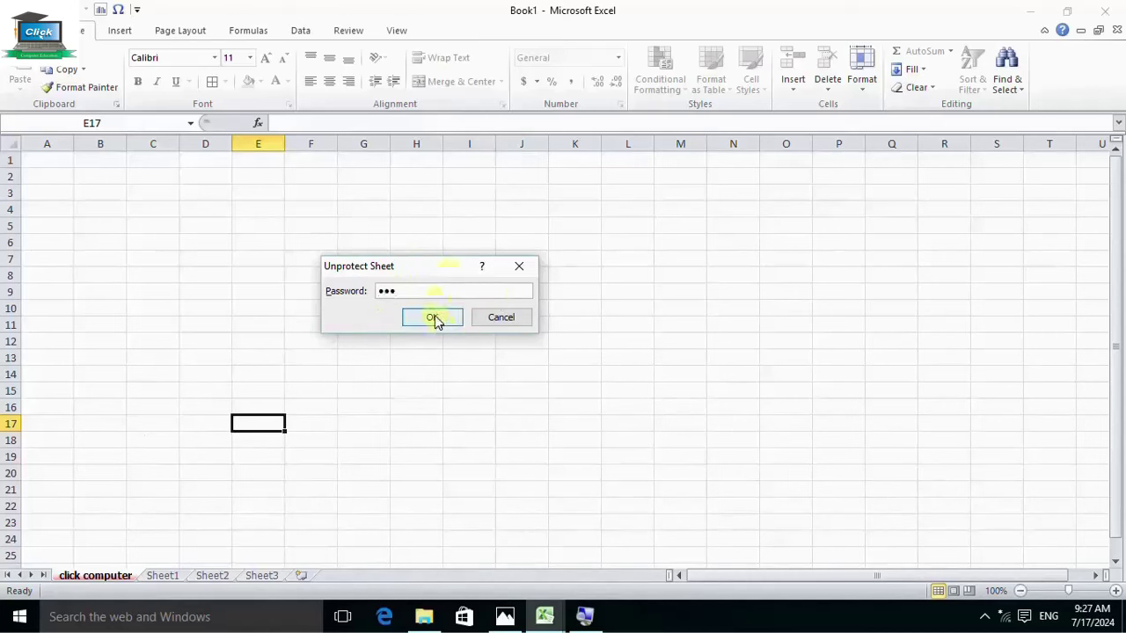
click(146, 226)
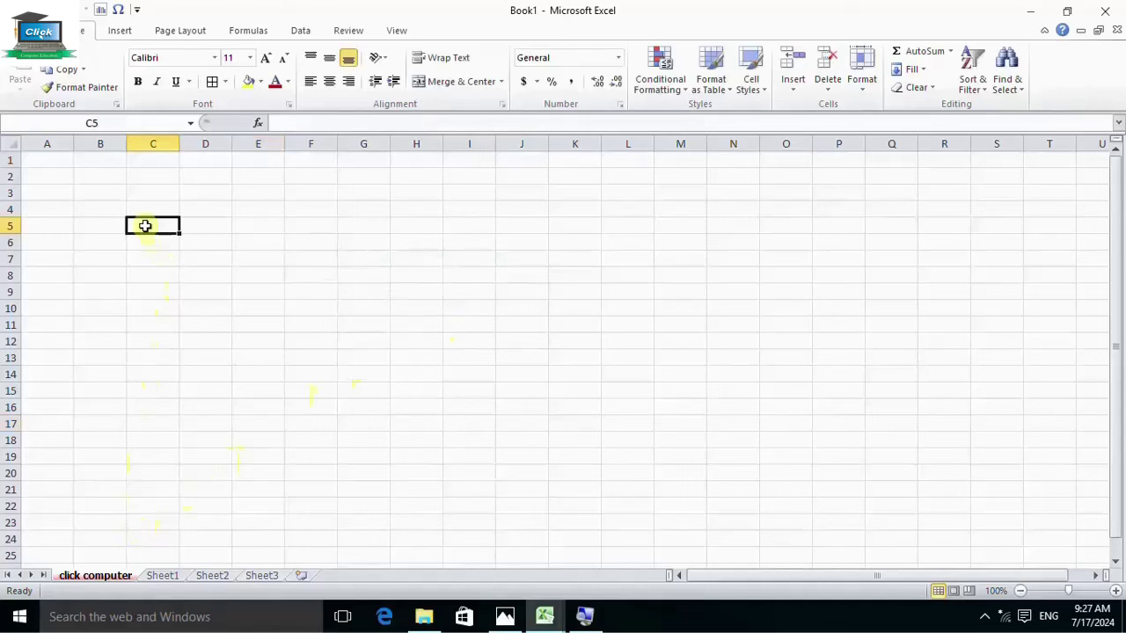
- Enter the word 'computer' in cell C5 of the click computer sheet, then select A2
text(computer)
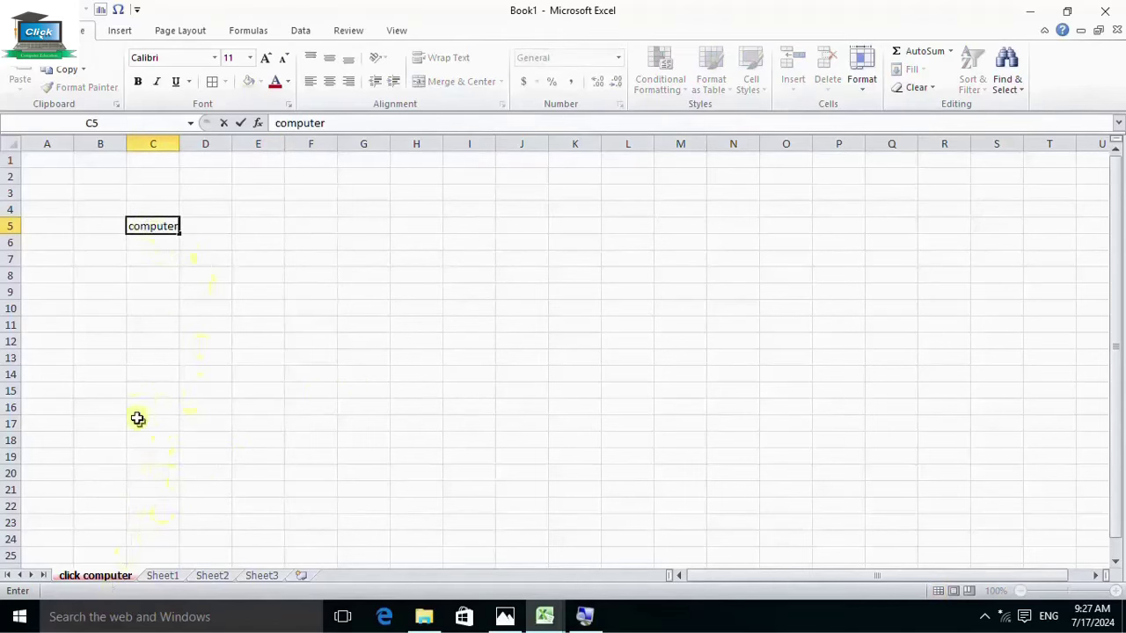
click(214, 354)
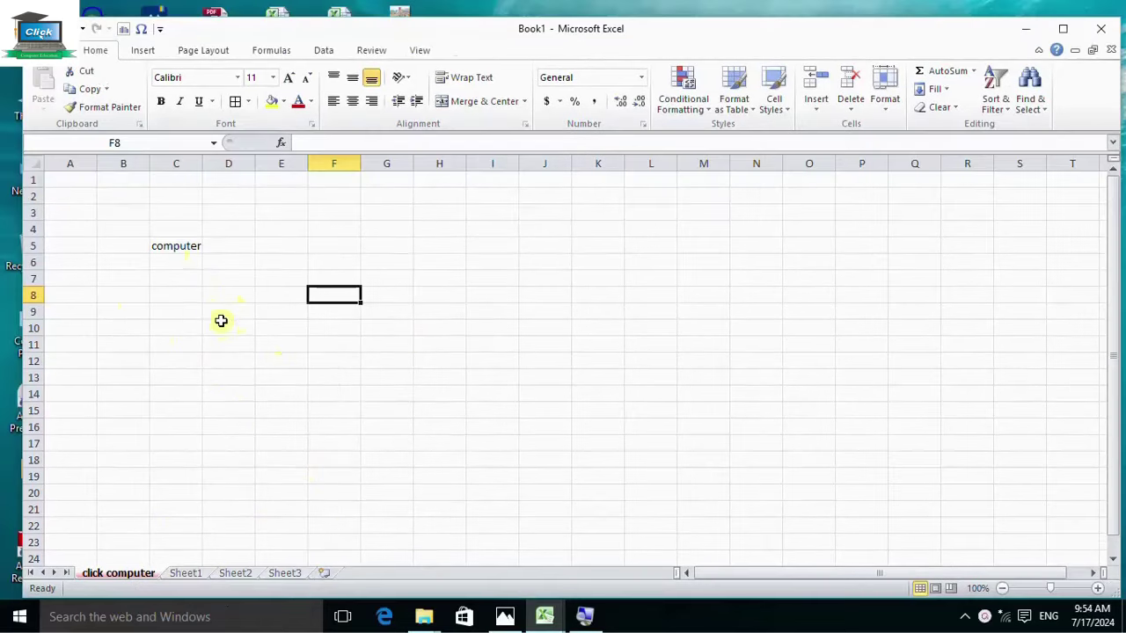
scroll(220, 319, down, 5)
scroll(226, 322, down, 7)
scroll(231, 322, down, 6)
scroll(231, 325, up, 1)
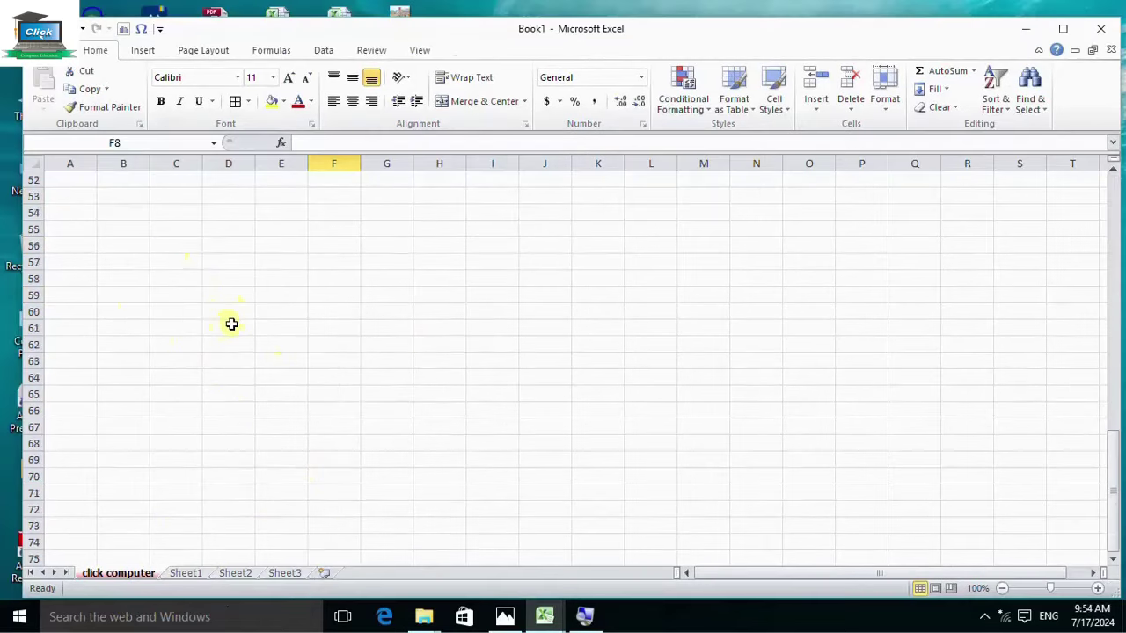
scroll(231, 324, up, 6)
scroll(233, 325, up, 11)
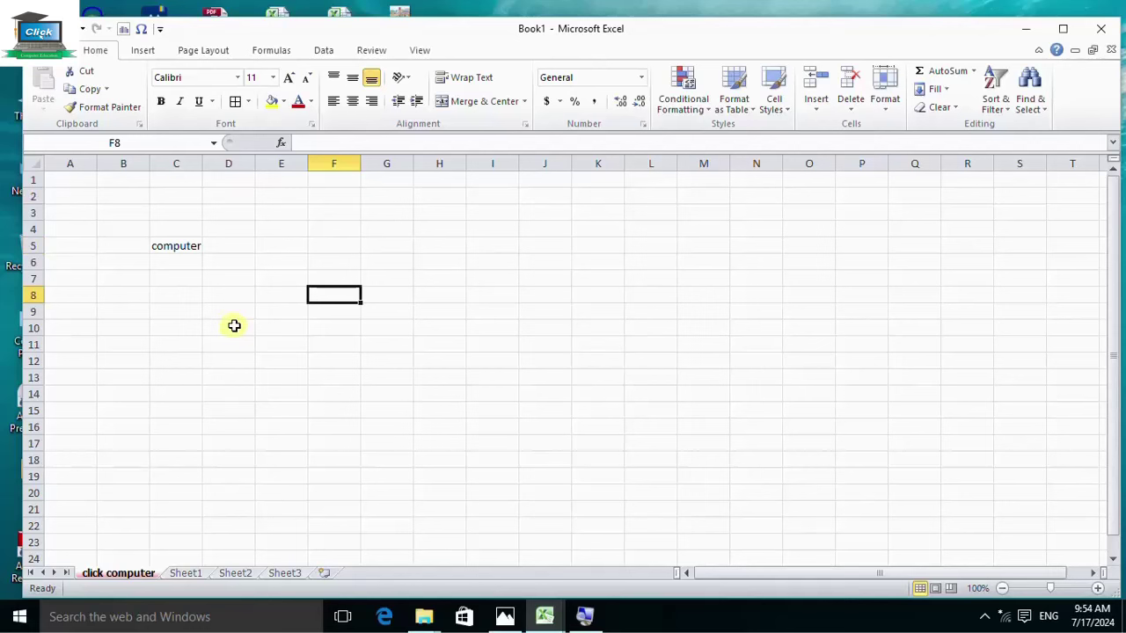
click(77, 196)
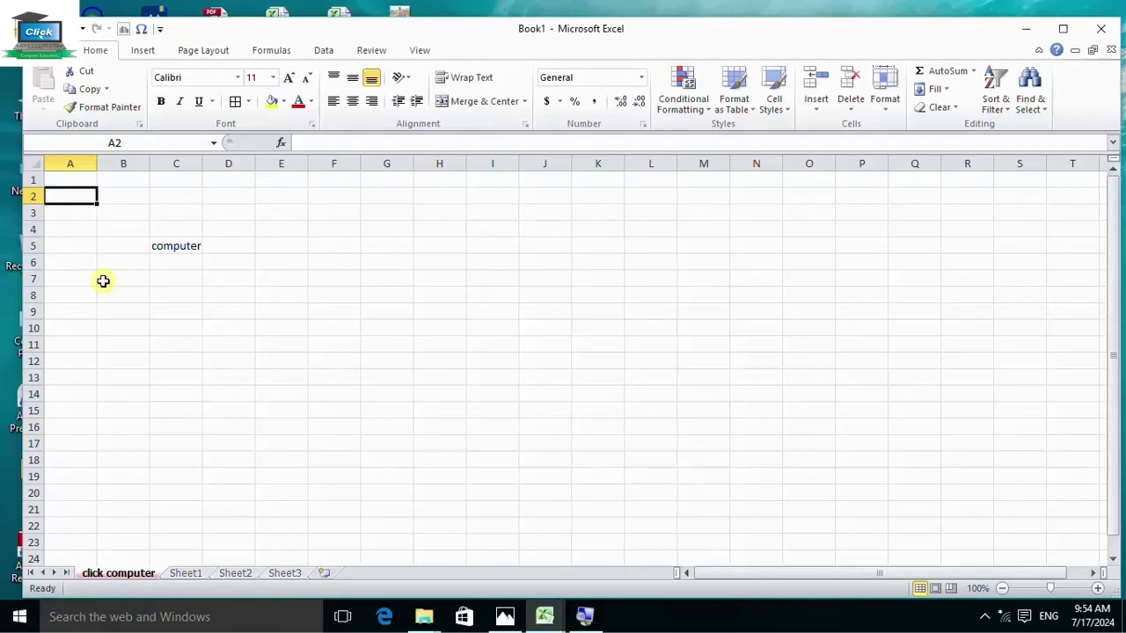
key(ctrl+Down)
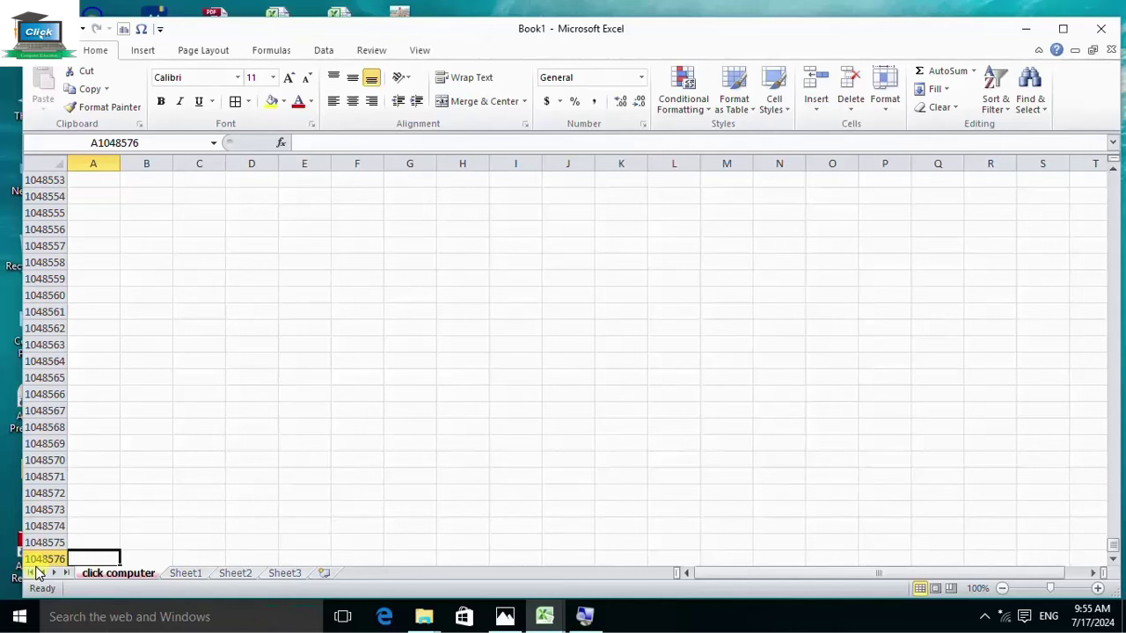
key(ctrl+Home)
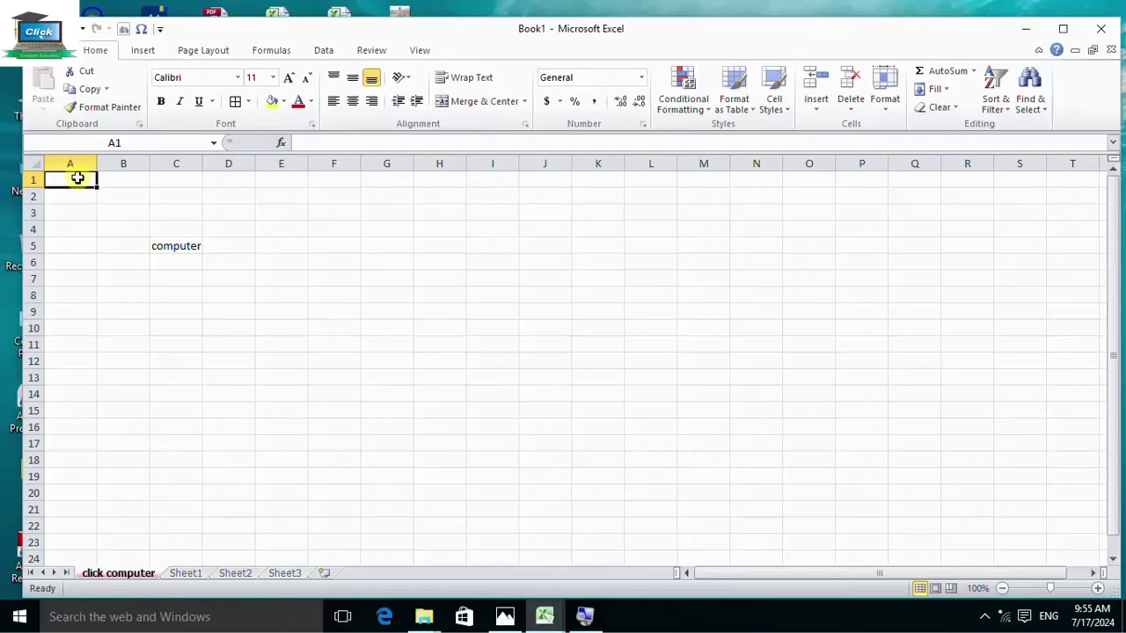
key(ctrl+Right)
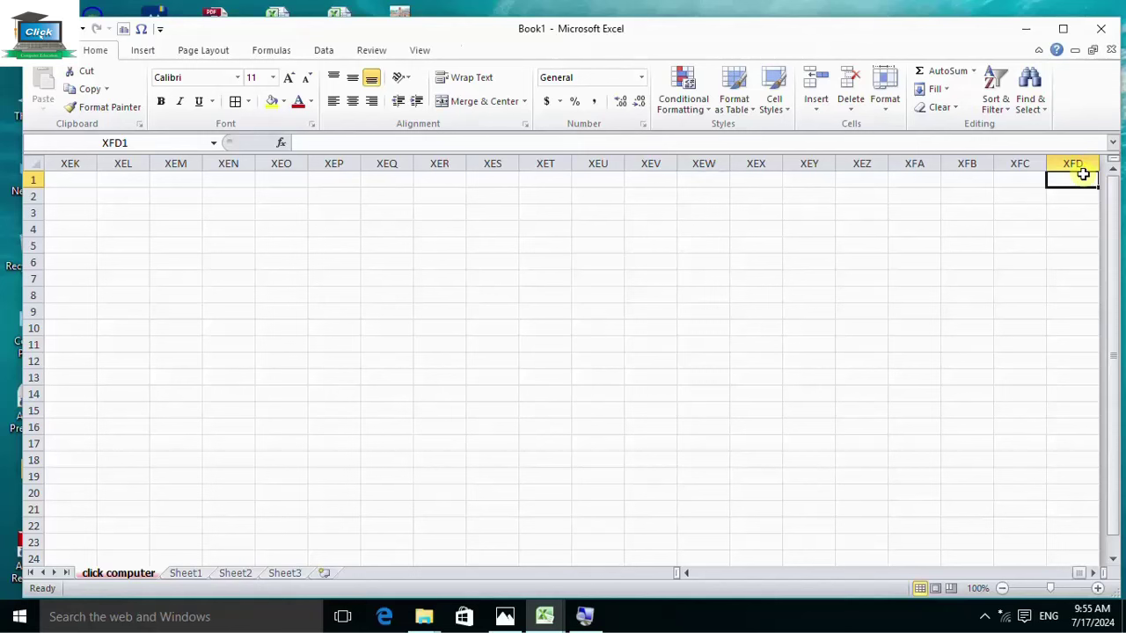
key(ctrl+Home)
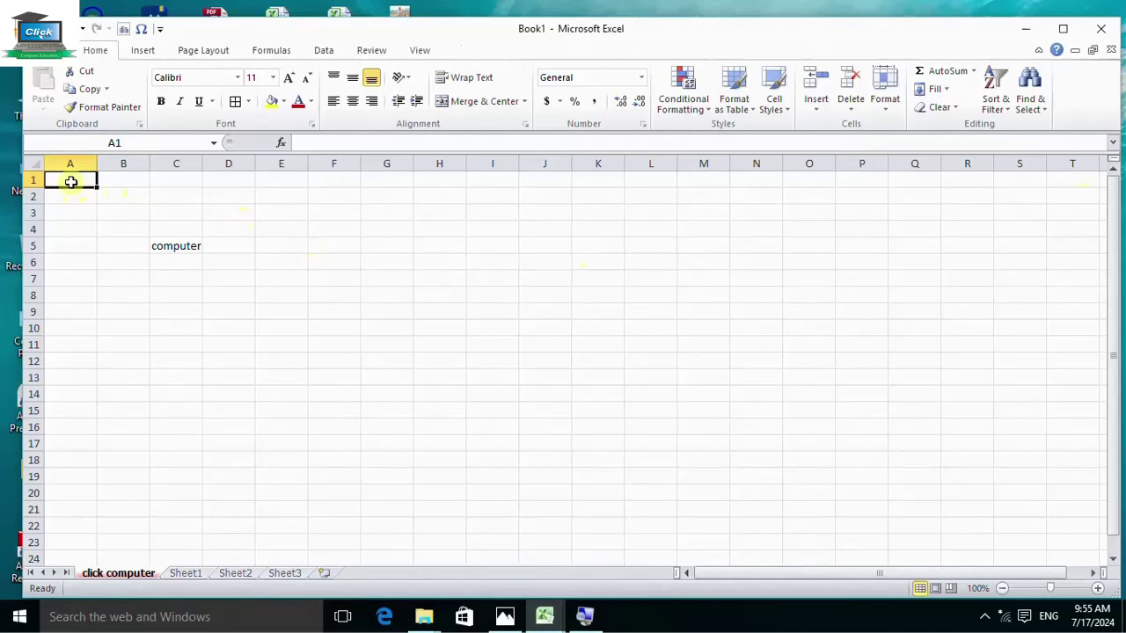
click(89, 211)
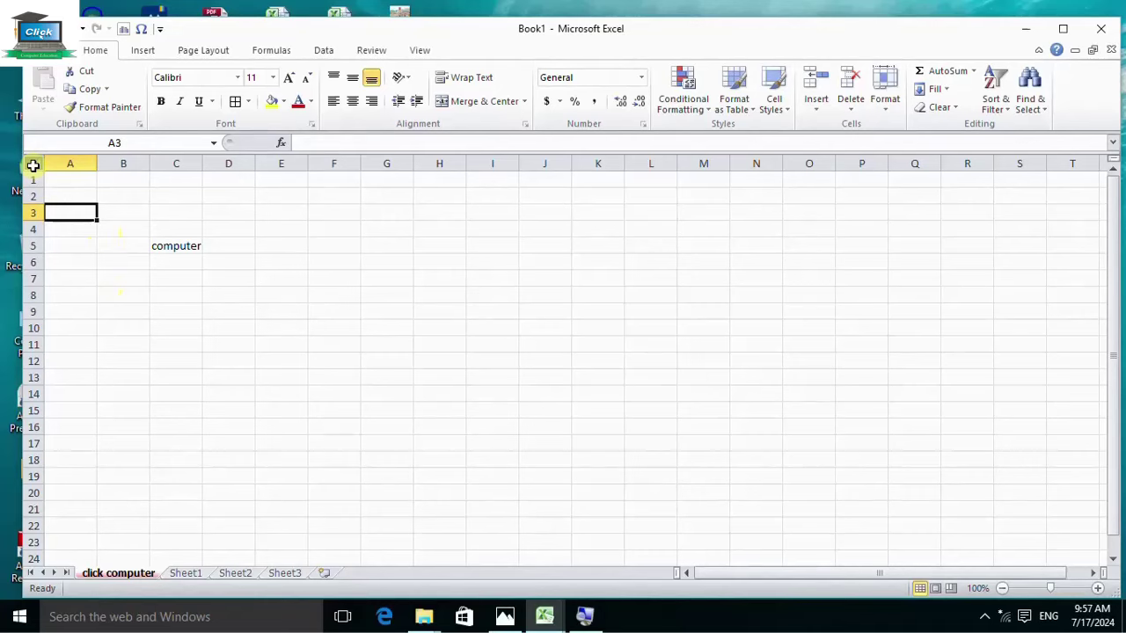
- AutoFit column D to the 'Excel Worksheet' text after undoing a manual width change
click(32, 166)
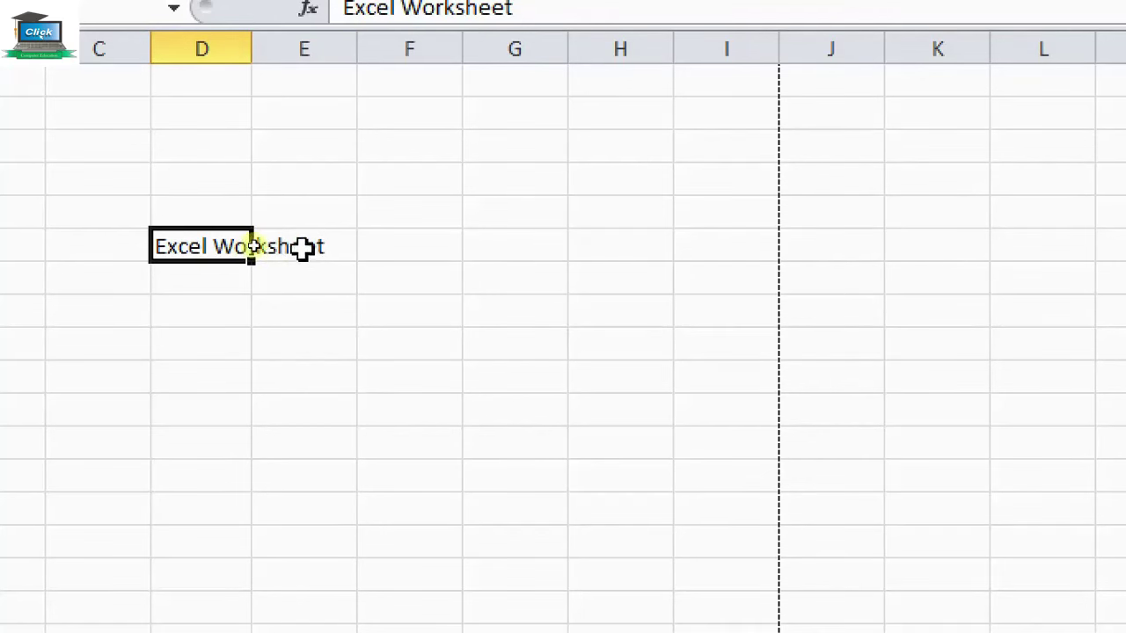
click(302, 248)
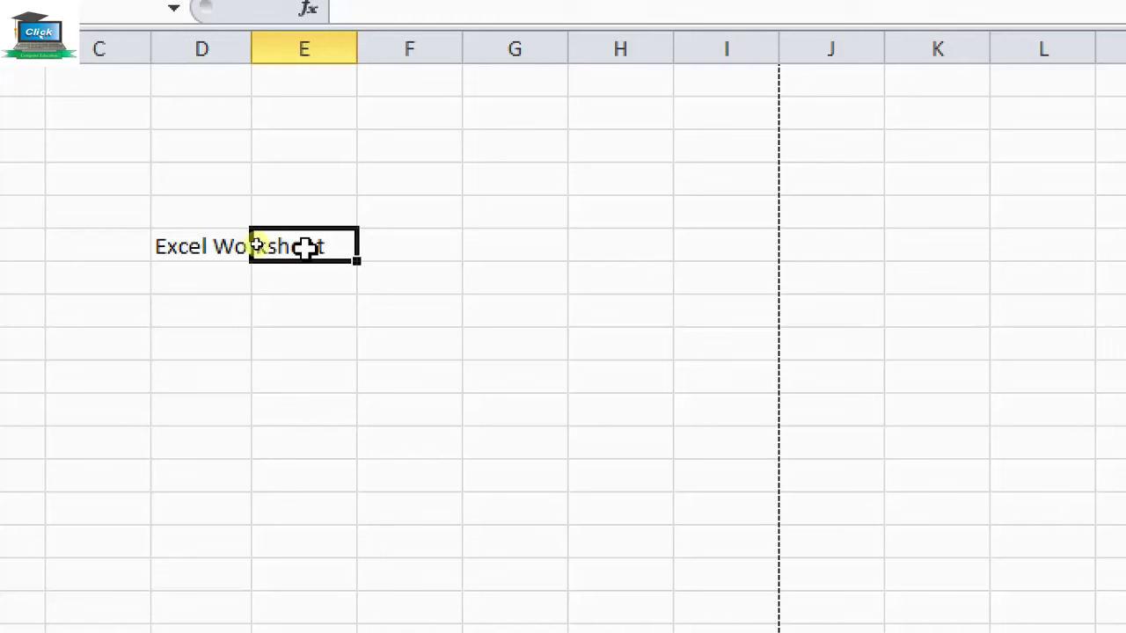
click(205, 246)
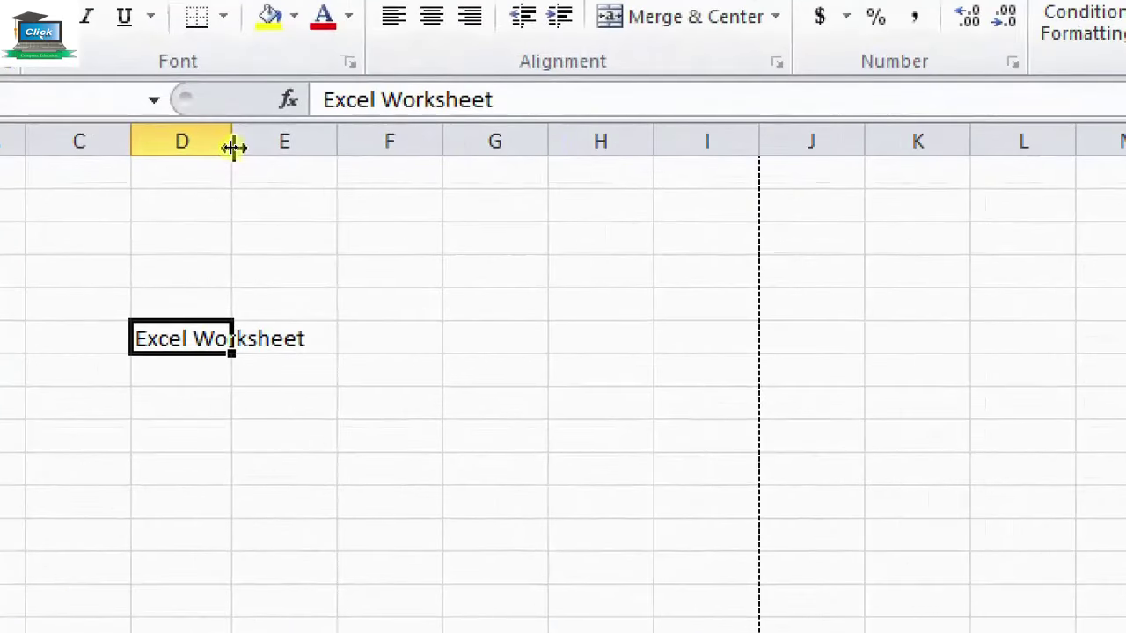
mouse_move(234, 148)
mouse_down()
mouse_move(236, 161)
mouse_move(329, 173)
mouse_up()
click(264, 435)
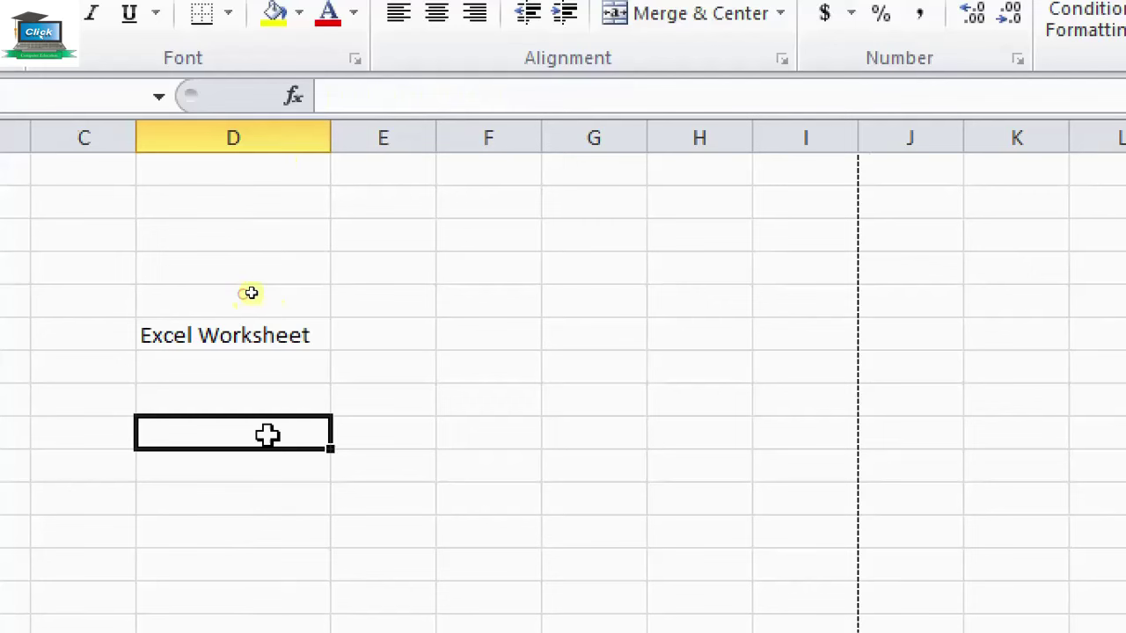
click(223, 336)
key(ctrl+z)
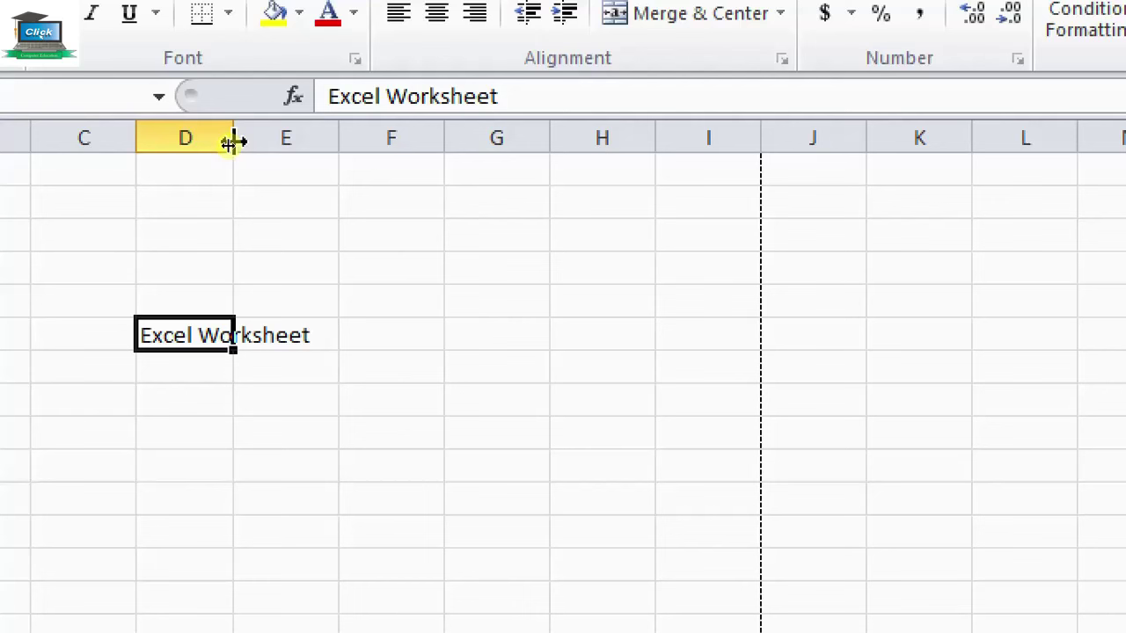
double_click(233, 140)
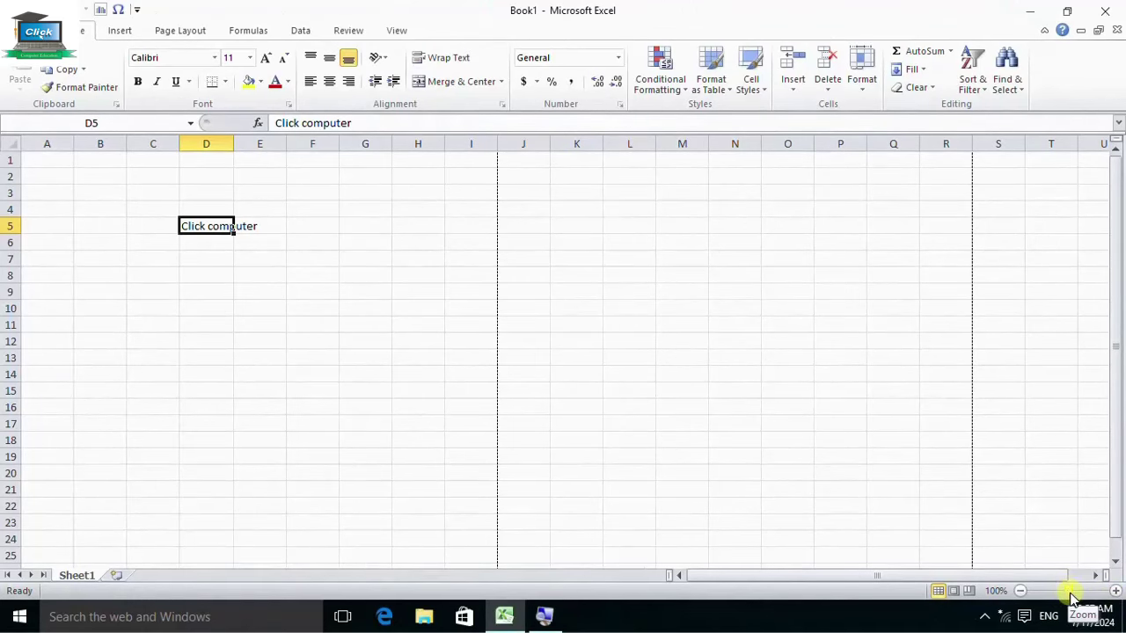
- Zoom Sheet1 in to 400%, out to 10%, then back to 100%
drag(1069, 591, 1108, 591)
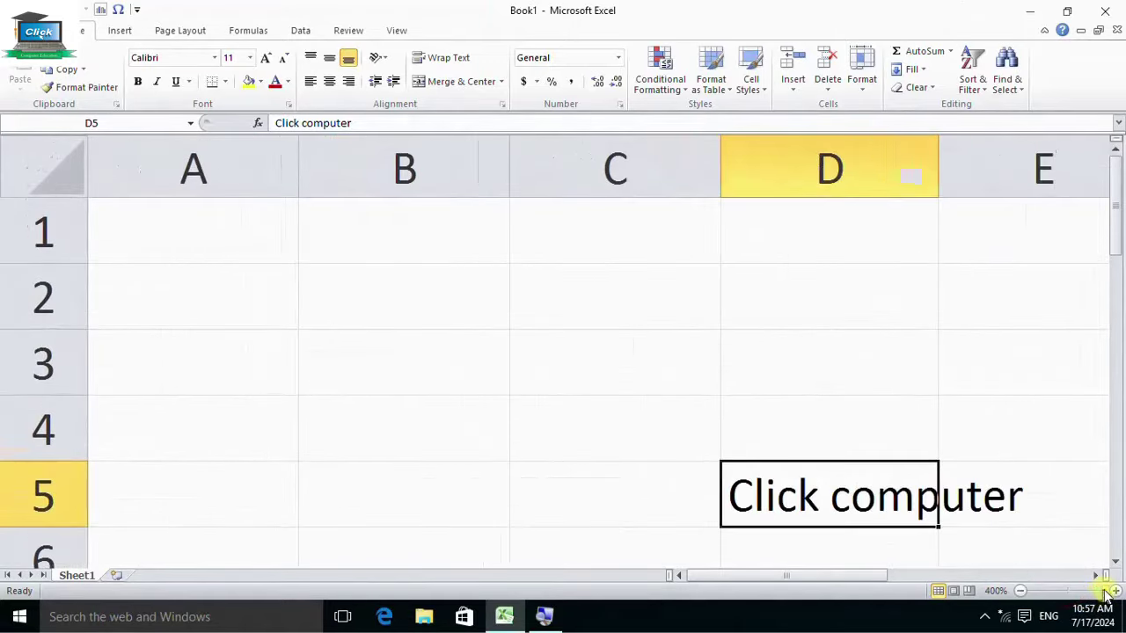
drag(1108, 591, 1027, 598)
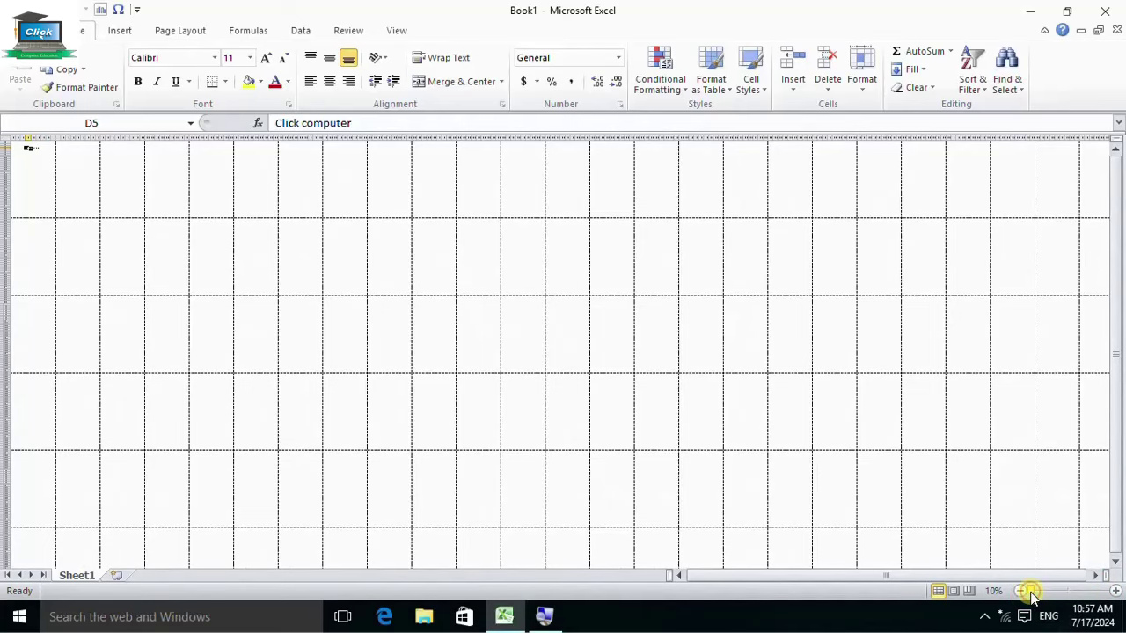
drag(1033, 598, 1068, 596)
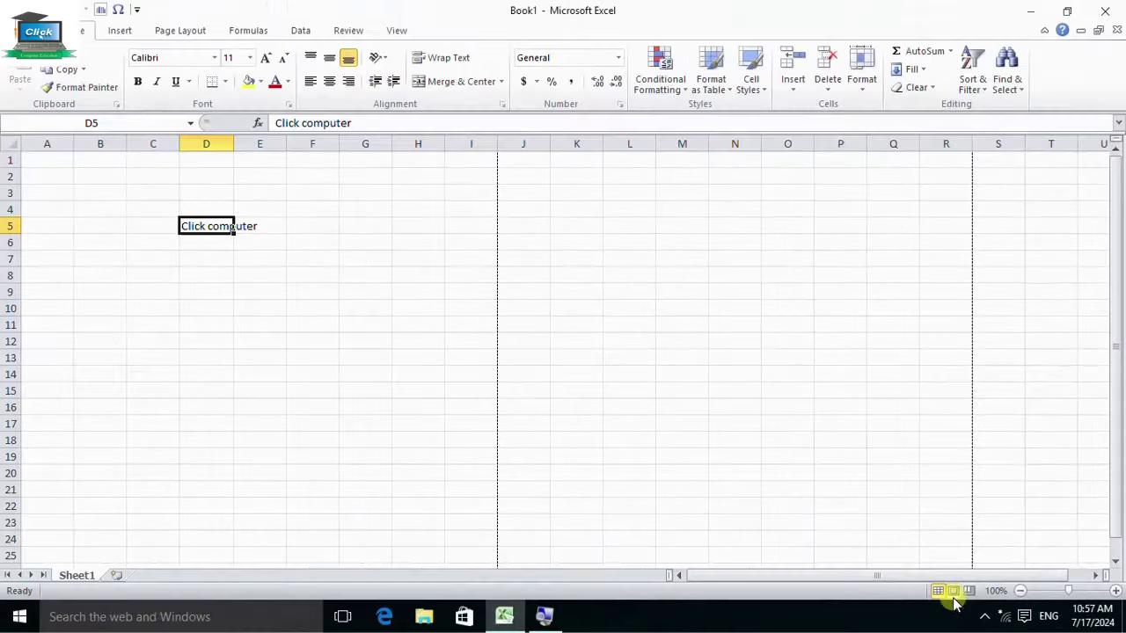
- Switch Sheet1 to Page Layout view and scroll through the printed pages
click(953, 591)
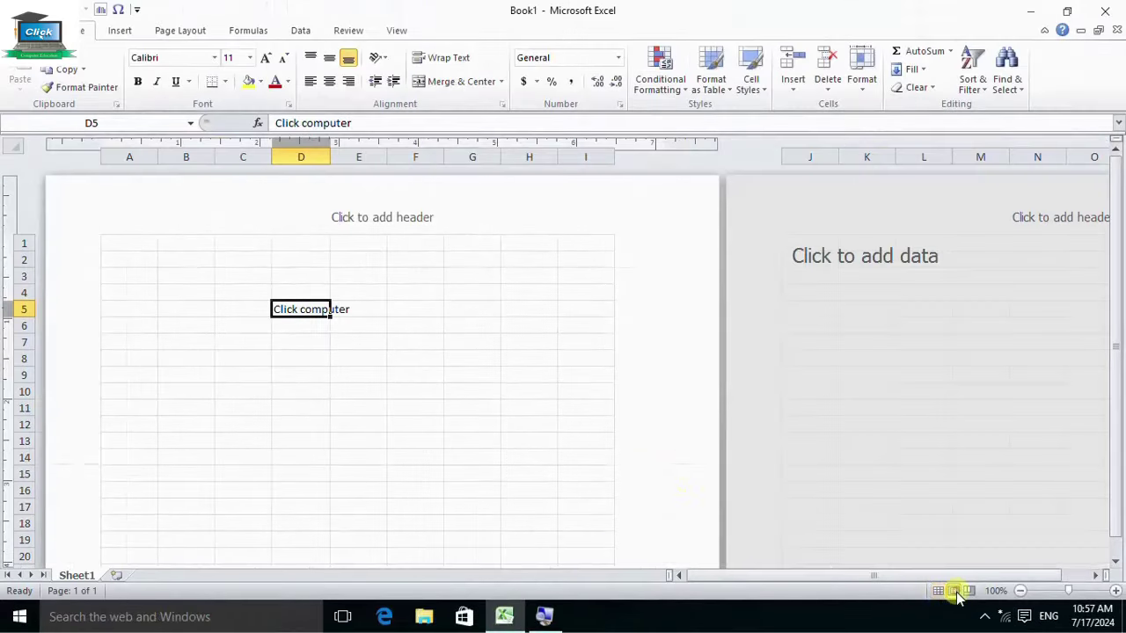
scroll(468, 373, down, 5)
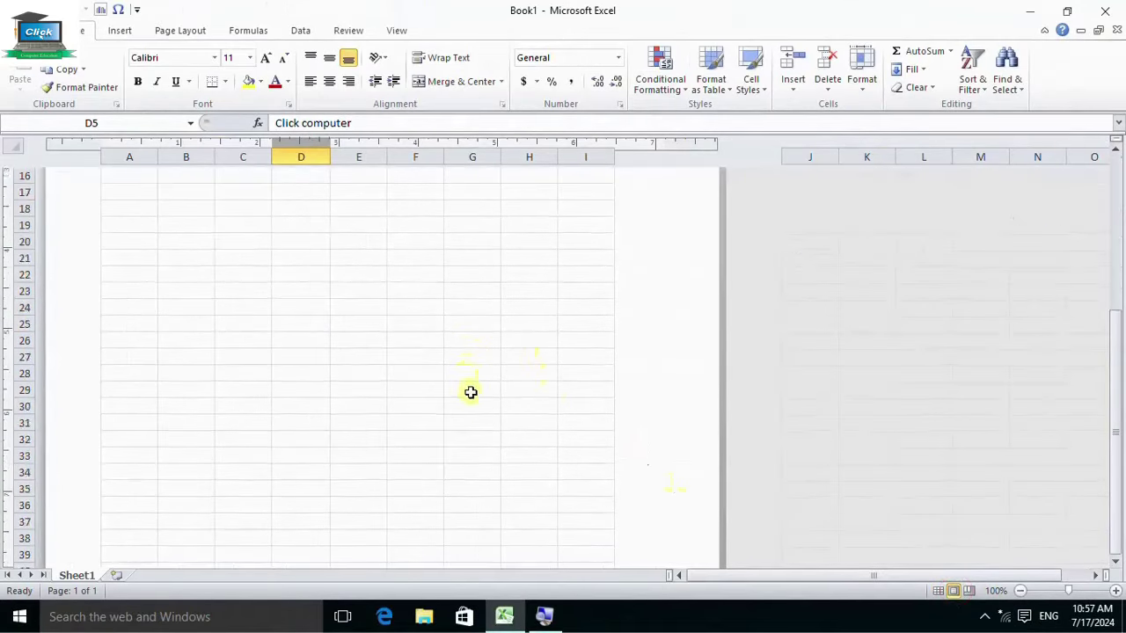
scroll(473, 397, up, 5)
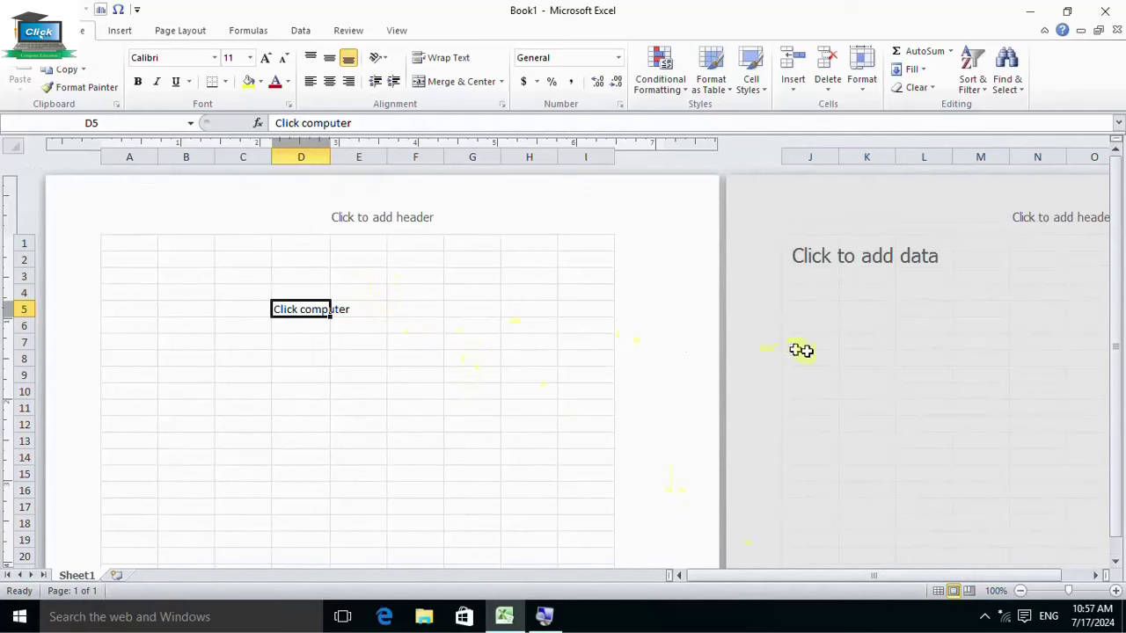
scroll(801, 349, down, 4)
scroll(812, 366, down, 6)
scroll(809, 401, down, 8)
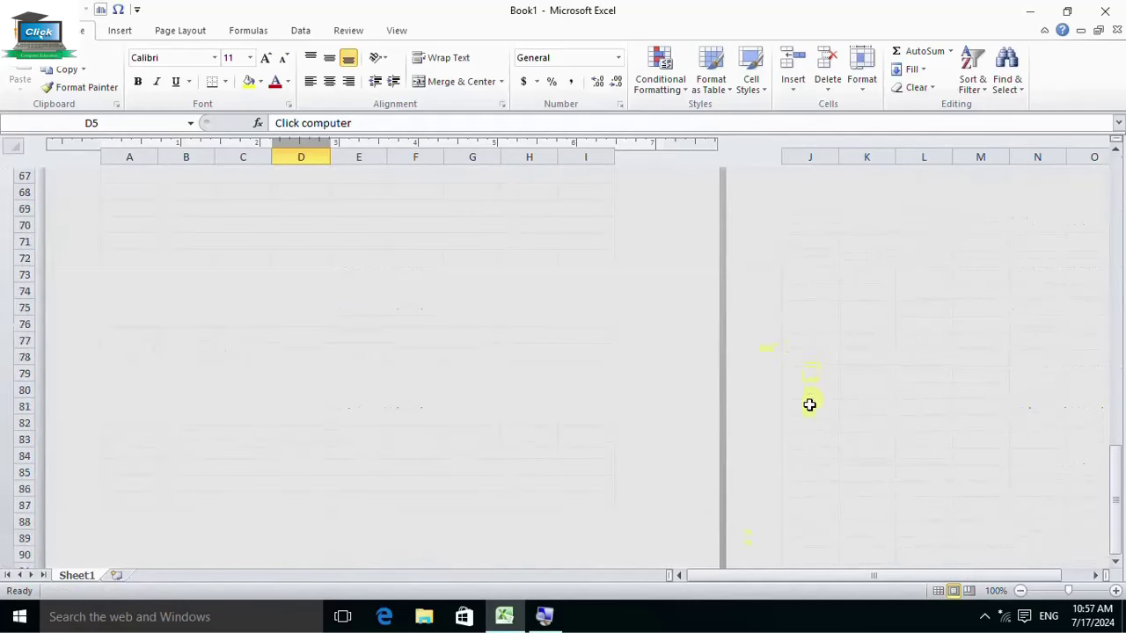
scroll(810, 403, up, 15)
- Select cell B8, then return the sheet to Normal view
click(197, 359)
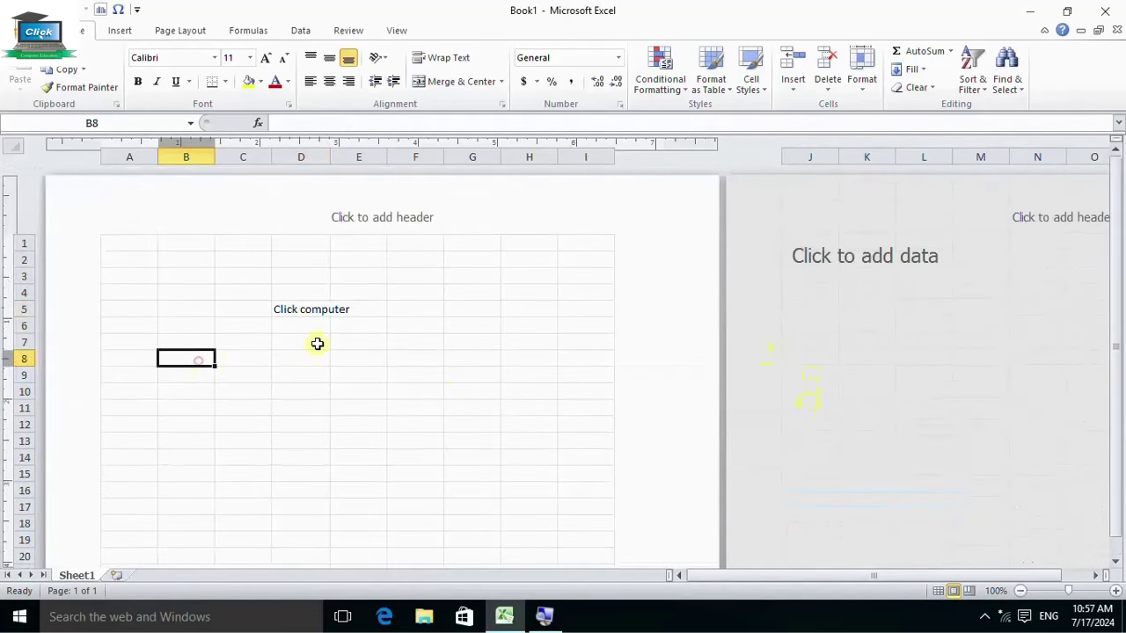
click(938, 590)
scroll(249, 370, down, 6)
scroll(249, 370, up, 6)
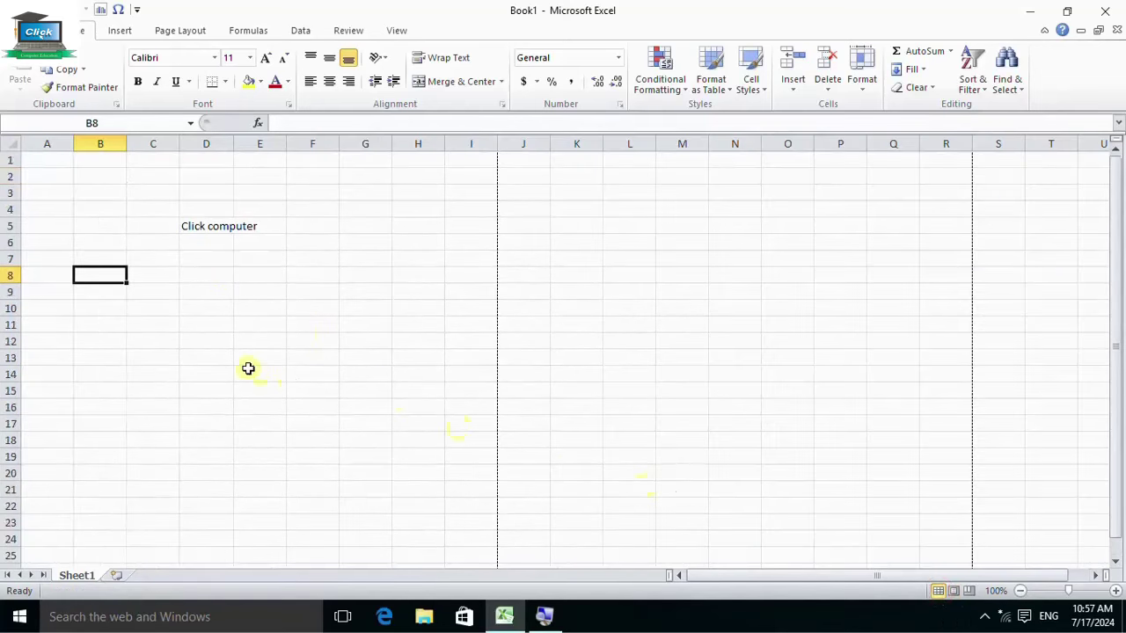
scroll(248, 369, down, 4)
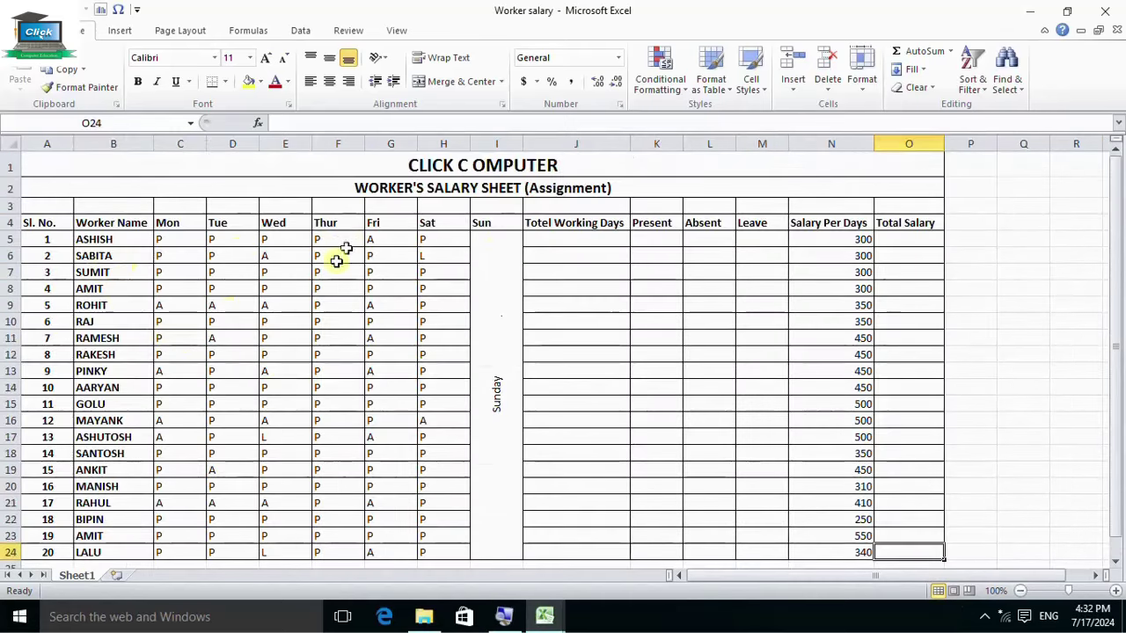
- Scroll up and down through the Worker salary sheet
scroll(302, 324, down, 4)
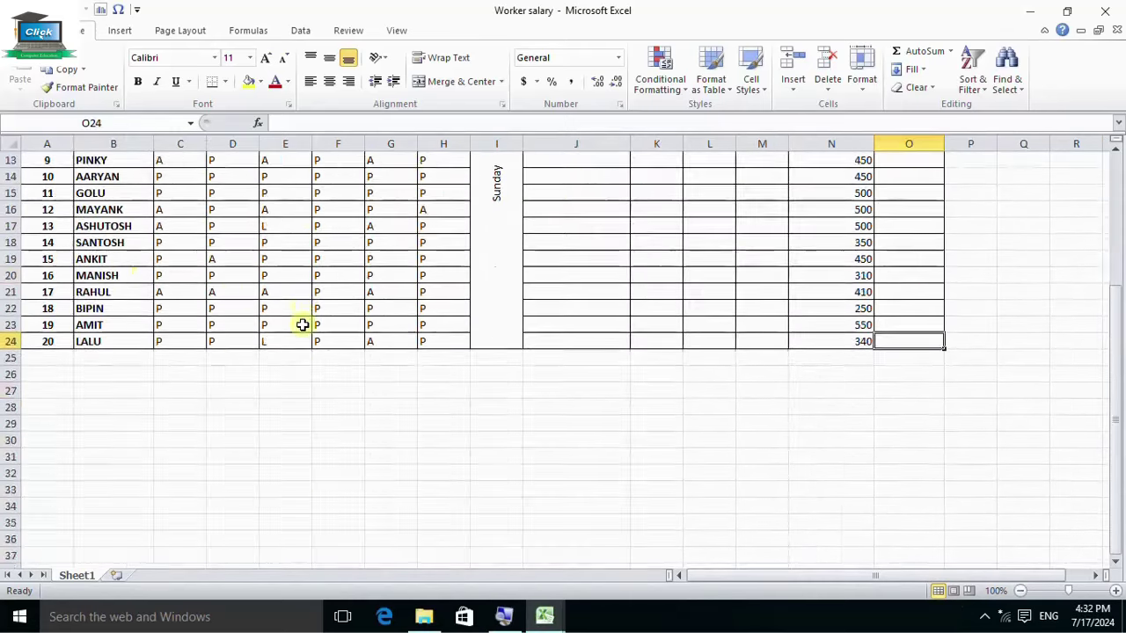
scroll(302, 325, up, 1)
scroll(301, 326, up, 3)
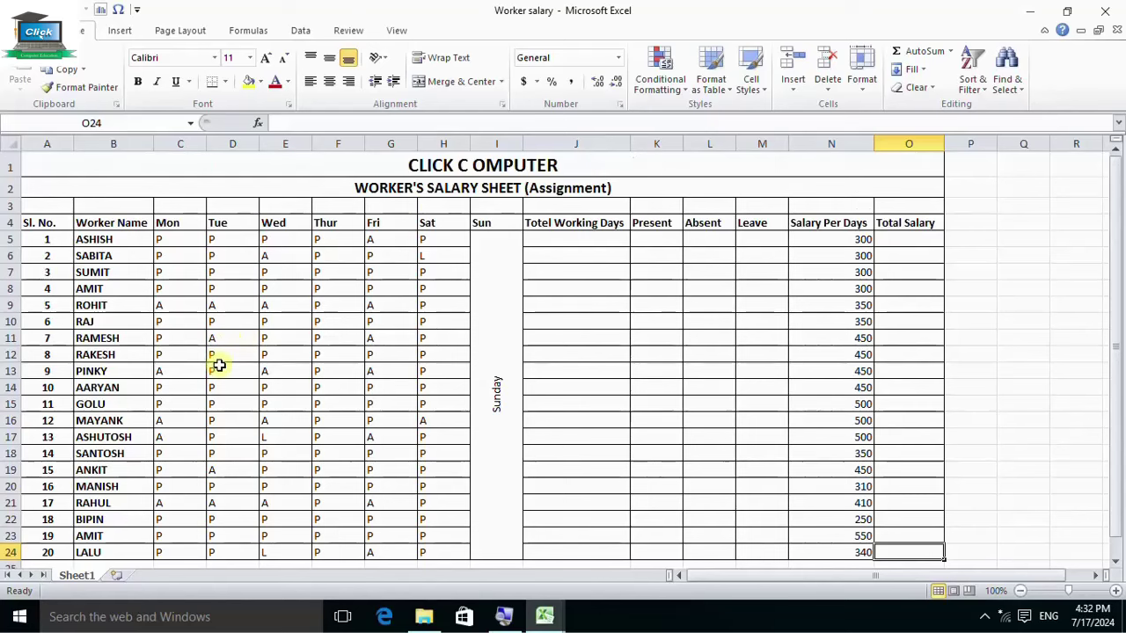
scroll(219, 365, down, 3)
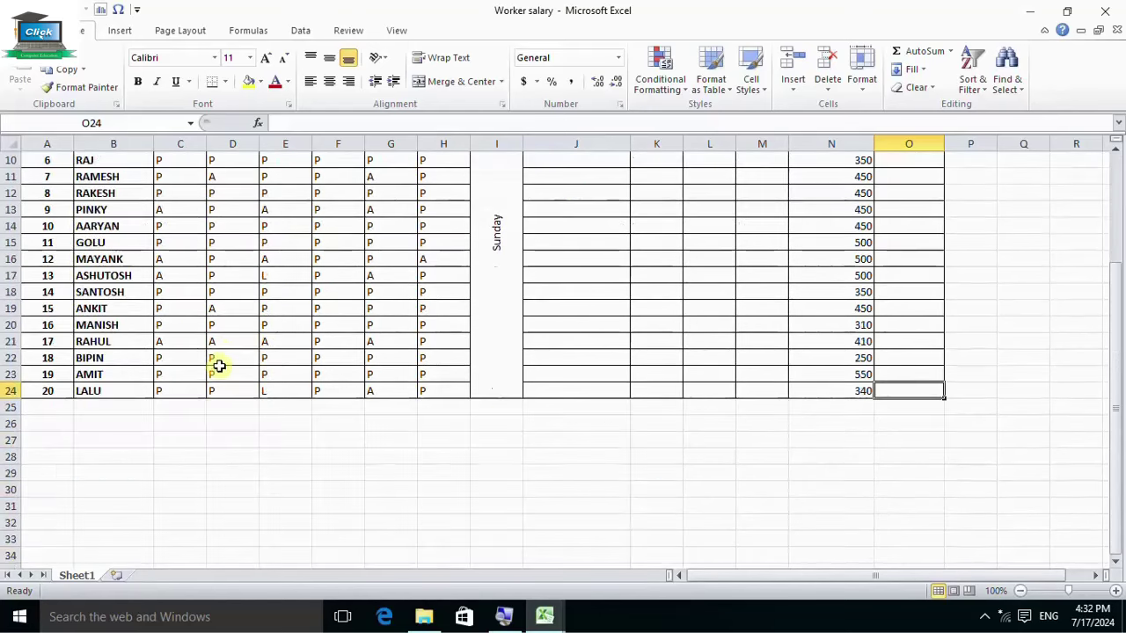
scroll(219, 365, up, 3)
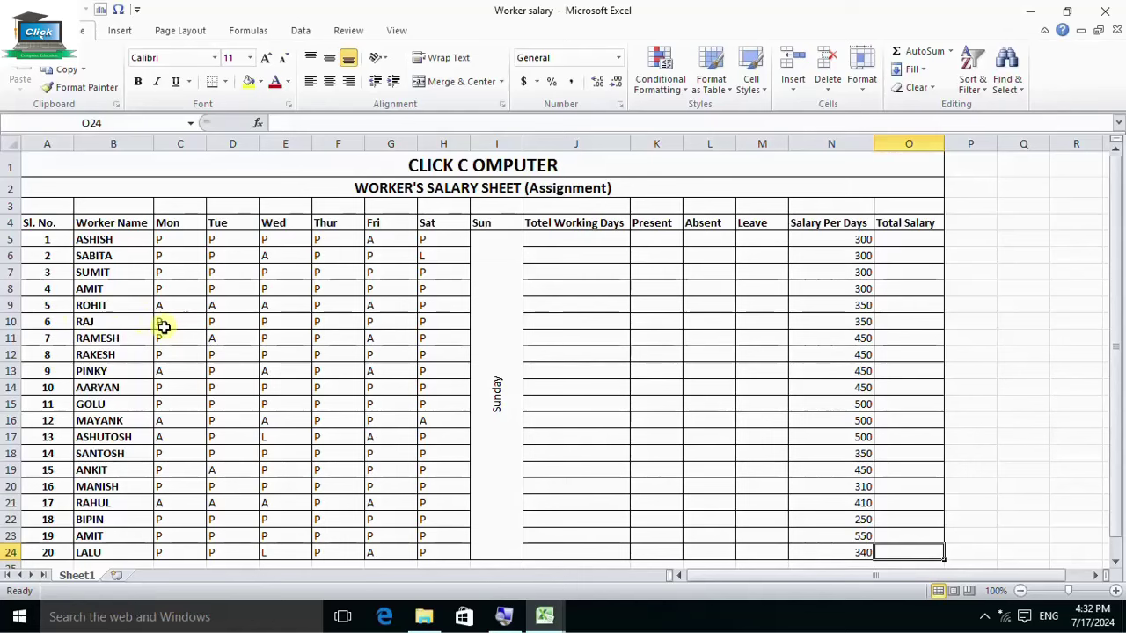
- In the other workbook's blank Sheet2, enter 'sl. No.' in B20, 1 in B21 and 2 in B22
mouse_move(546, 616)
click(515, 540)
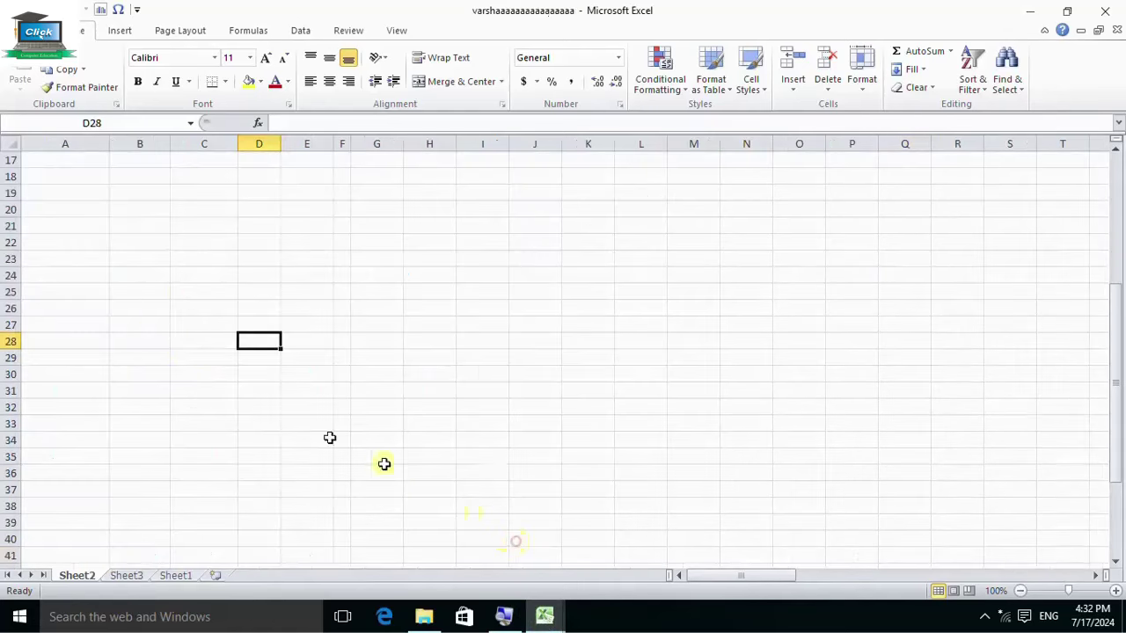
click(138, 211)
text(sl. No.)
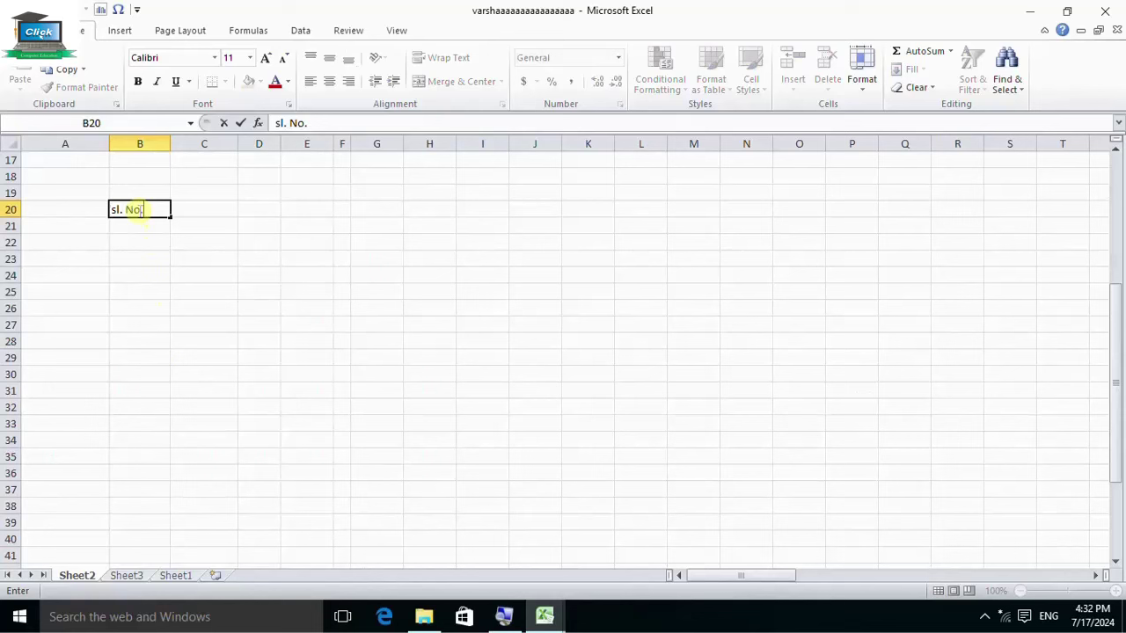
key(Return)
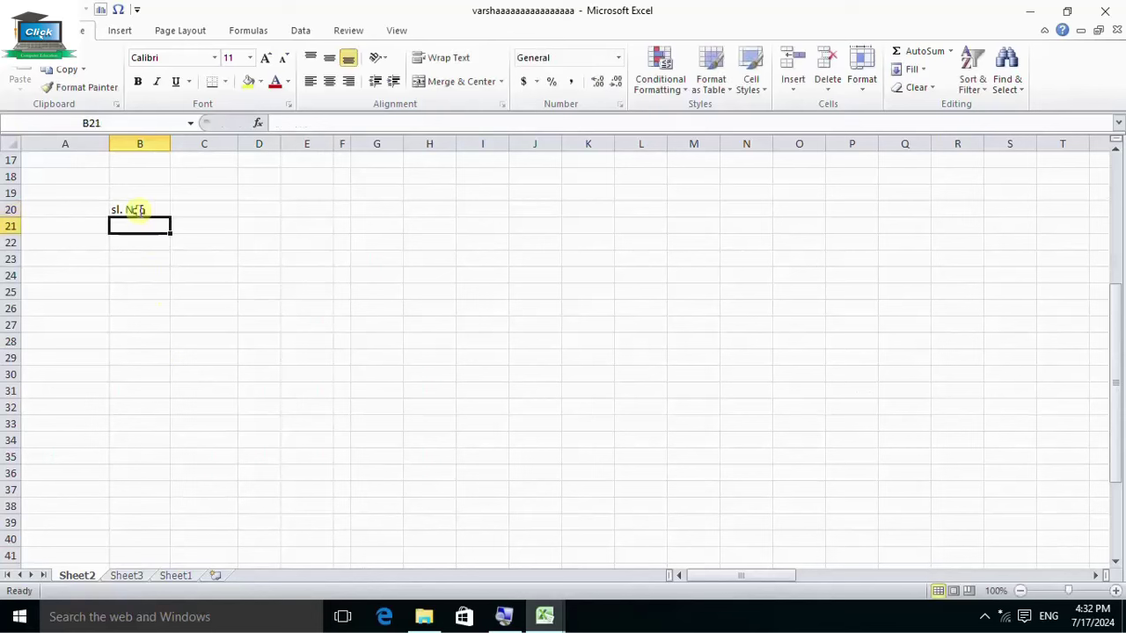
text(1)
key(Return)
text(2)
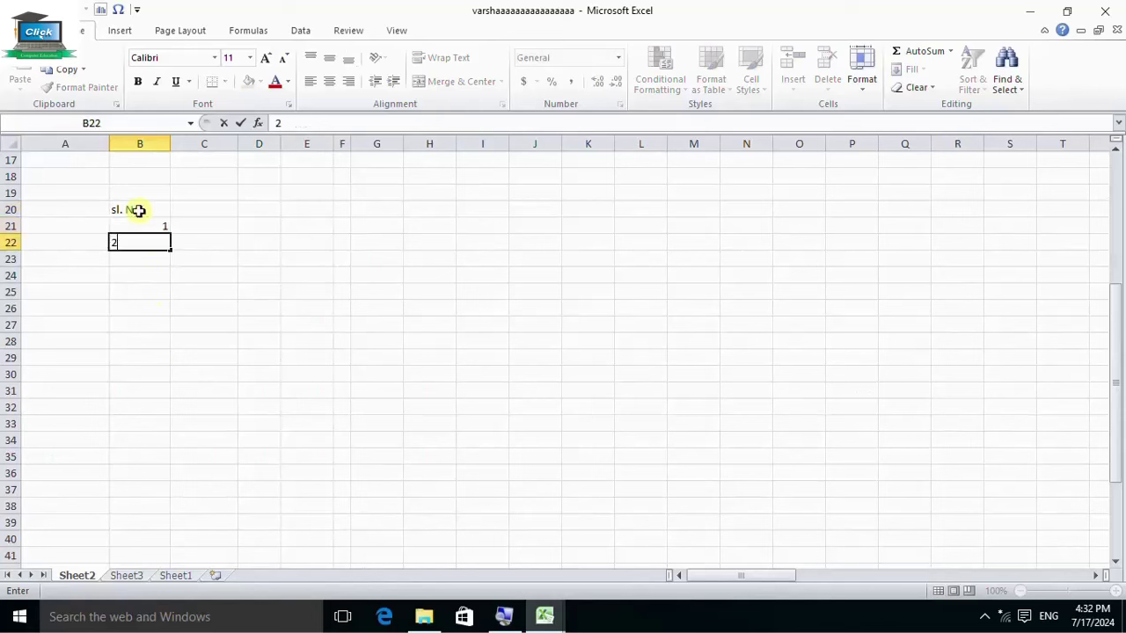
click(231, 292)
- Fill B21:B22 down to B72 so the serial numbers run 1 to 52
drag(130, 227, 131, 238)
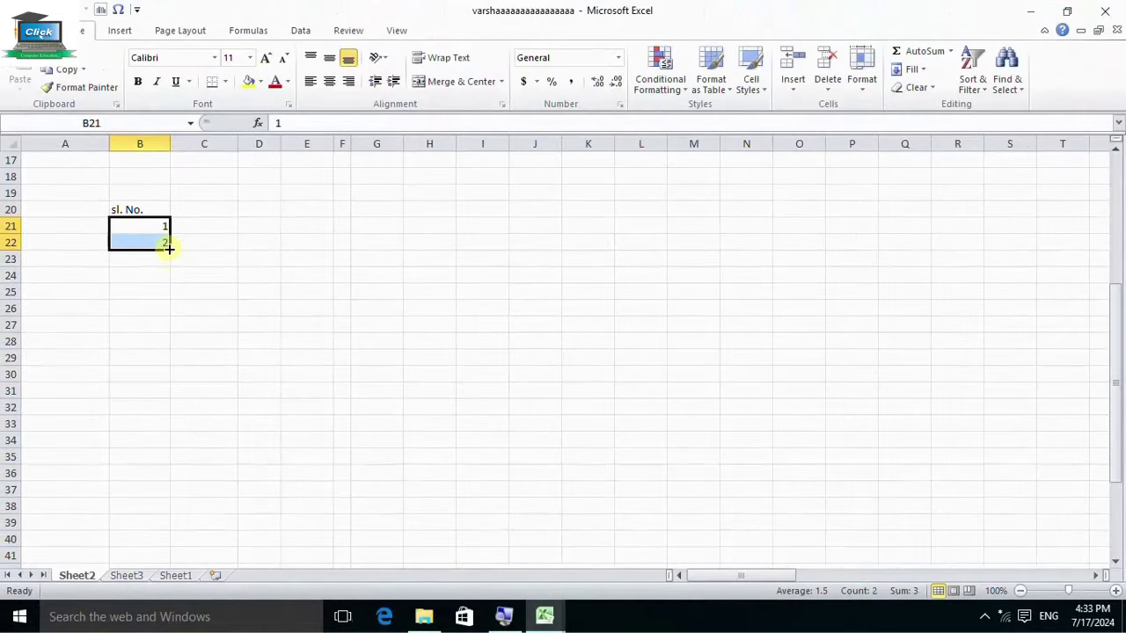
drag(169, 249, 170, 591)
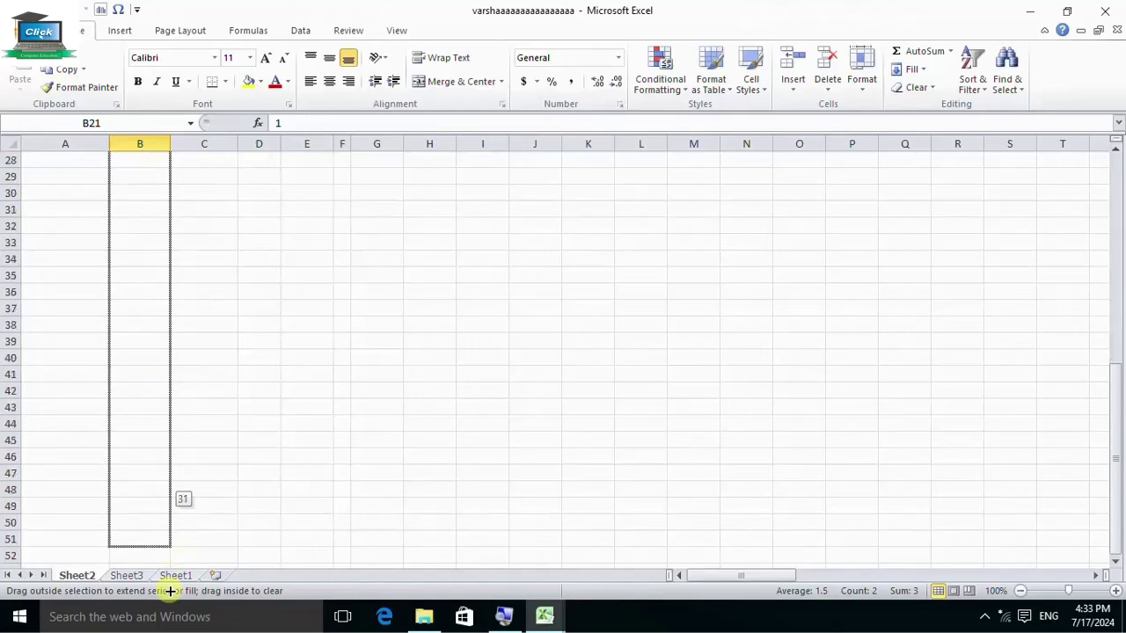
drag(170, 591, 172, 581)
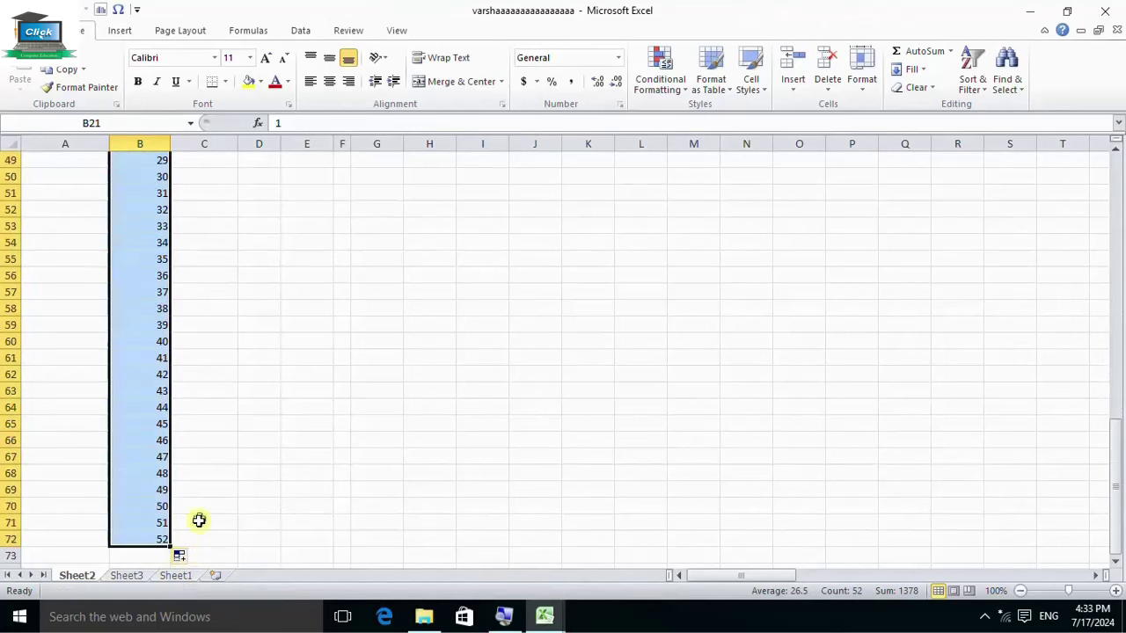
scroll(205, 477, up, 11)
scroll(211, 428, up, 5)
scroll(218, 418, down, 4)
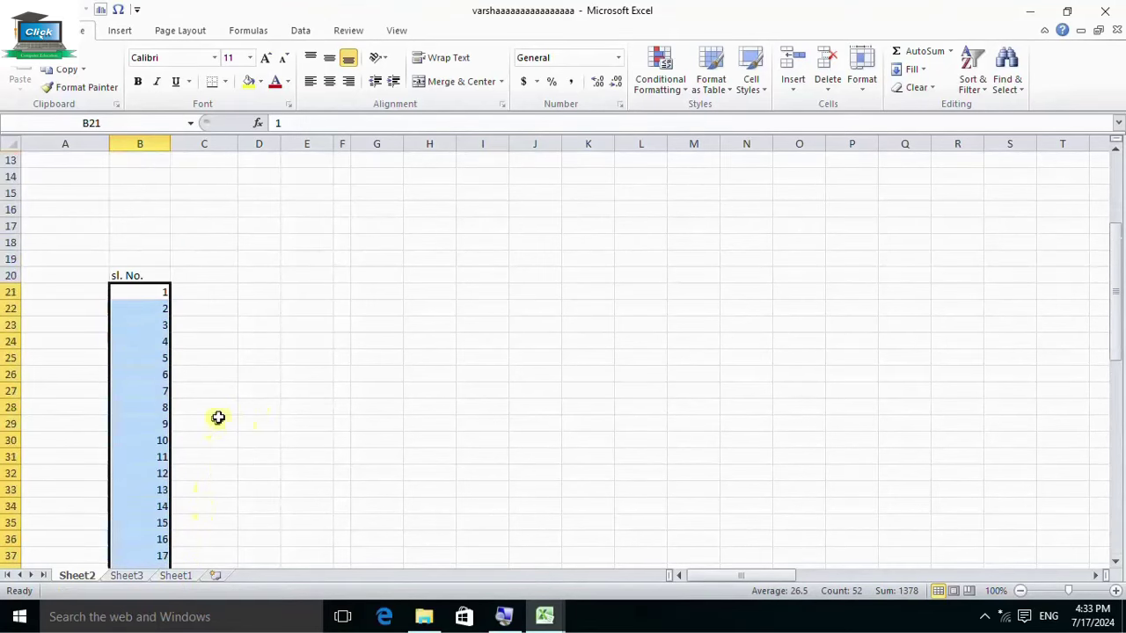
scroll(218, 418, down, 3)
scroll(220, 414, up, 1)
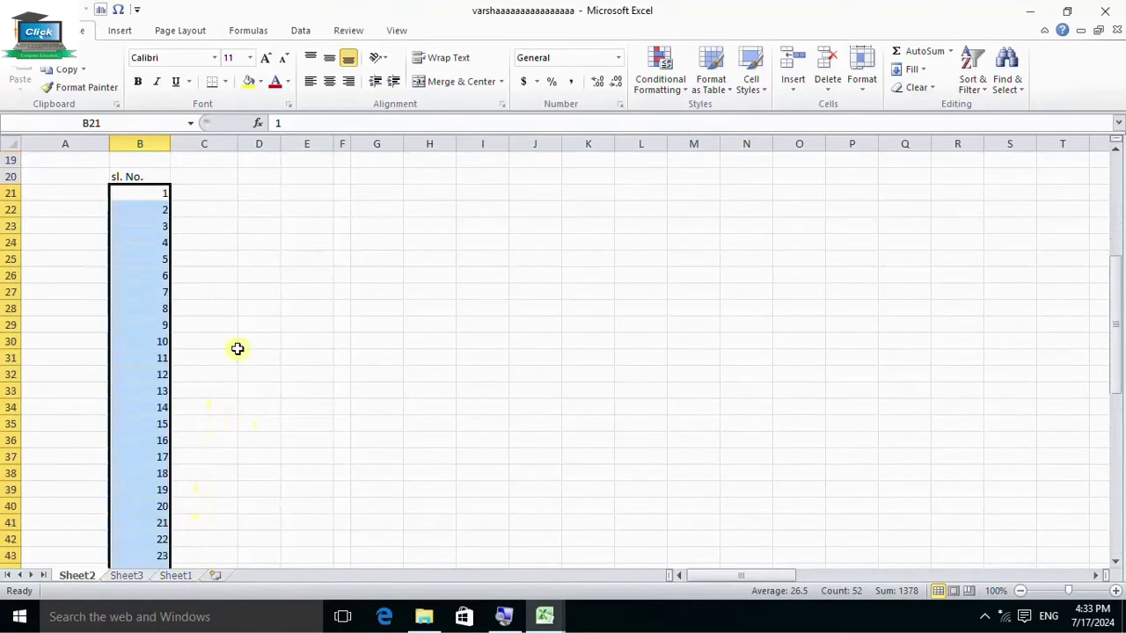
- Enter 1 in D21 and fill it down to D39 as the series 1 to 19
click(255, 190)
text(1)
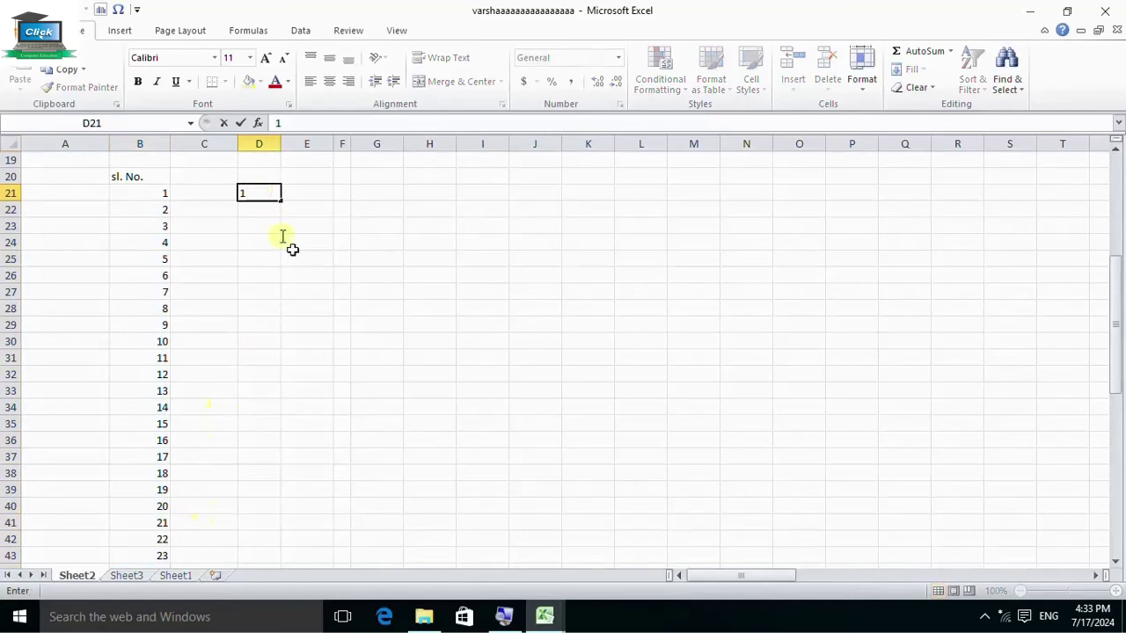
click(306, 260)
click(259, 192)
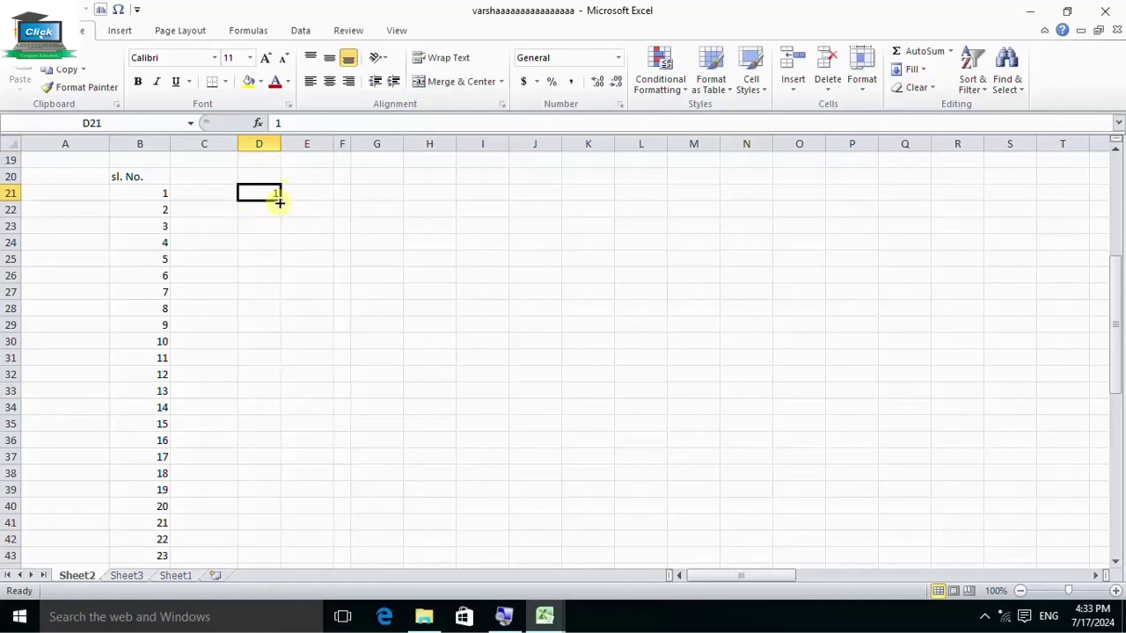
drag(279, 201, 278, 201)
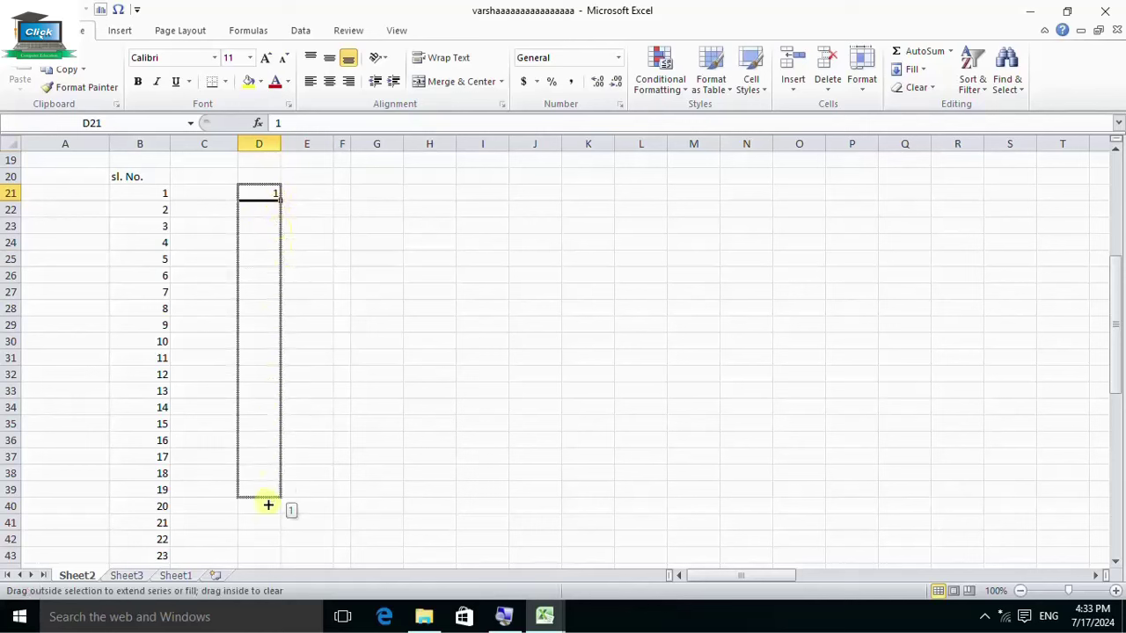
drag(279, 212, 267, 505)
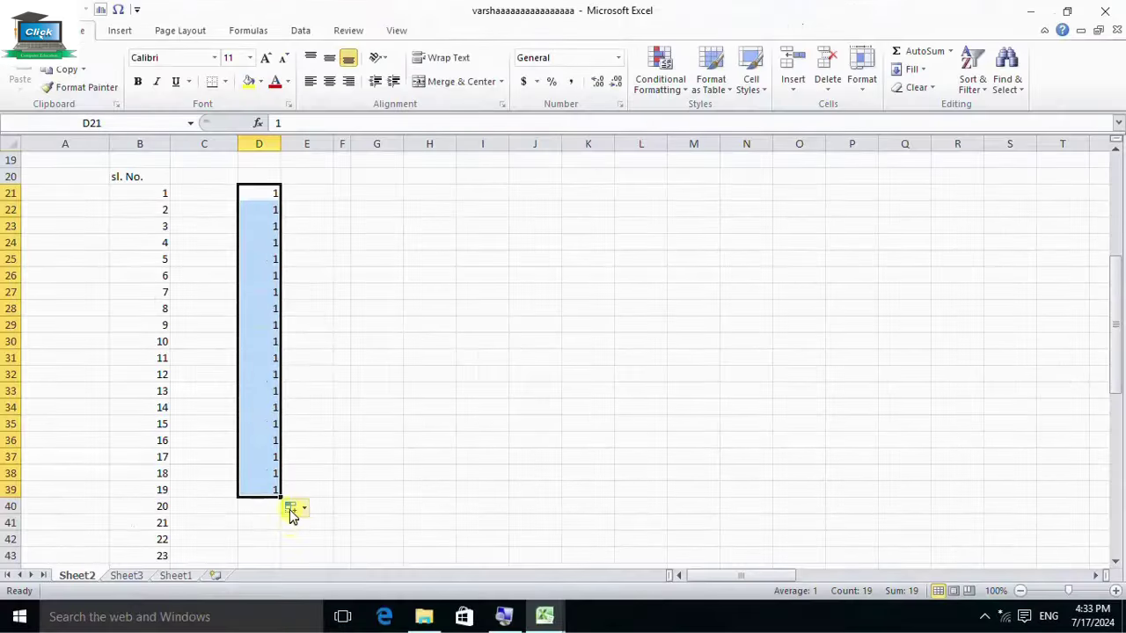
click(293, 513)
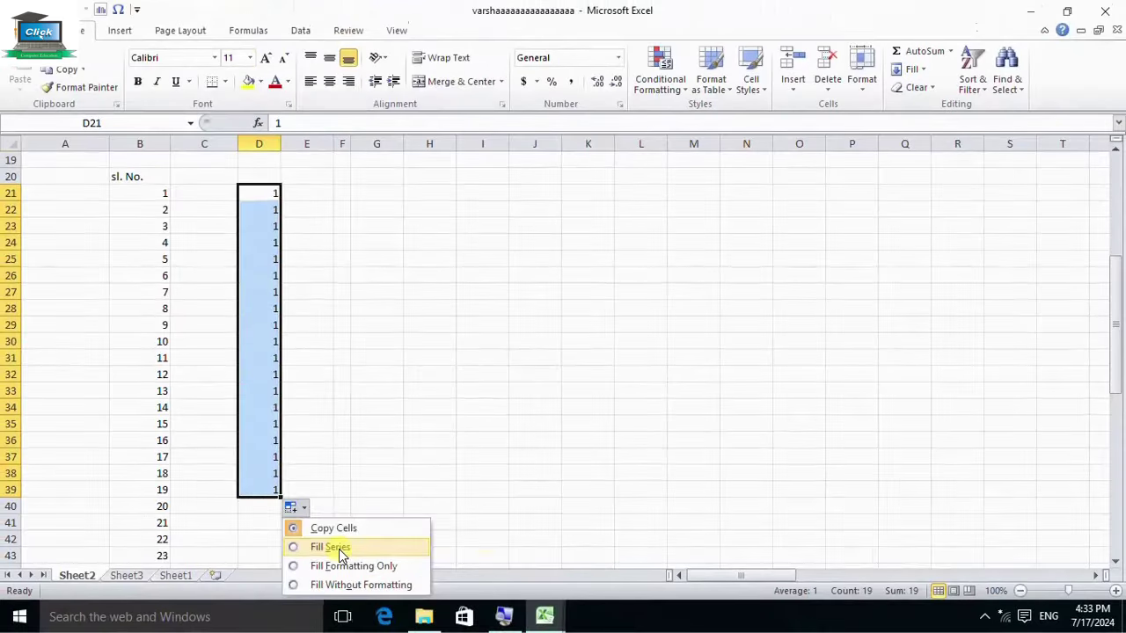
click(340, 550)
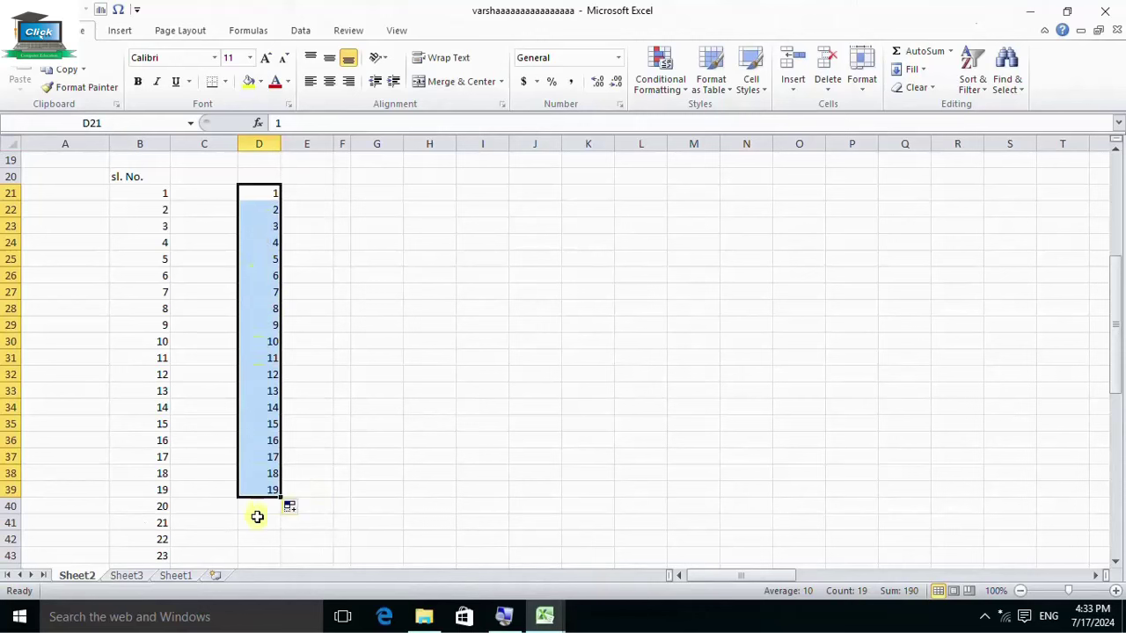
- Enter 2 in cell E21
click(310, 194)
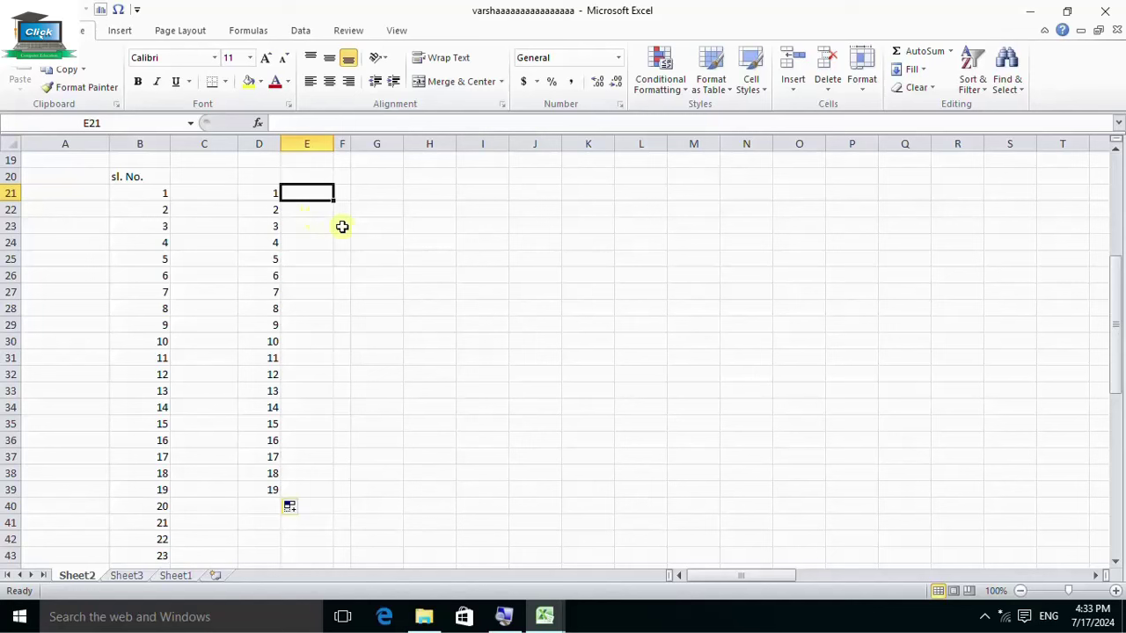
text(2)
key(Return)
- Enter 4 in E22 and fill the 2, 4 pattern down to E30 for even numbers 2–20
text(4)
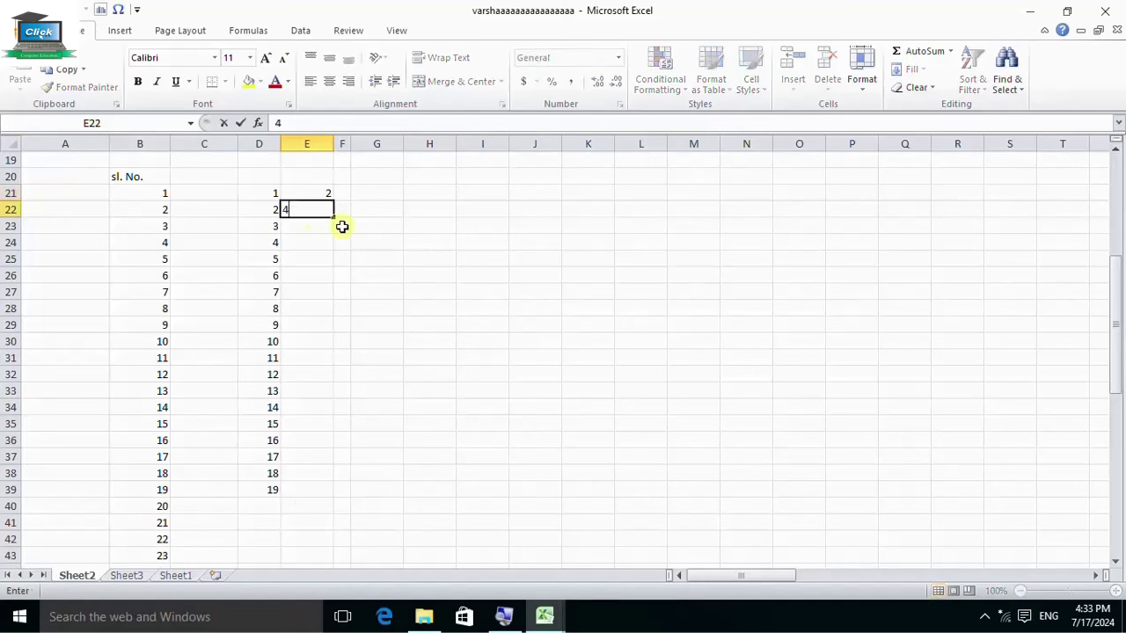
click(368, 274)
drag(302, 193, 302, 208)
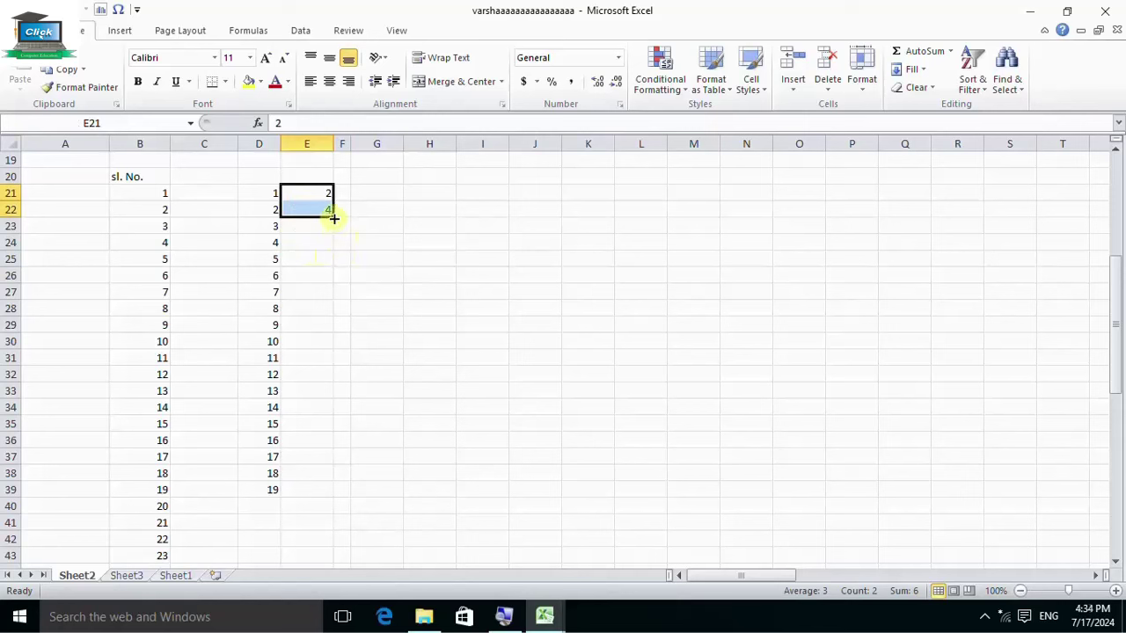
drag(334, 219, 322, 343)
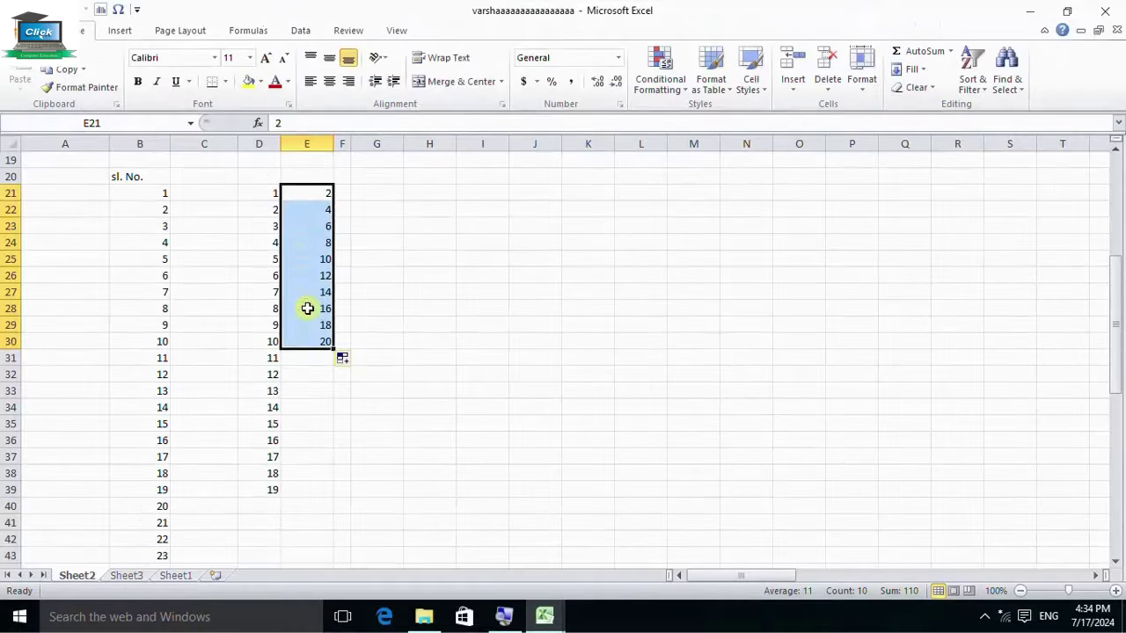
click(429, 291)
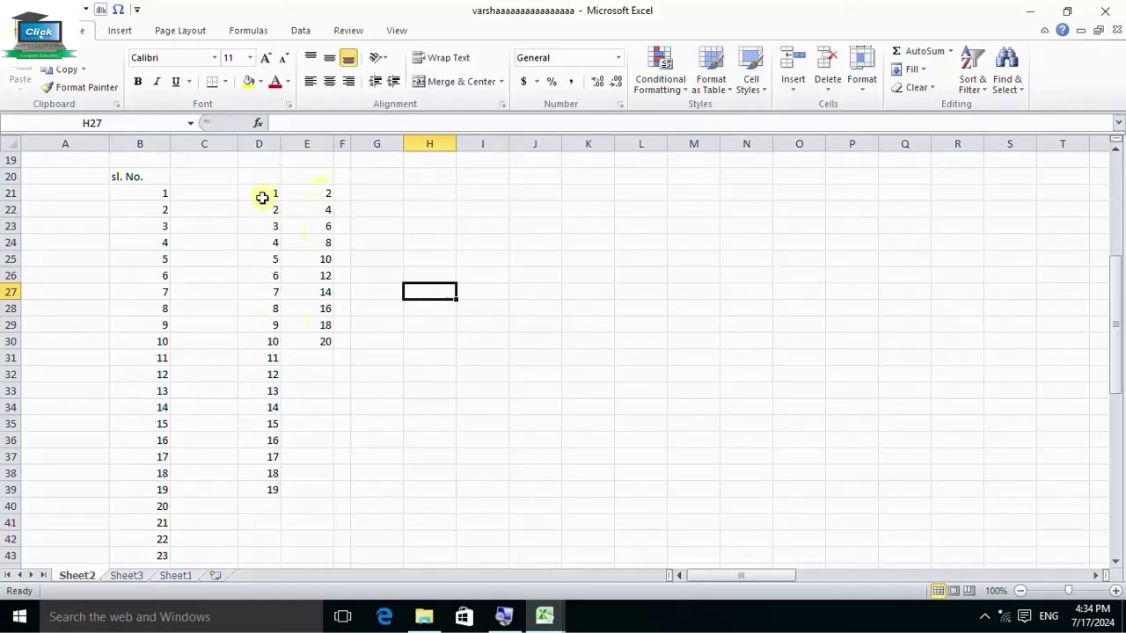
- Fill D21:E30 rightward to column BU, building times-tables 1 through 70
drag(262, 197, 315, 341)
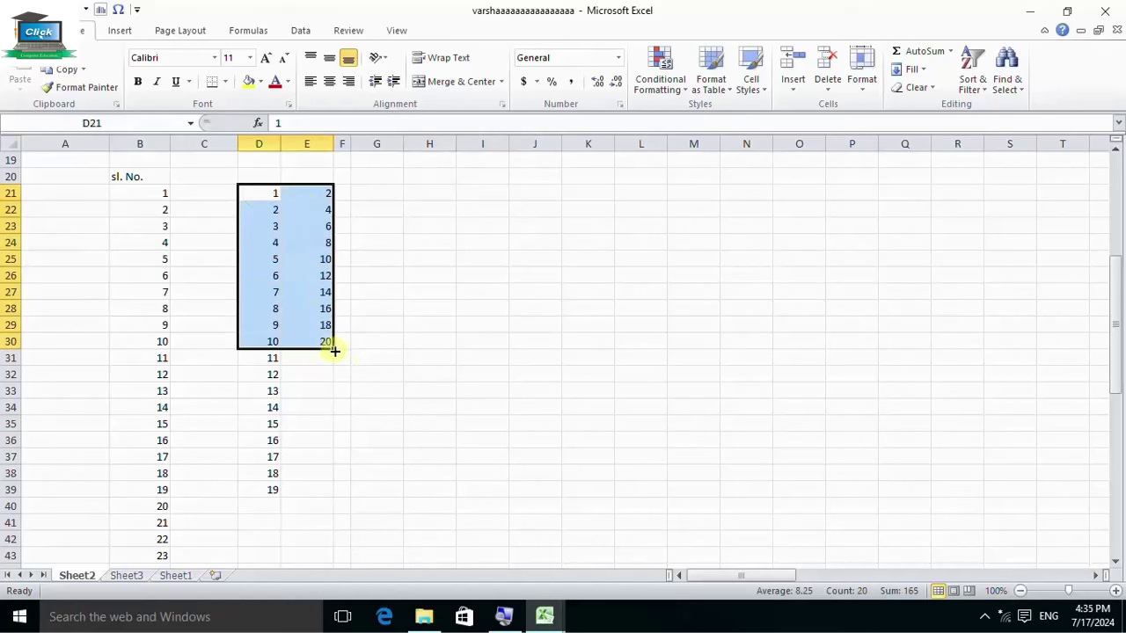
drag(333, 349, 1122, 366)
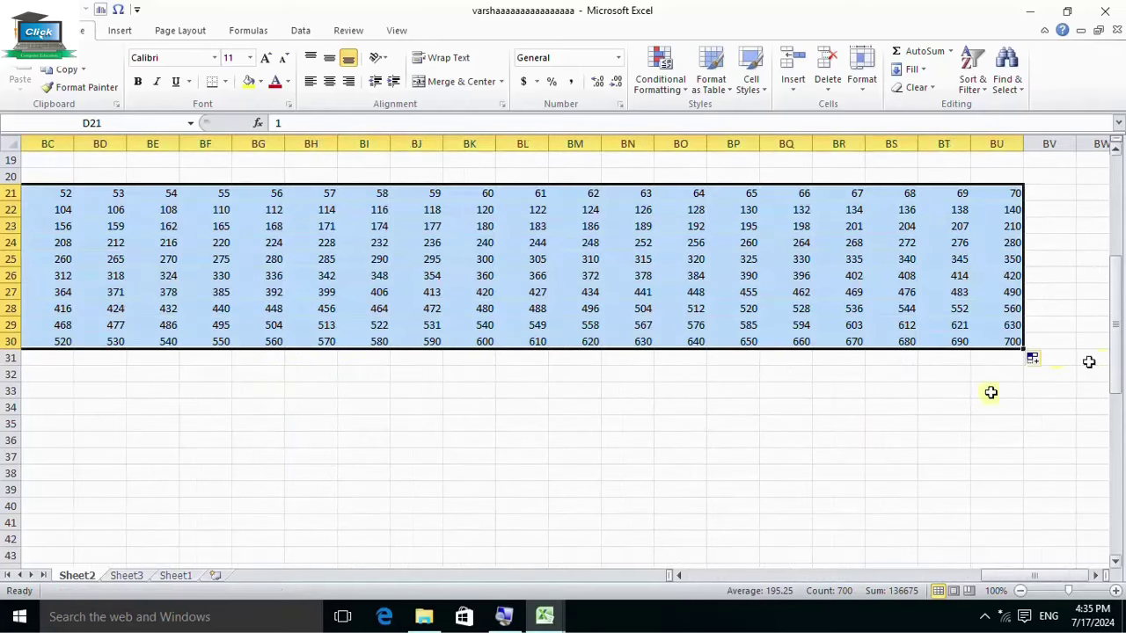
drag(817, 575, 686, 575)
scroll(394, 414, down, 1)
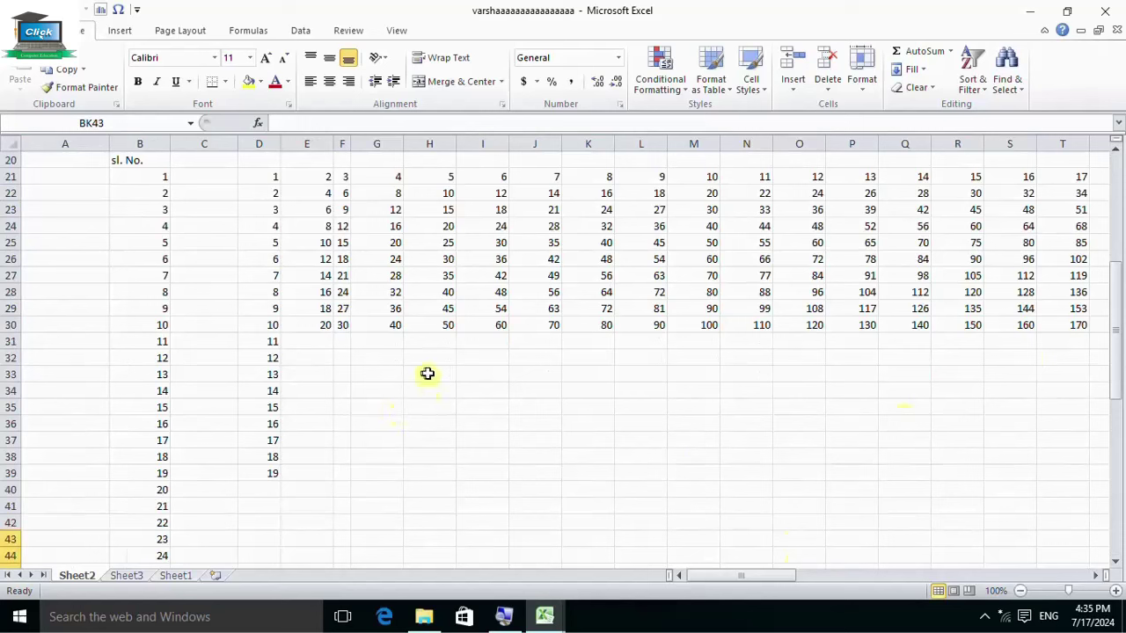
click(426, 374)
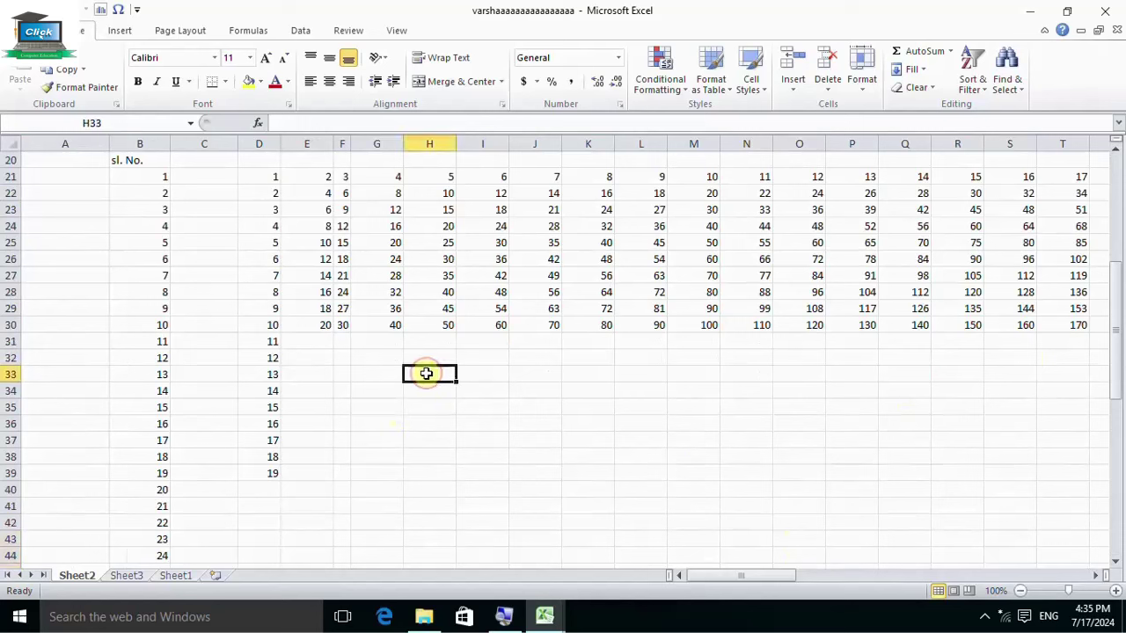
- Enter Sunday in H33 and fill the weekdays down to H43
text(sunday)
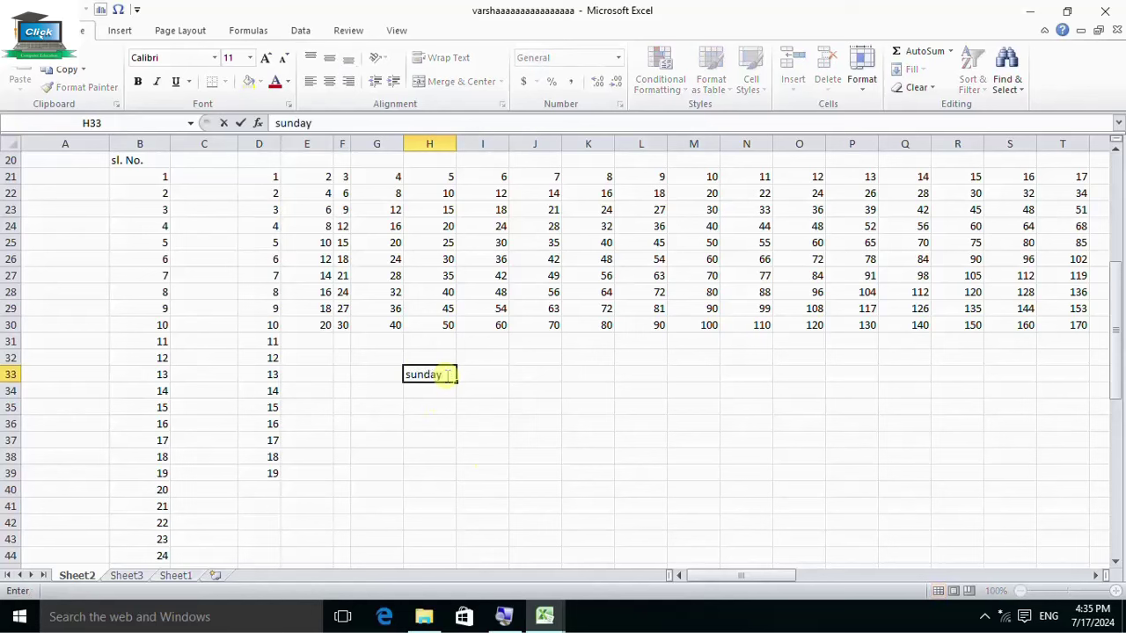
key(Return)
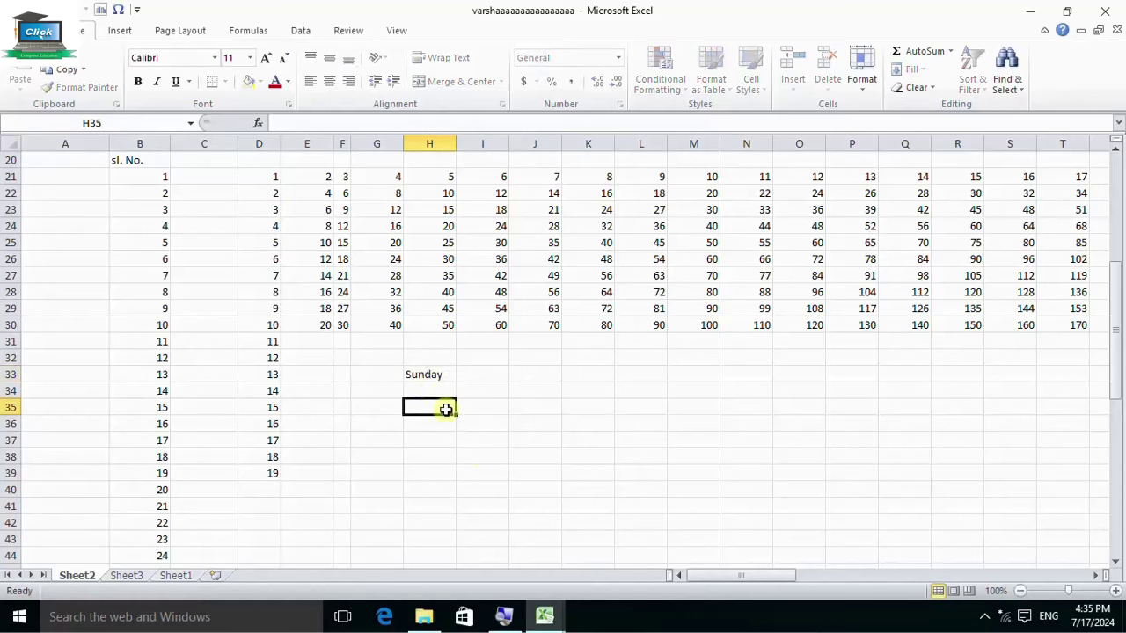
click(427, 376)
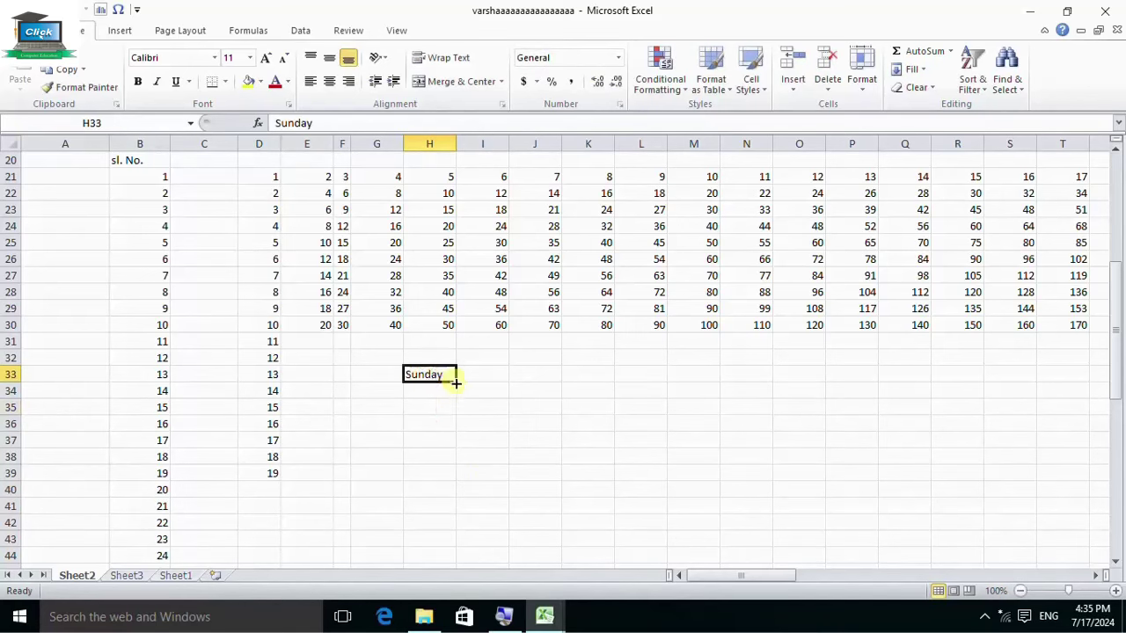
drag(455, 382, 454, 540)
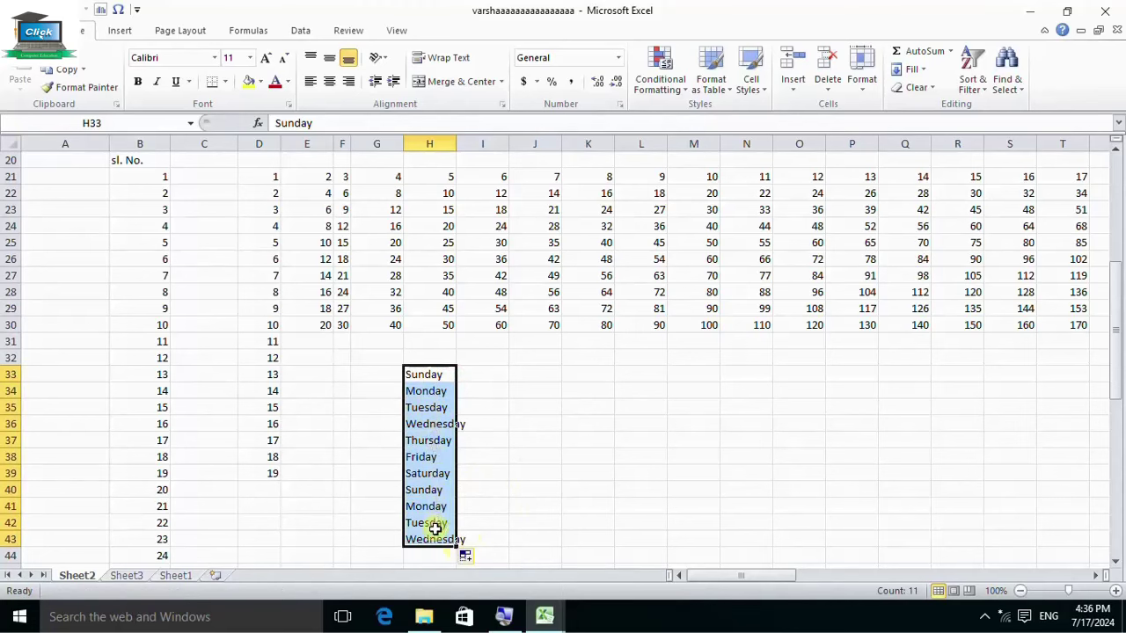
- Enter jan in J33, then fill the months down to J43 and across to S33
click(530, 373)
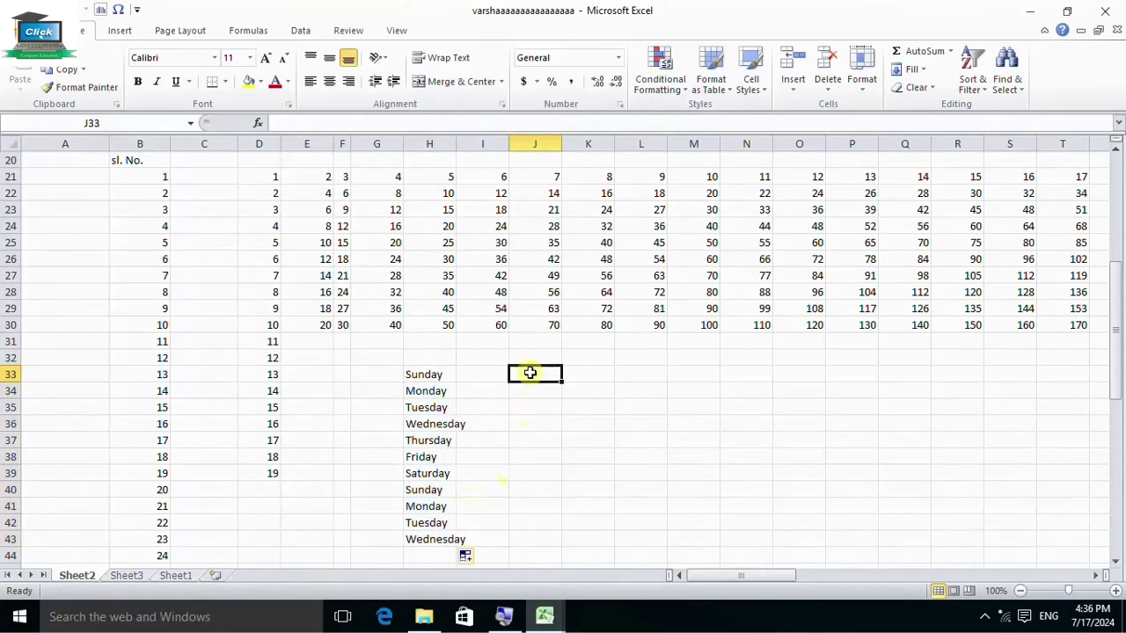
text(jan)
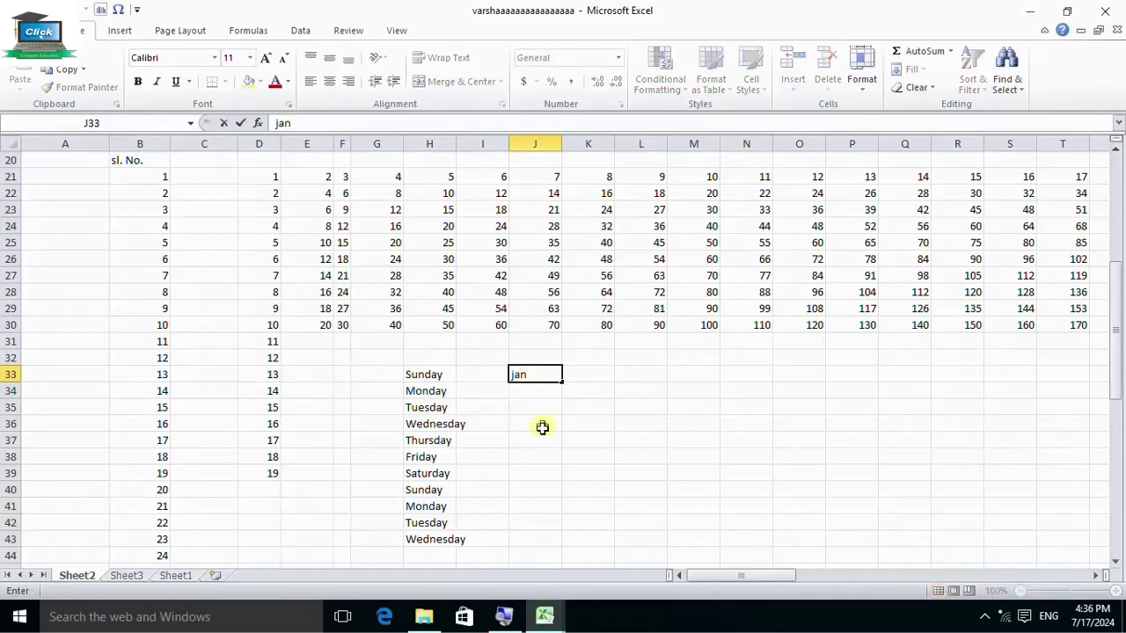
click(540, 427)
click(534, 378)
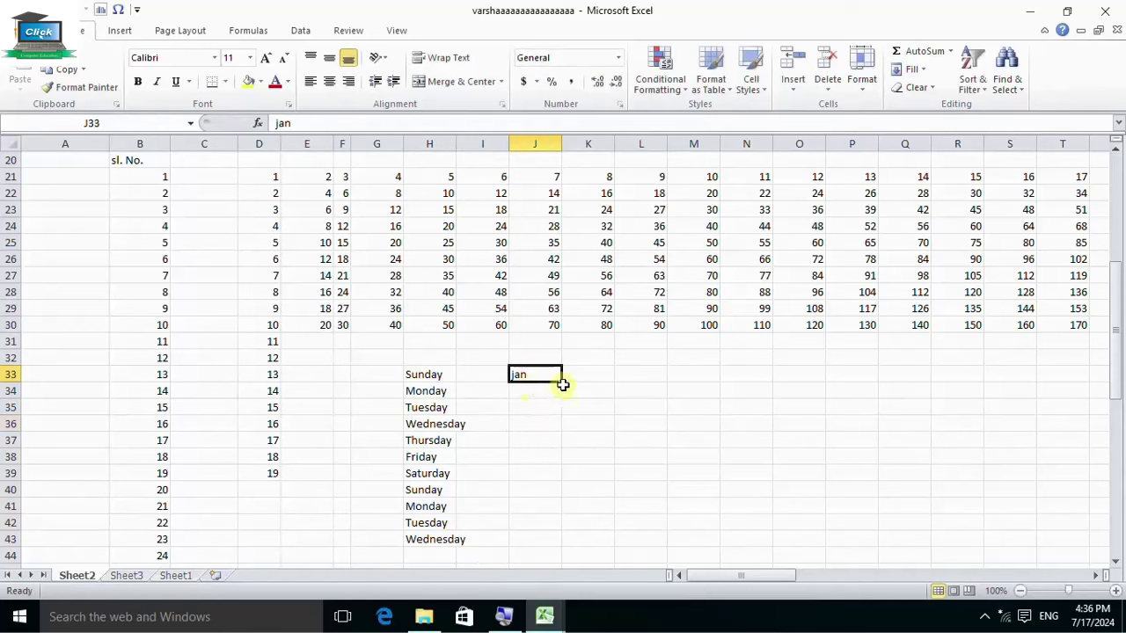
drag(562, 384, 548, 544)
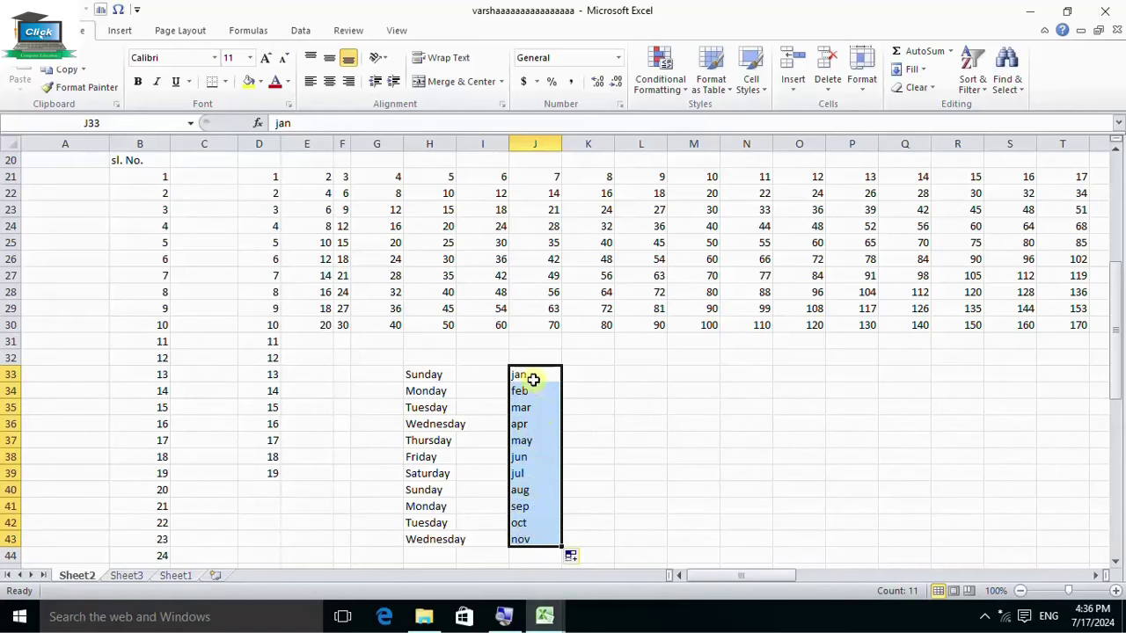
click(533, 376)
drag(562, 383, 1016, 406)
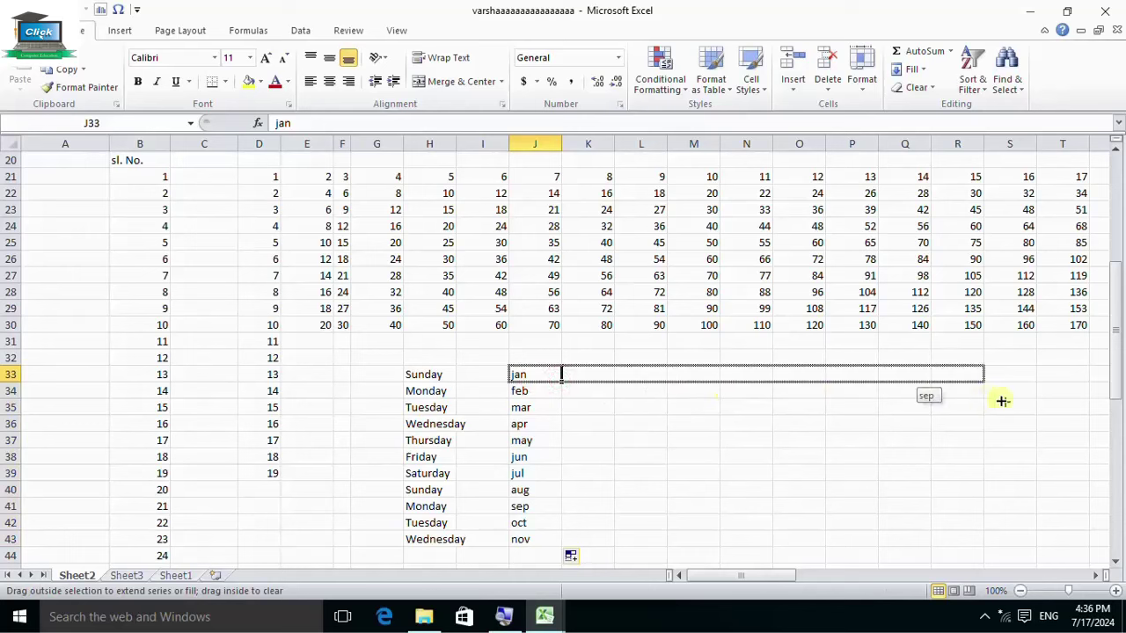
click(648, 491)
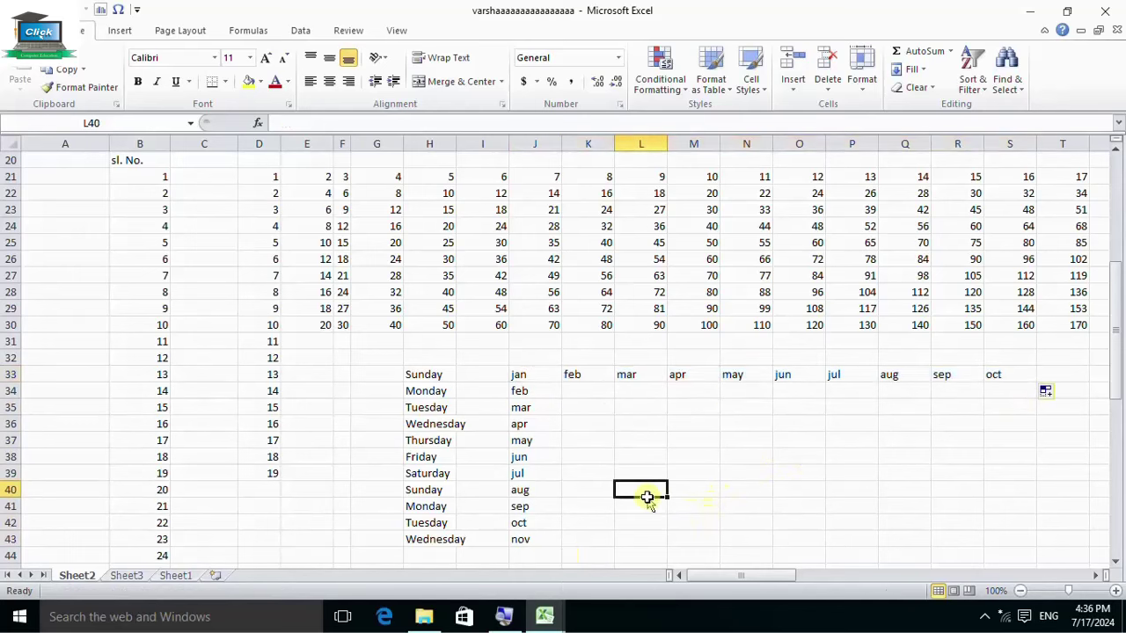
scroll(646, 492, up, 1)
scroll(644, 492, down, 2)
- Relocate the Sunday-to-Wednesday weekday list from H33:H43 to O36:O46, beside the month lists
drag(430, 327, 428, 487)
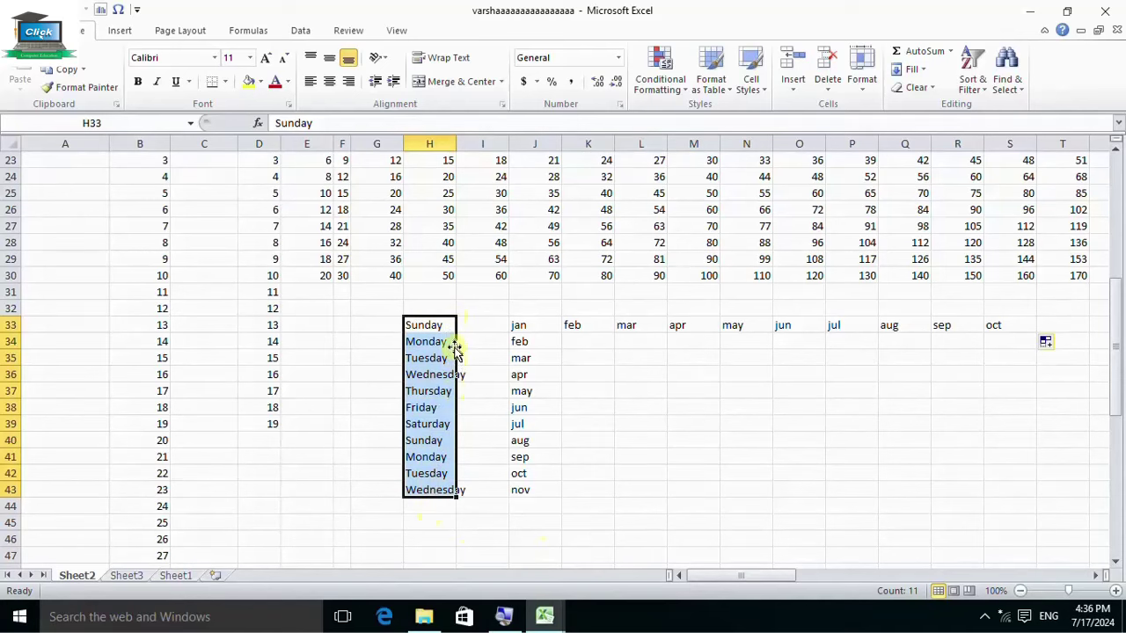
mouse_move(453, 345)
mouse_down()
mouse_move(547, 383)
mouse_move(807, 396)
mouse_up()
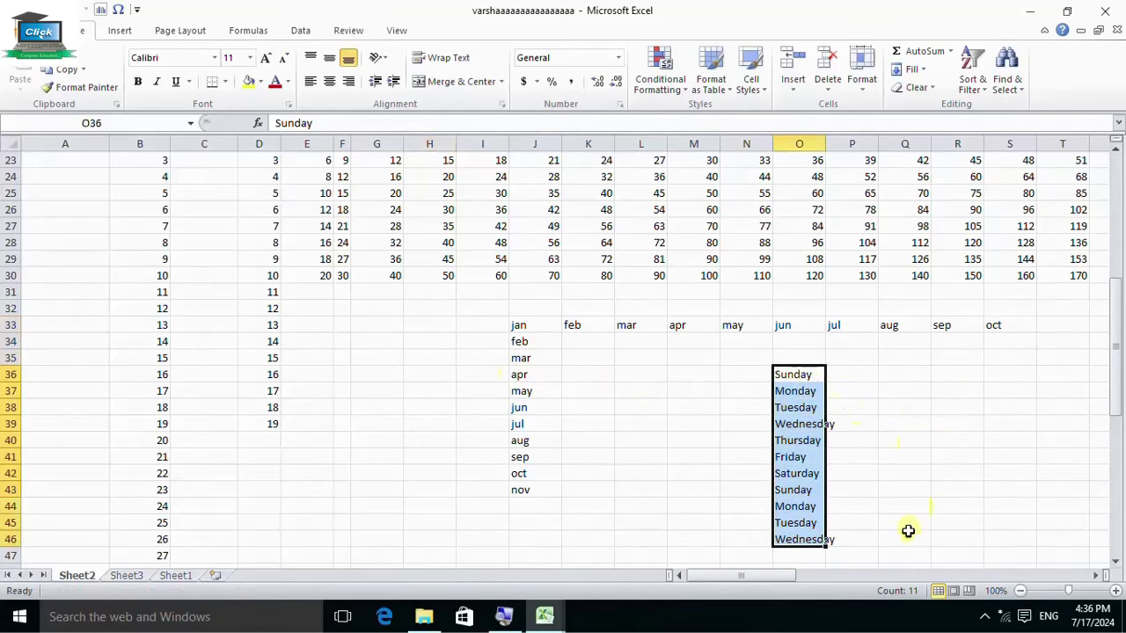
scroll(567, 442, up, 4)
scroll(567, 442, down, 3)
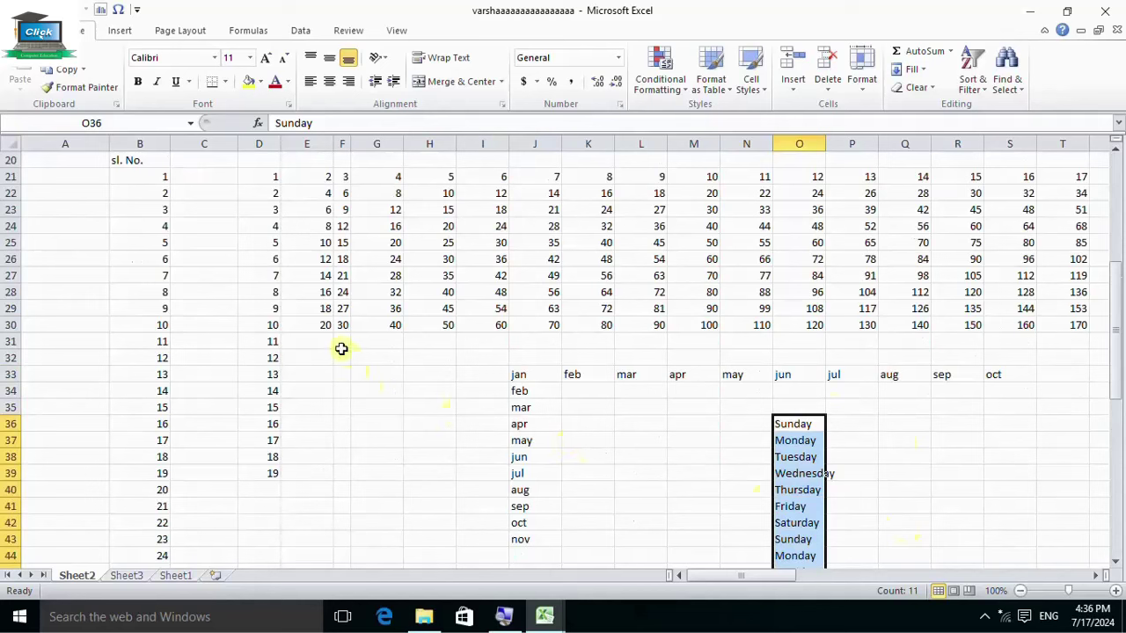
scroll(373, 363, up, 1)
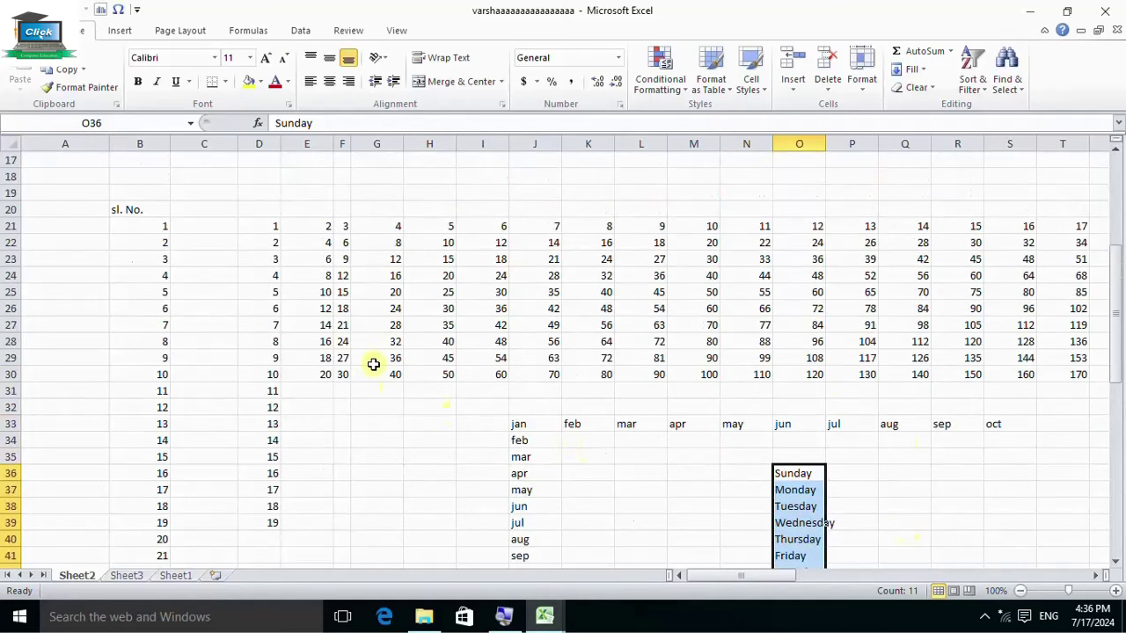